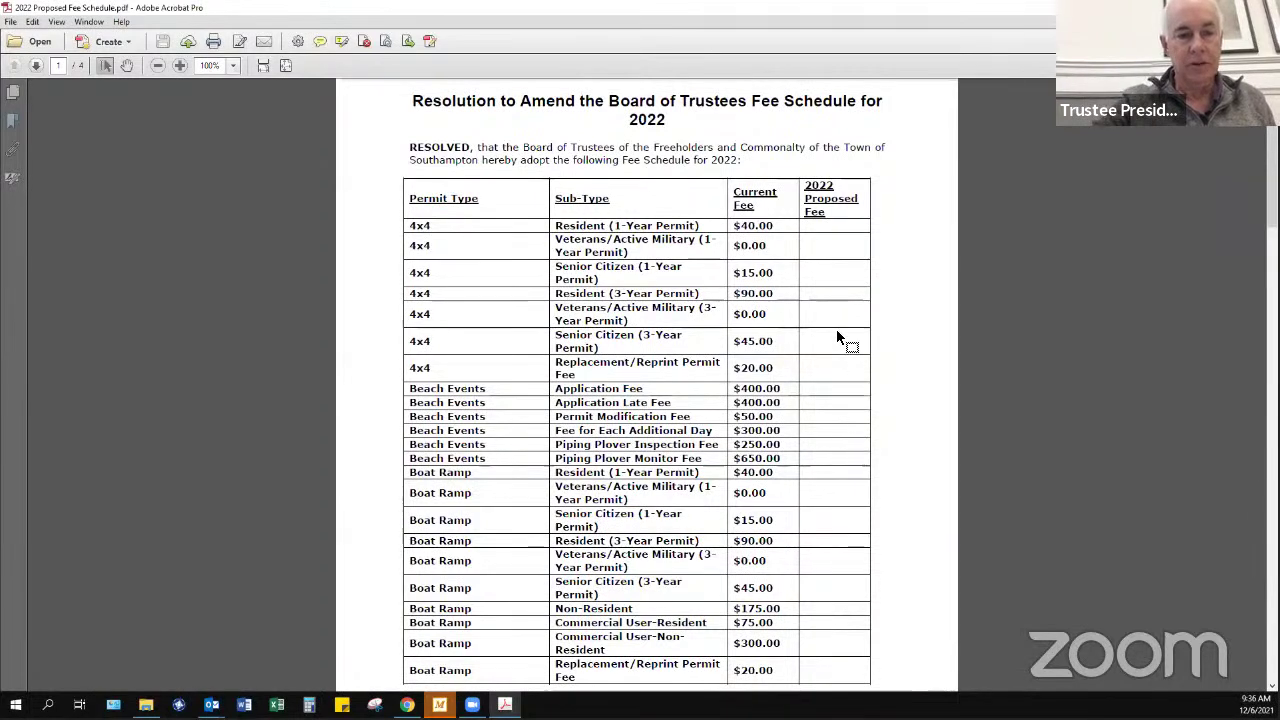
Scroll down to page 2 of the fee schedule, showing the permit fee table
{"action": "scroll", "coordinate": [830, 243], "scroll_direction": "down", "scroll_amount": 2}
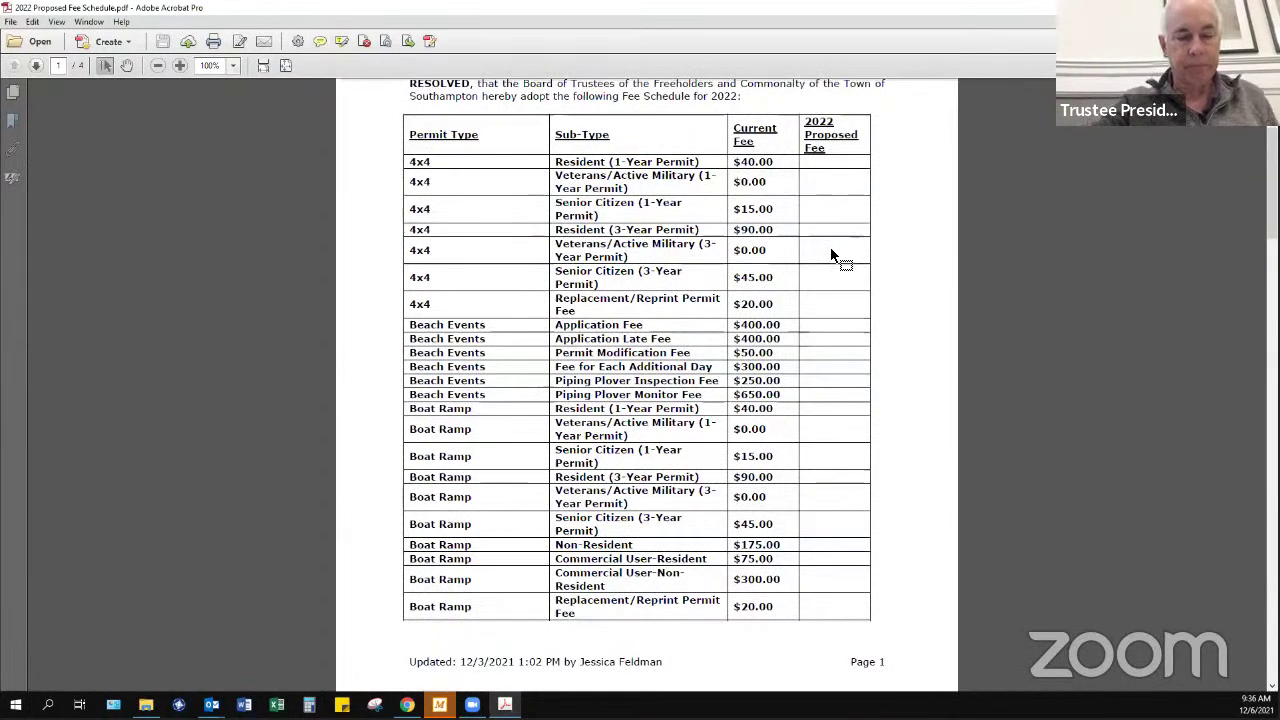
{"action": "scroll", "coordinate": [830, 255], "scroll_direction": "up", "scroll_amount": 1}
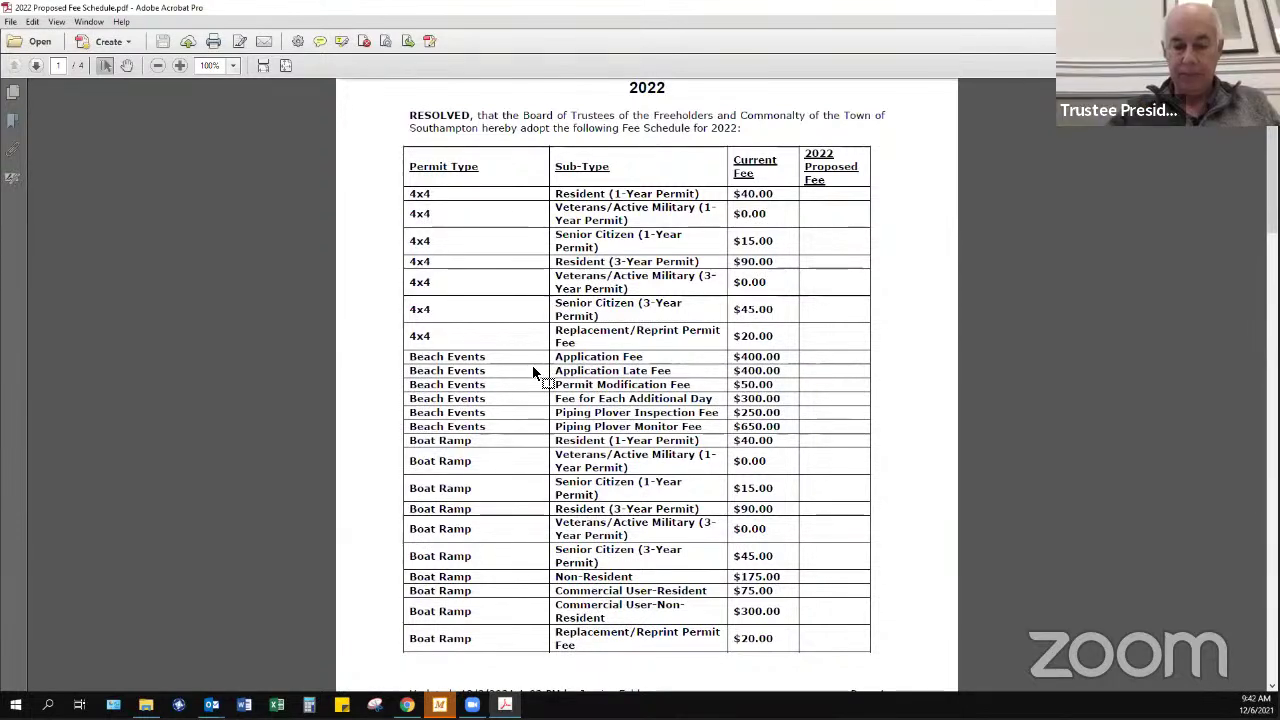
{"action": "scroll", "coordinate": [532, 365], "scroll_direction": "down", "scroll_amount": 5}
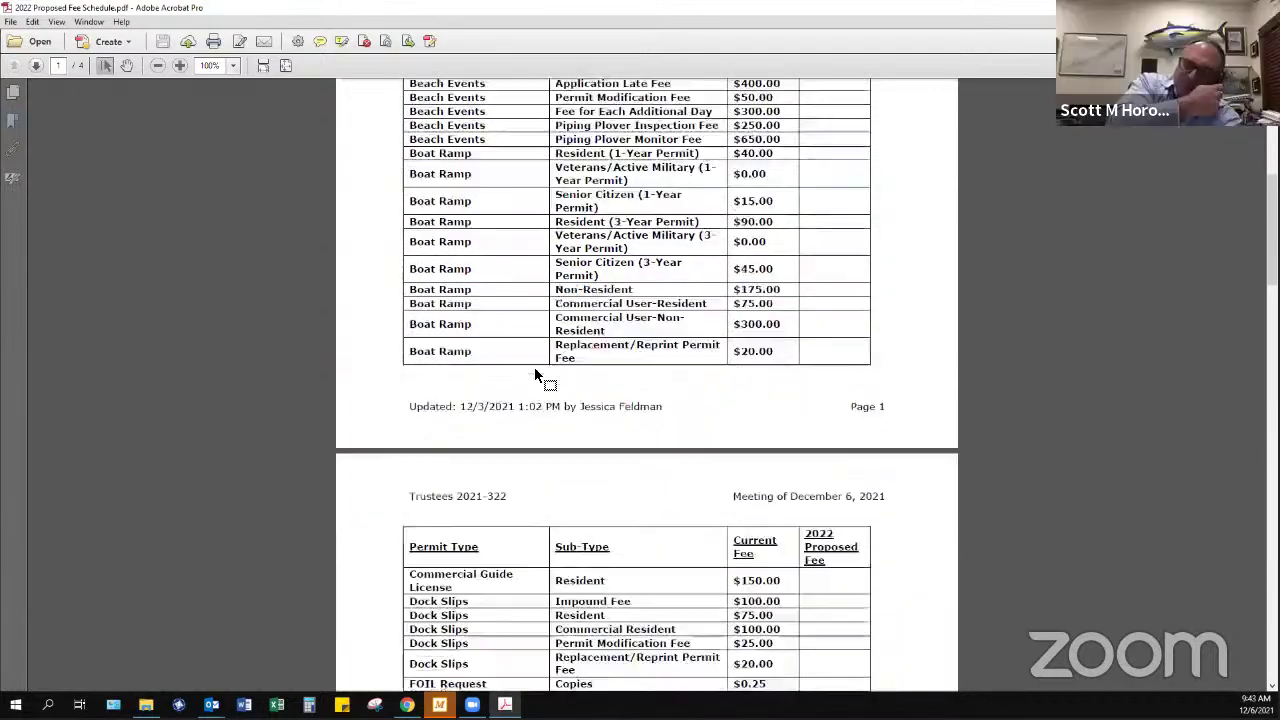
{"action": "scroll", "coordinate": [533, 368], "scroll_direction": "down", "scroll_amount": 7}
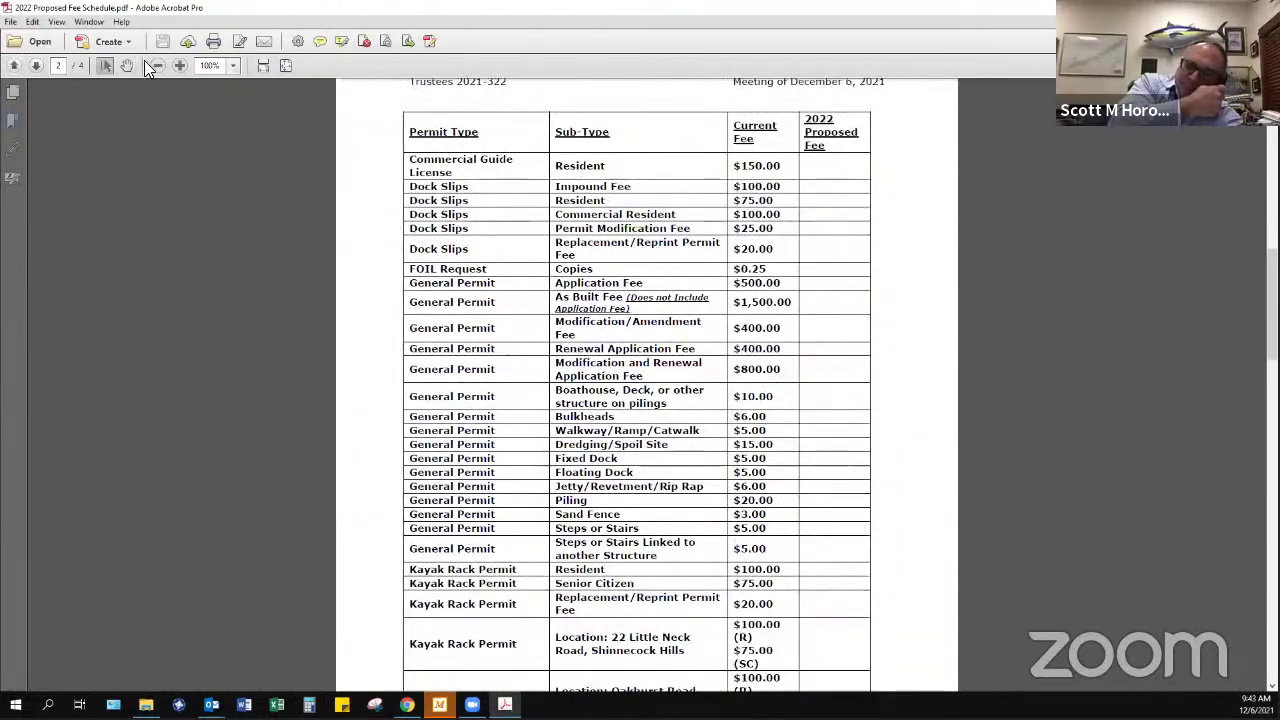
{"action": "scroll", "coordinate": [251, 108], "scroll_direction": "down", "scroll_amount": 1, "text": "ctrl"}
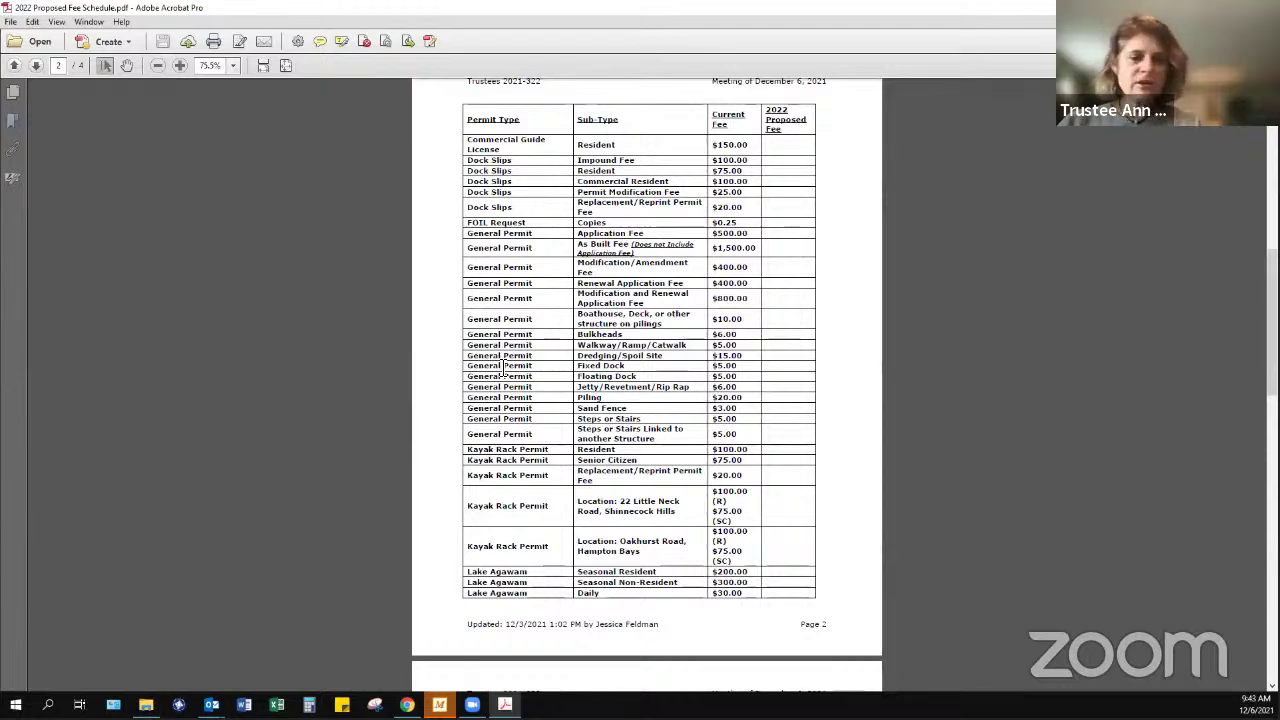
{"action": "left_click_drag", "start_coordinate": [1272, 320], "coordinate": [1272, 317]}
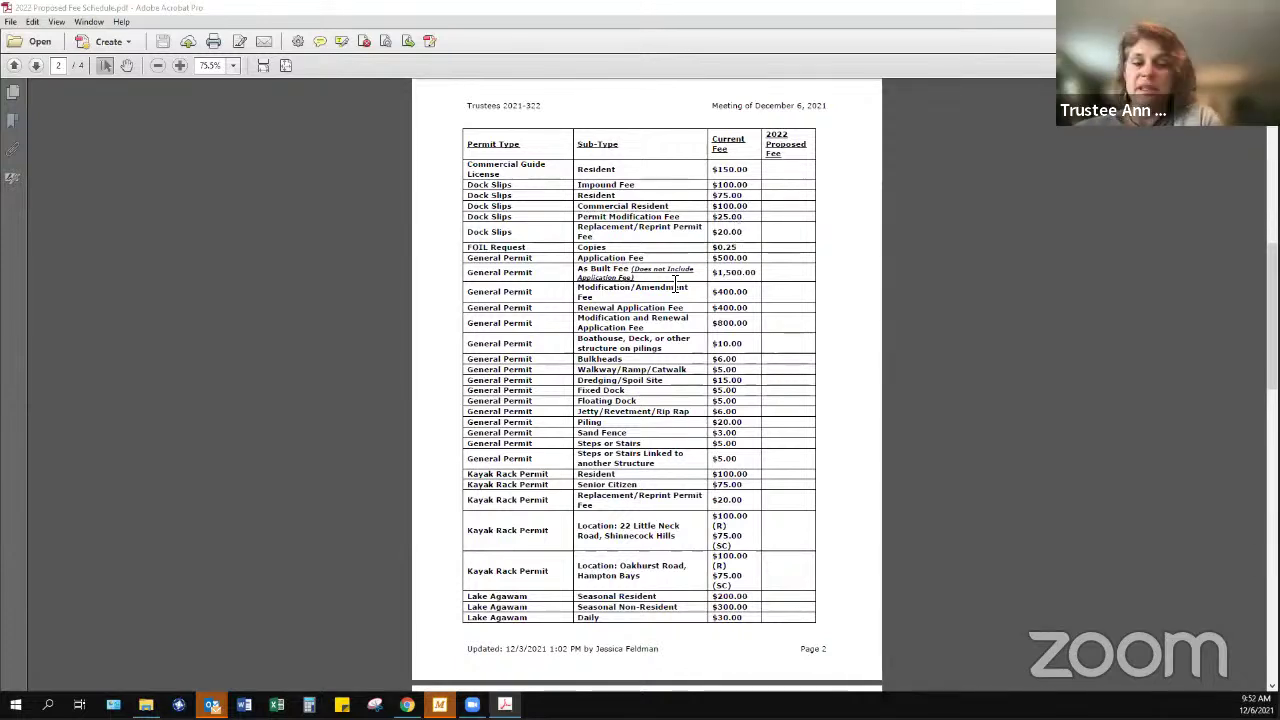
{"action": "left_click_drag", "start_coordinate": [676, 285], "coordinate": [757, 273]}
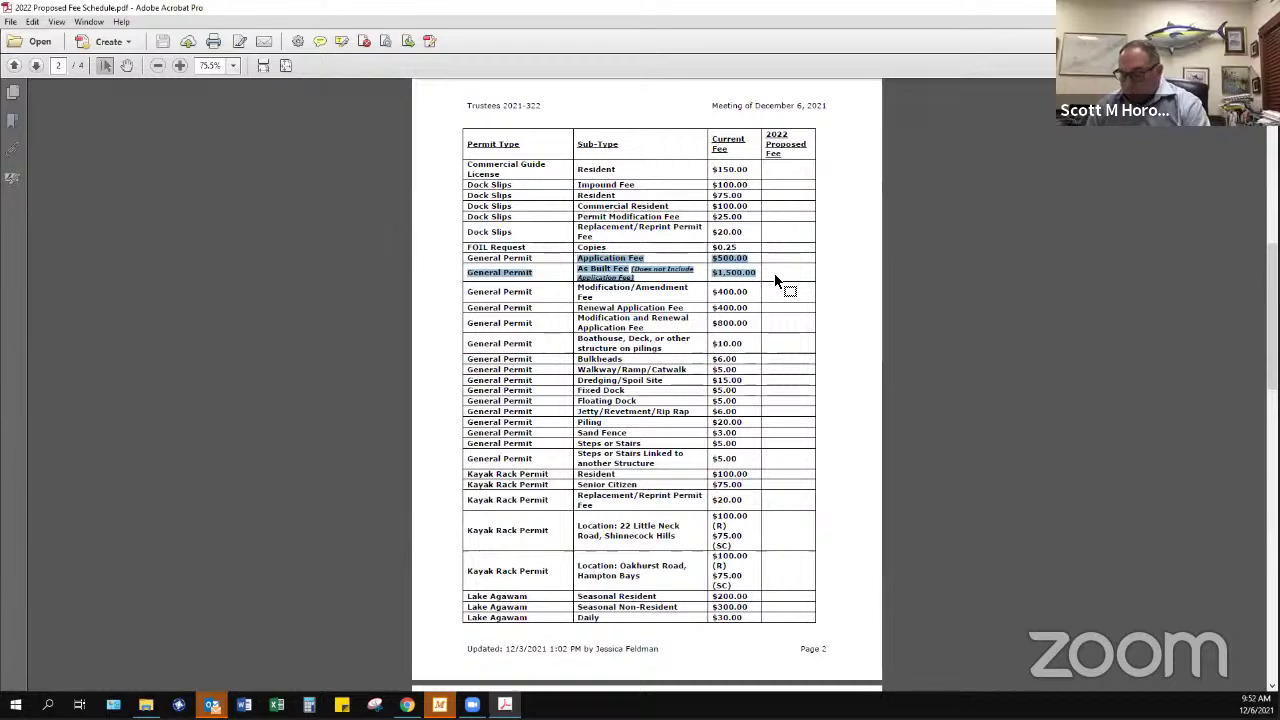
{"action": "left_click", "coordinate": [775, 278]}
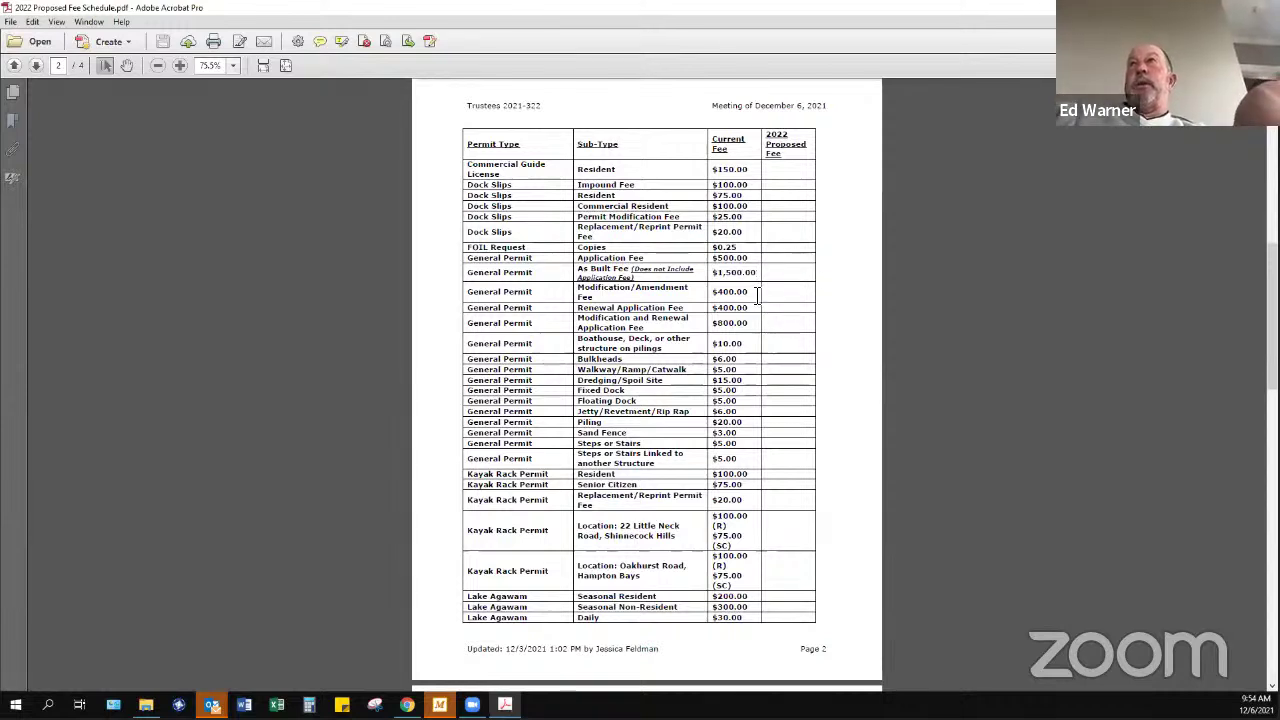
{"action": "left_click", "coordinate": [757, 292]}
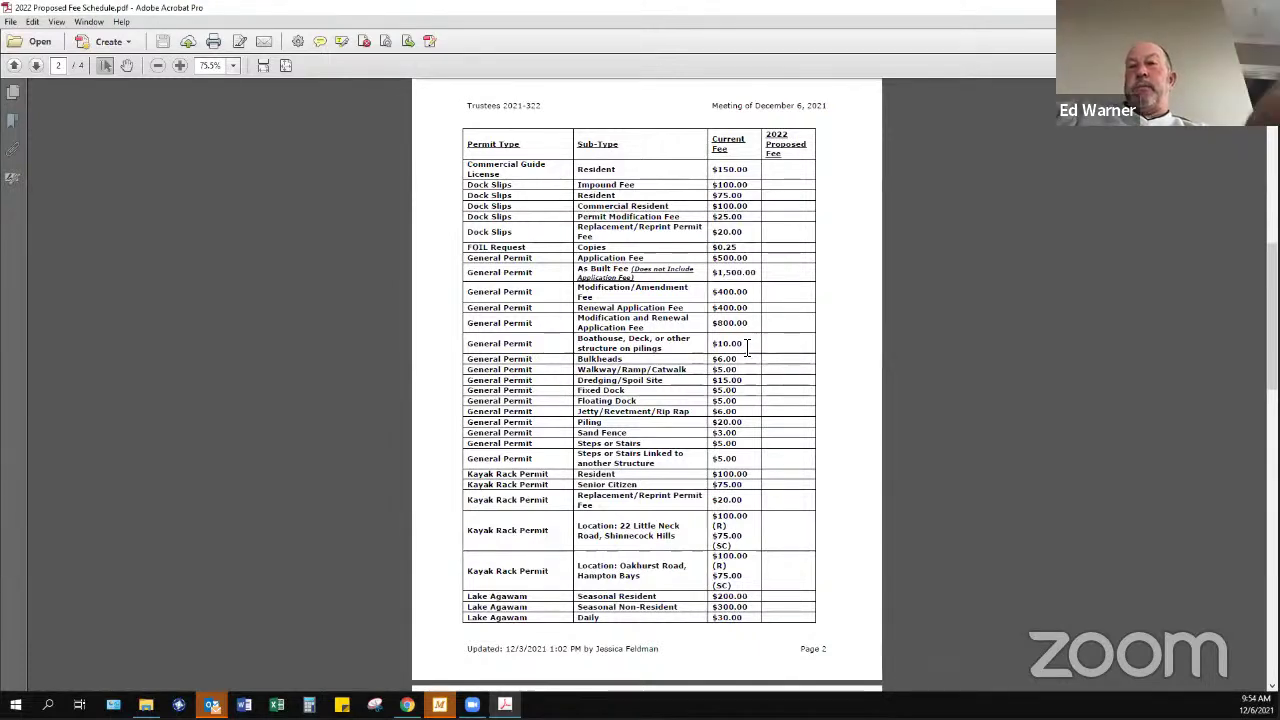
{"action": "left_click", "coordinate": [752, 324]}
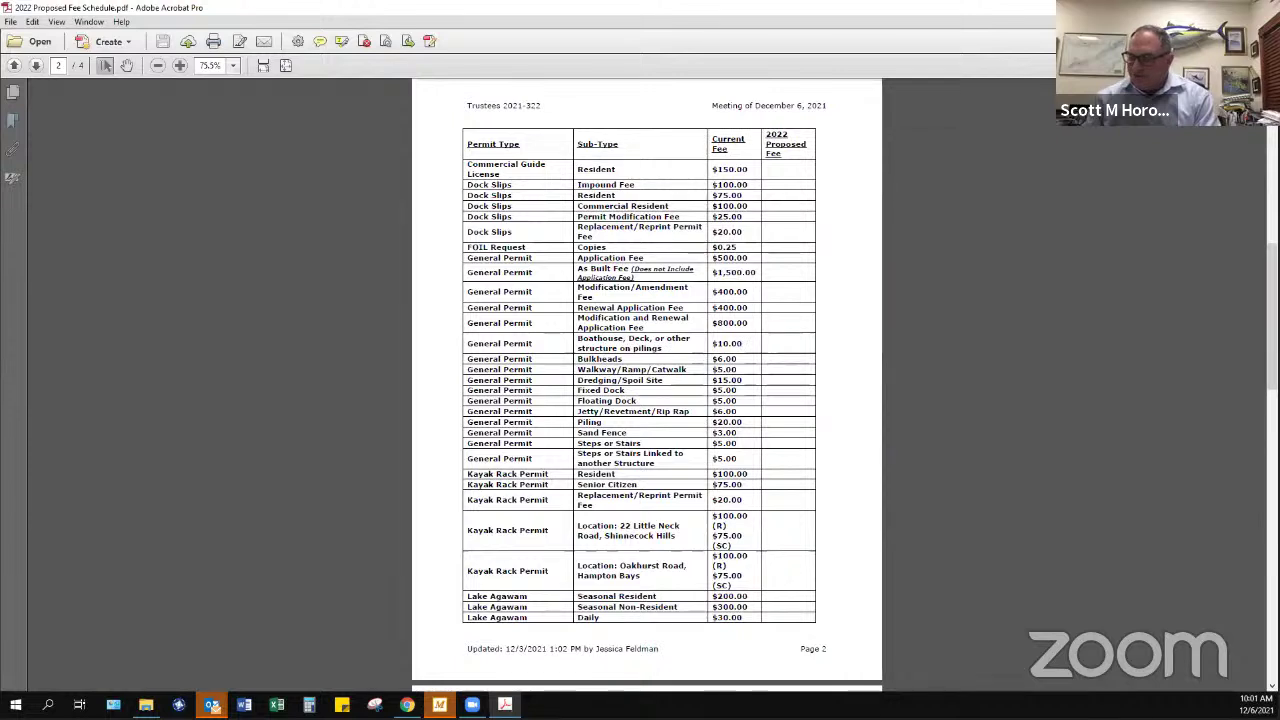
Bring up the Tools pane's Forms panel with its Create, Edit and Distribute options
{"action": "left_click", "coordinate": [1162, 66]}
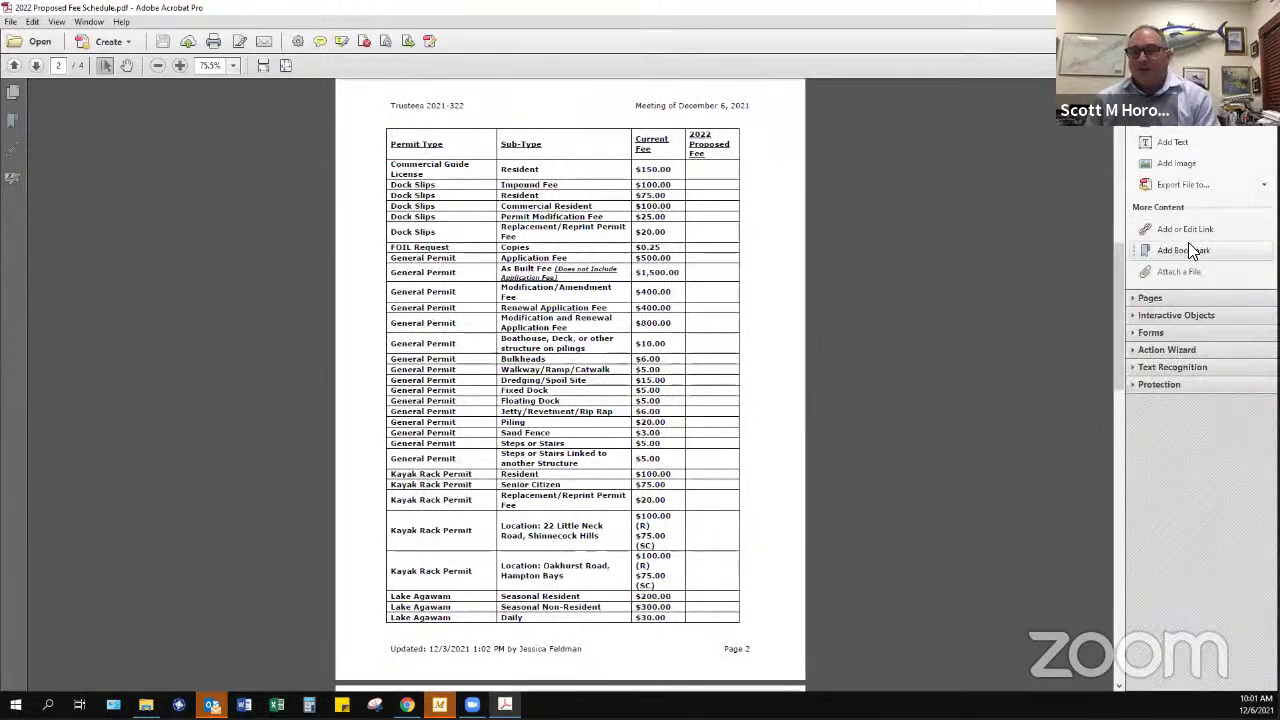
{"action": "left_click", "coordinate": [1162, 332]}
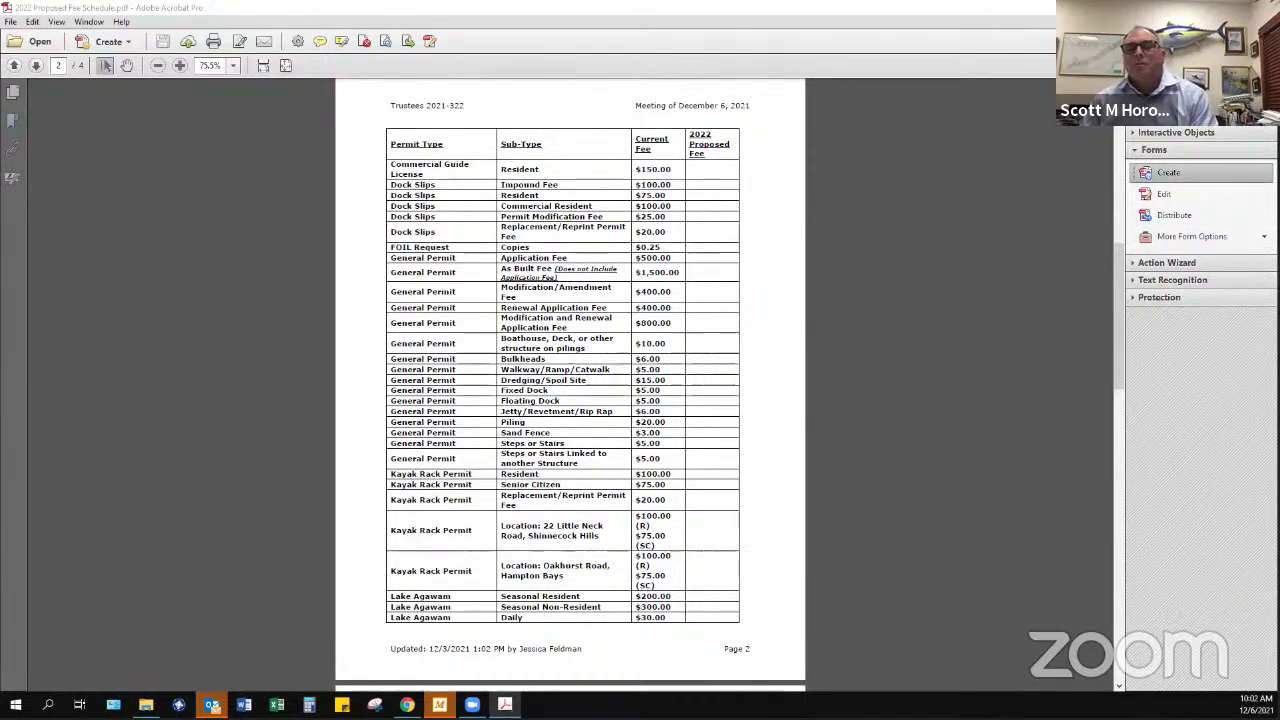
Convert the fee schedule into a form and begin removing the Sub-Type and Permit Type fields
{"action": "left_click", "coordinate": [1168, 172]}
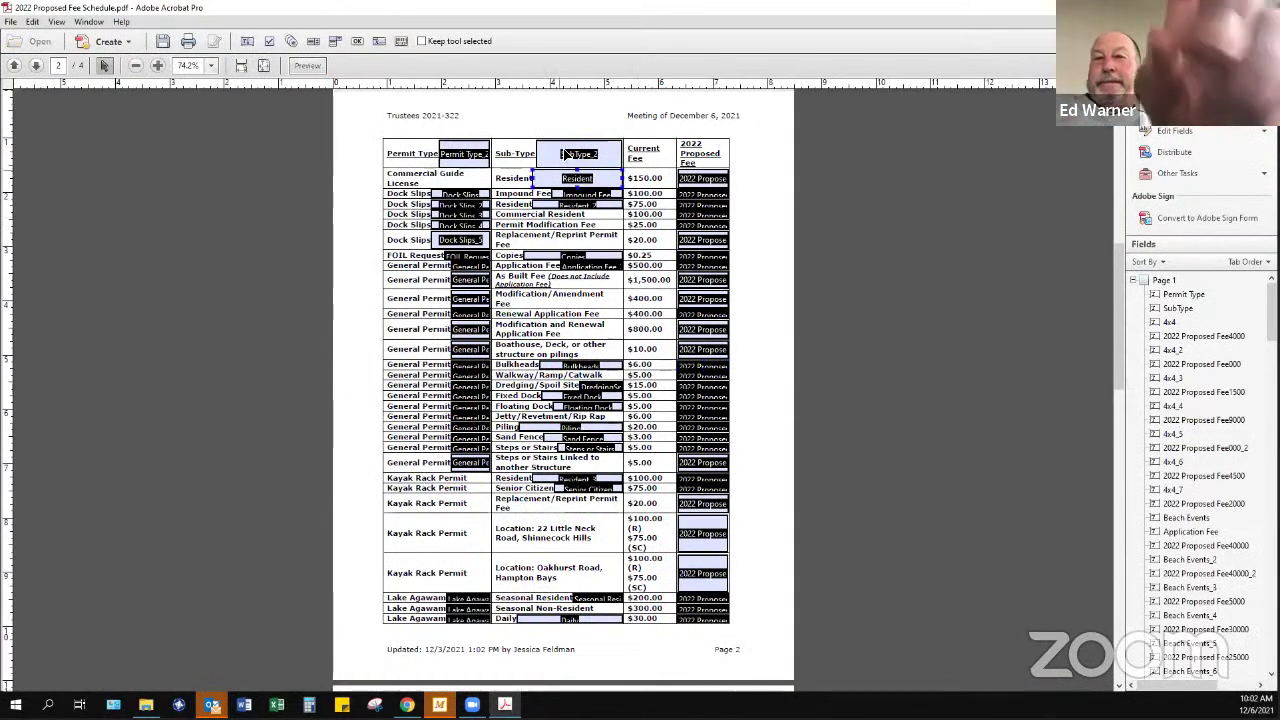
{"action": "key", "text": "Delete"}
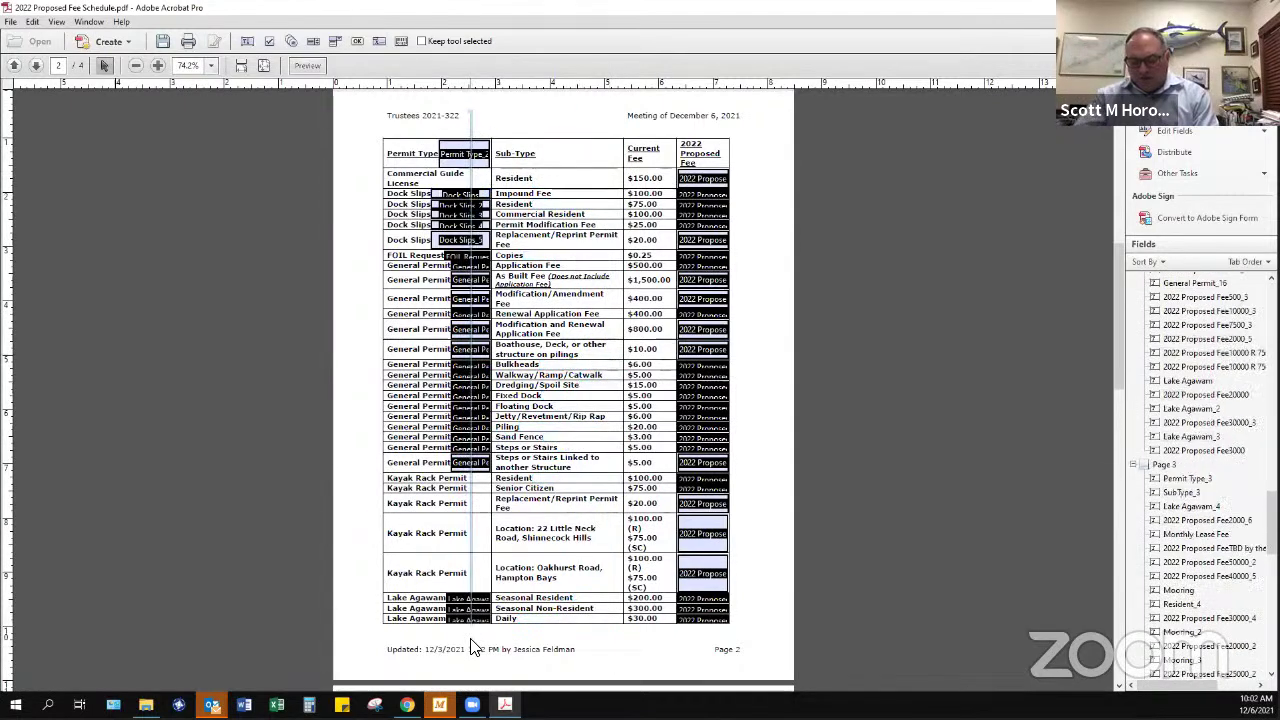
{"action": "left_click_drag", "start_coordinate": [440, 110], "coordinate": [495, 635]}
{"action": "scroll", "coordinate": [537, 632], "scroll_direction": "up", "scroll_amount": 10}
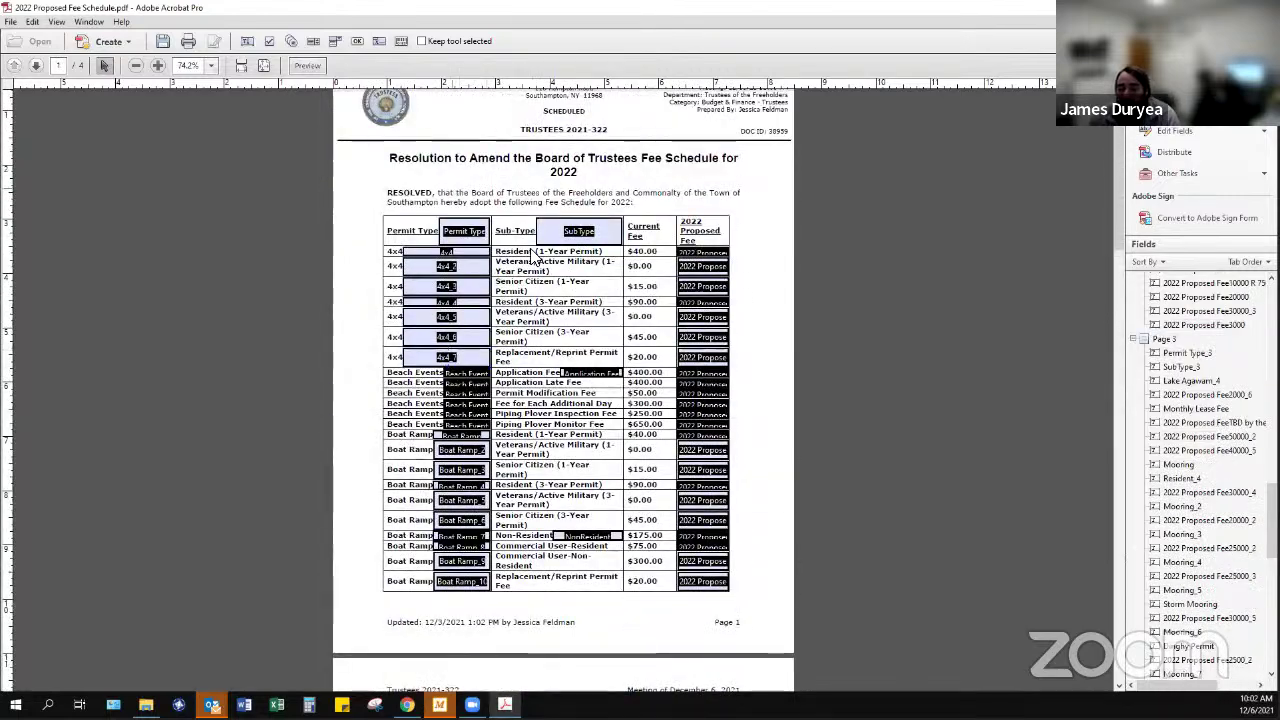
{"action": "left_click_drag", "start_coordinate": [450, 190], "coordinate": [584, 642]}
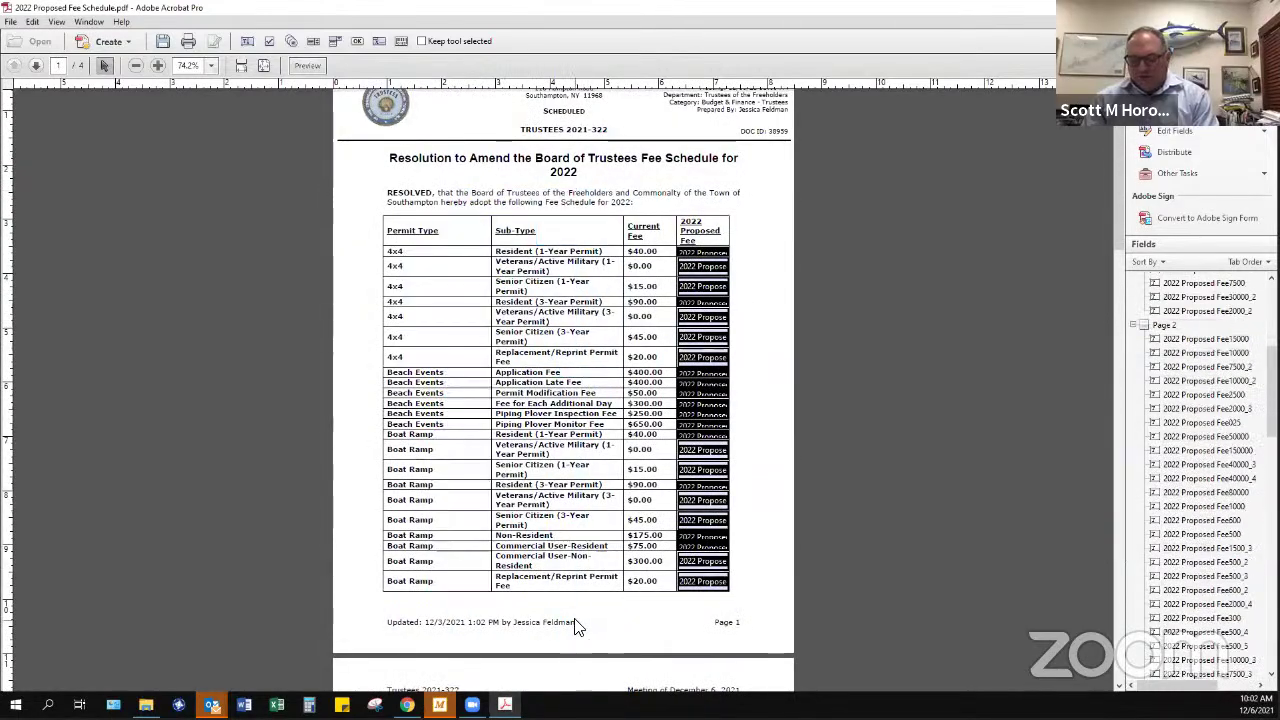
{"action": "scroll", "coordinate": [575, 625], "scroll_direction": "down", "scroll_amount": 5}
{"action": "scroll", "coordinate": [575, 620], "scroll_direction": "down", "scroll_amount": 5}
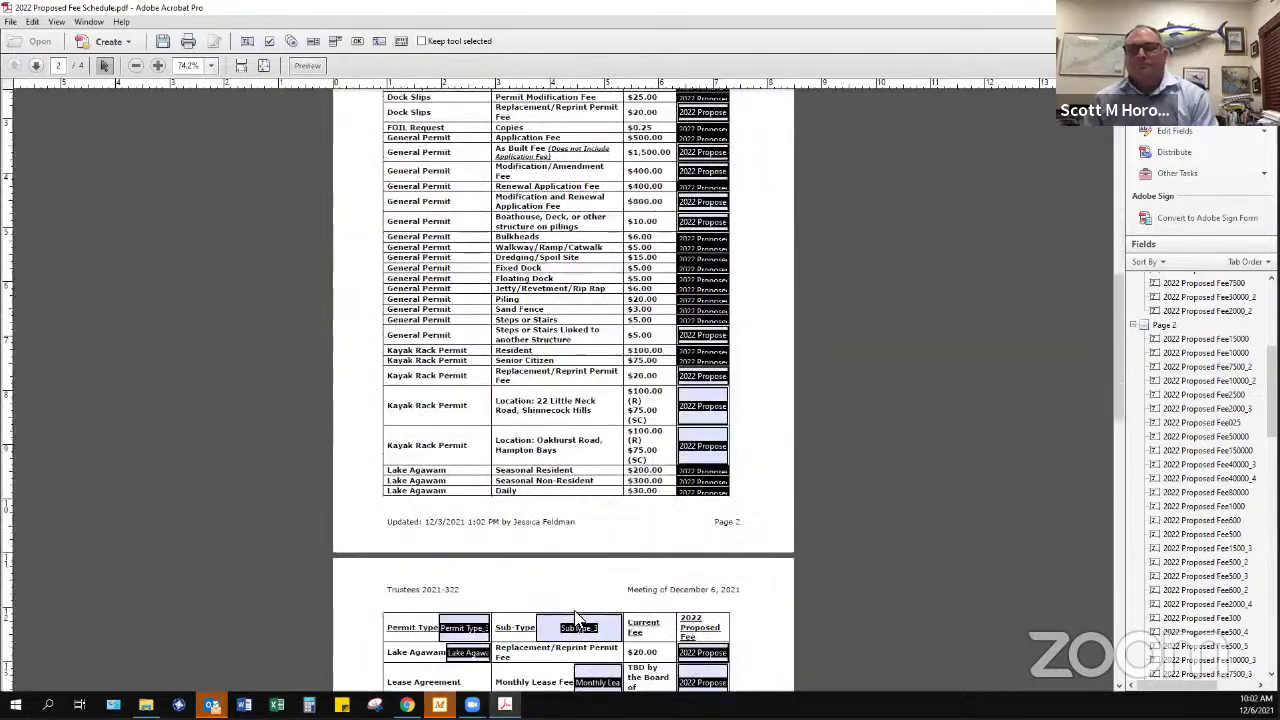
{"action": "scroll", "coordinate": [600, 533], "scroll_direction": "up", "scroll_amount": 2}
{"action": "scroll", "coordinate": [600, 533], "scroll_direction": "down", "scroll_amount": 7}
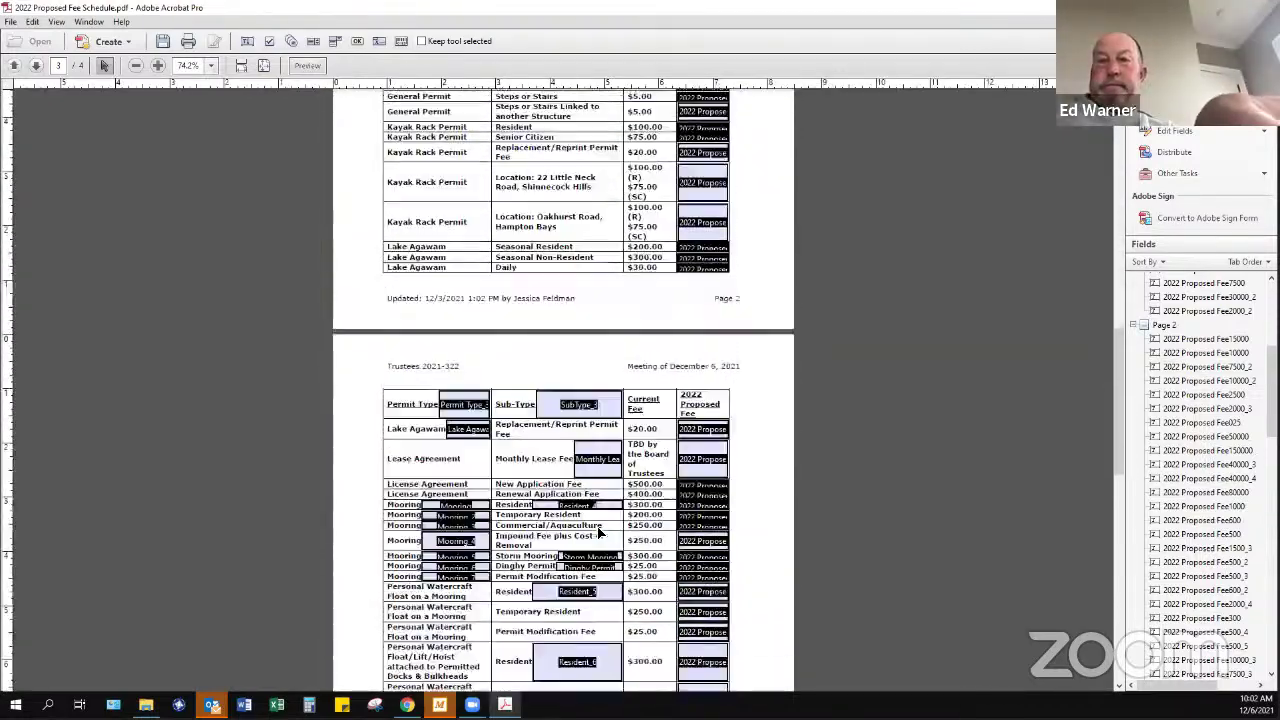
Delete the remaining Permit Type and Sub-Type fields, including page 4's, and exit form editing
{"action": "left_click_drag", "start_coordinate": [445, 165], "coordinate": [604, 684]}
{"action": "key", "text": "Delete"}
{"action": "scroll", "coordinate": [598, 678], "scroll_direction": "down", "scroll_amount": 7}
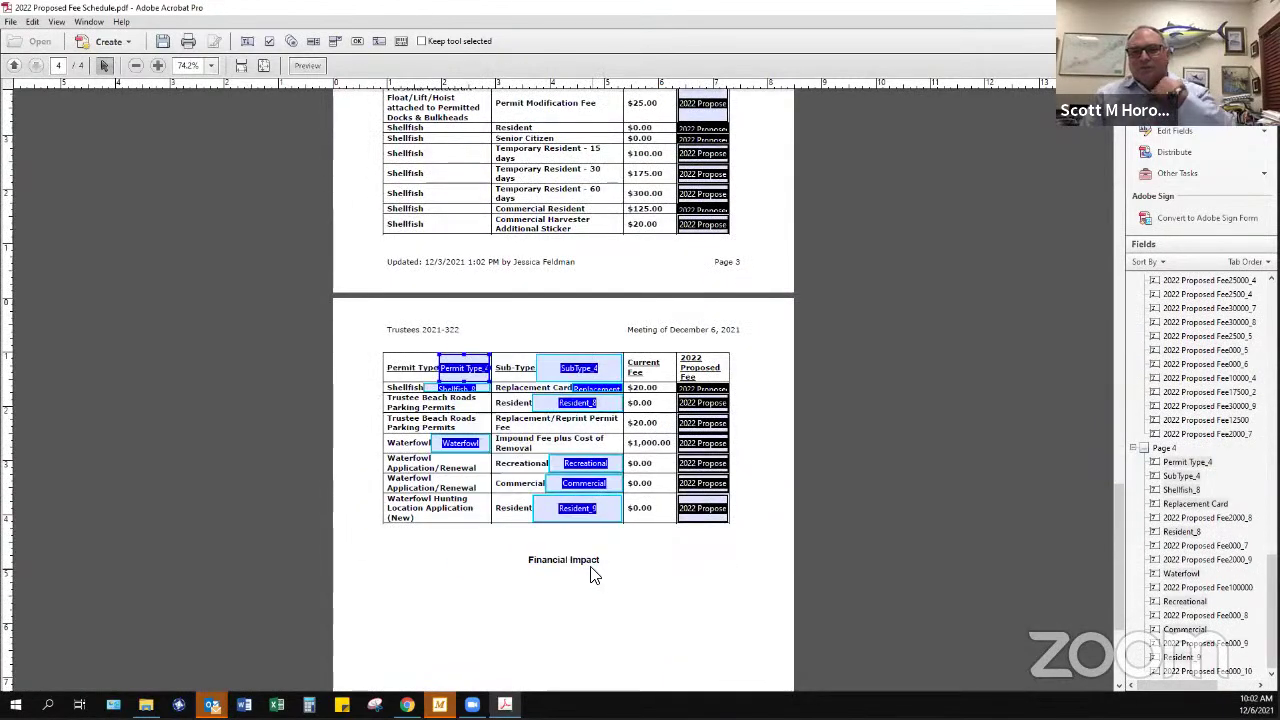
{"action": "key", "text": "Delete"}
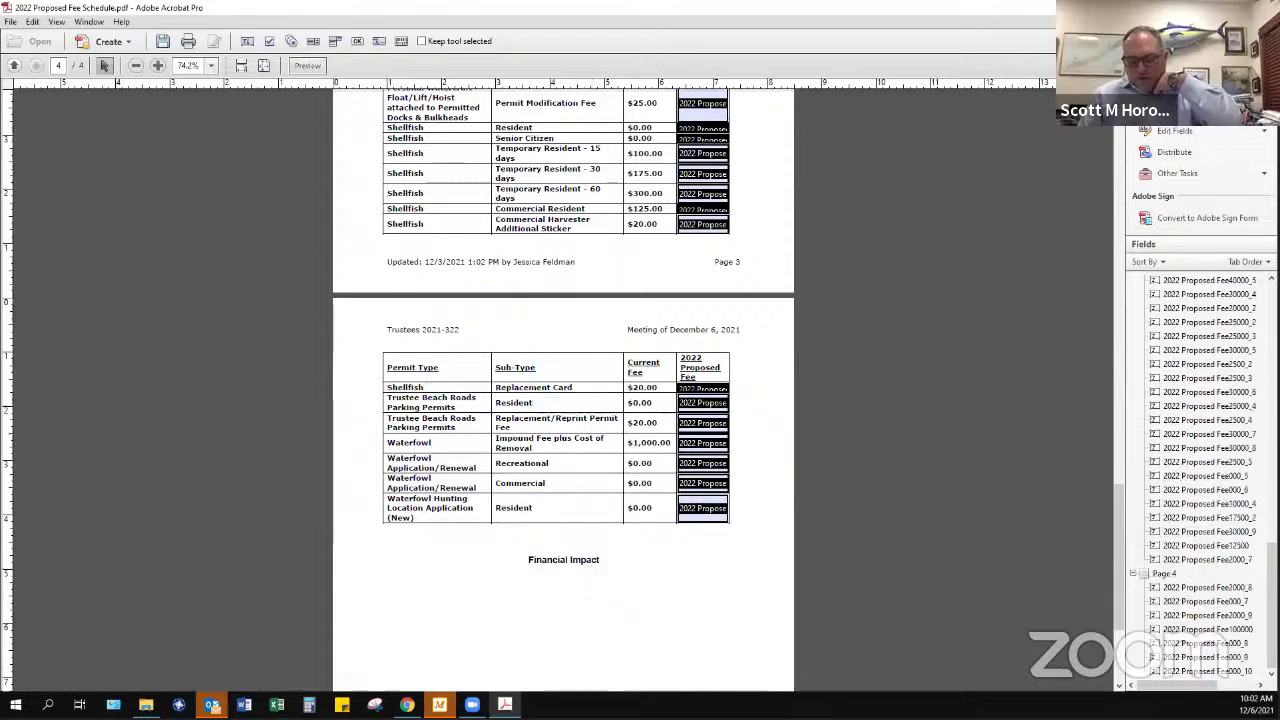
{"action": "left_click", "coordinate": [1060, 150]}
Enter $2,000 as the As Built Fee's 2022 proposed fee
{"action": "scroll", "coordinate": [755, 507], "scroll_direction": "up", "scroll_amount": 8}
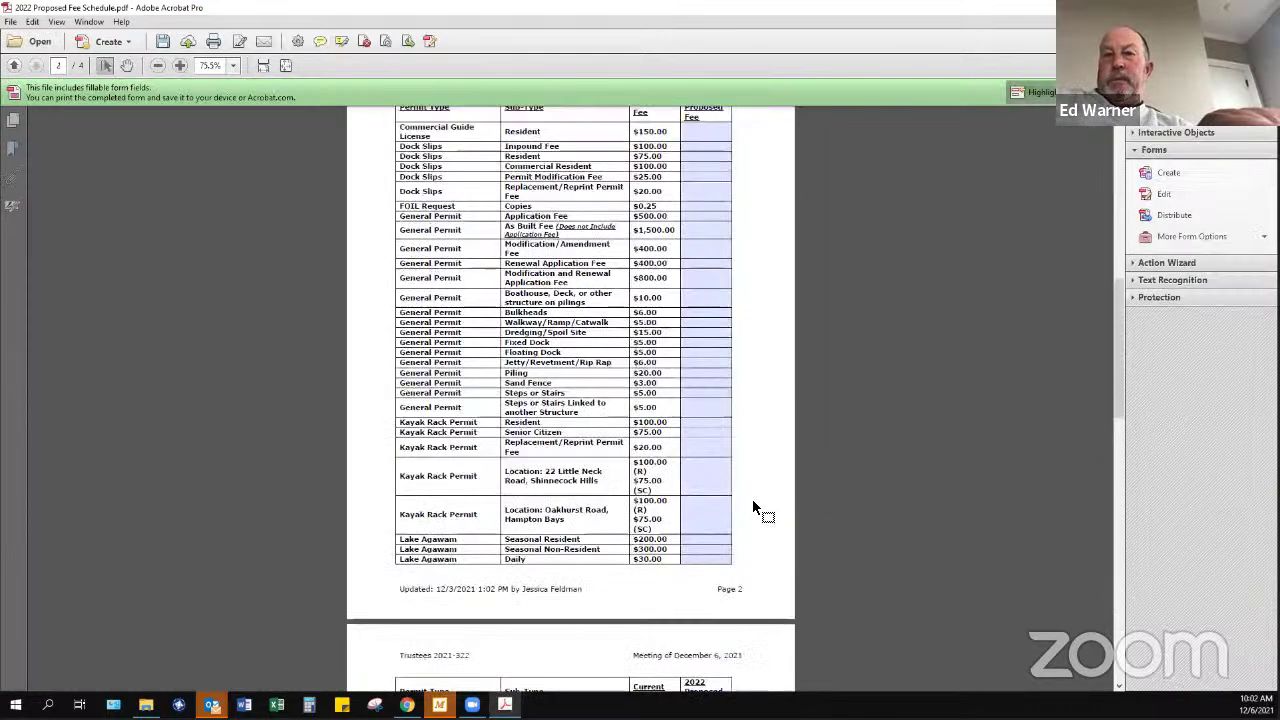
{"action": "scroll", "coordinate": [755, 507], "scroll_direction": "down", "scroll_amount": 1}
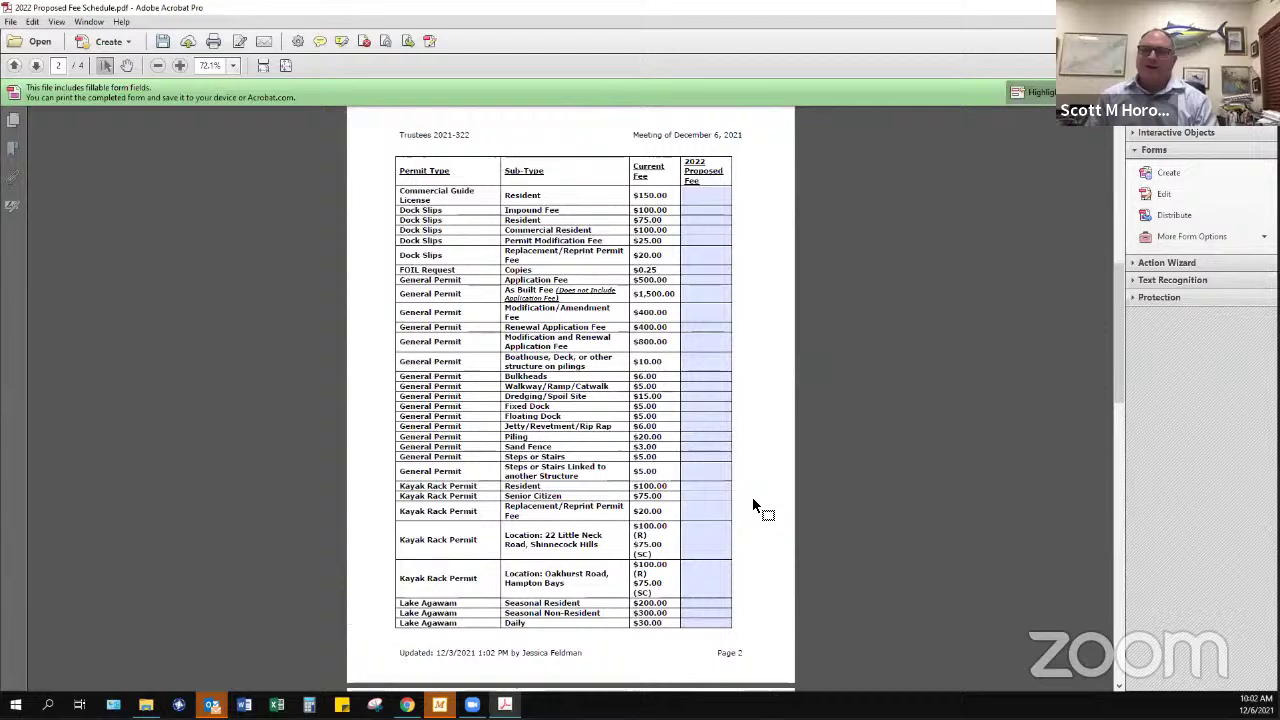
{"action": "left_click", "coordinate": [711, 316]}
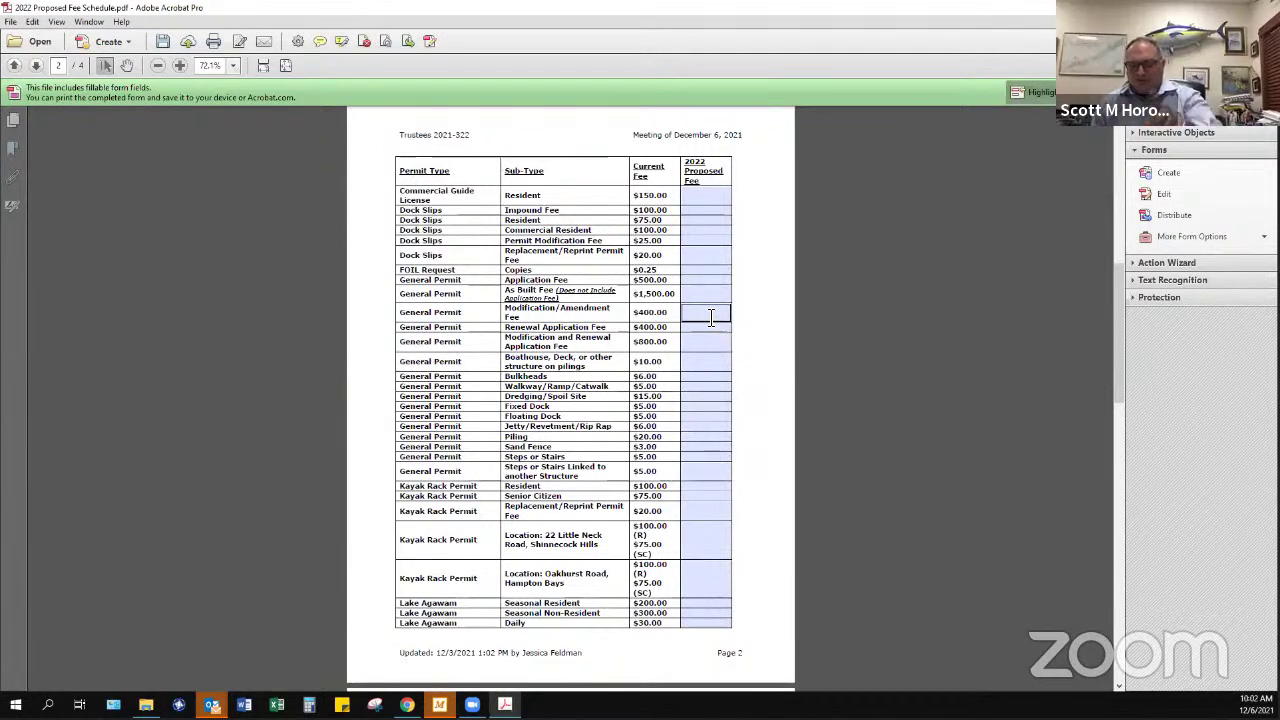
{"action": "left_click", "coordinate": [704, 283]}
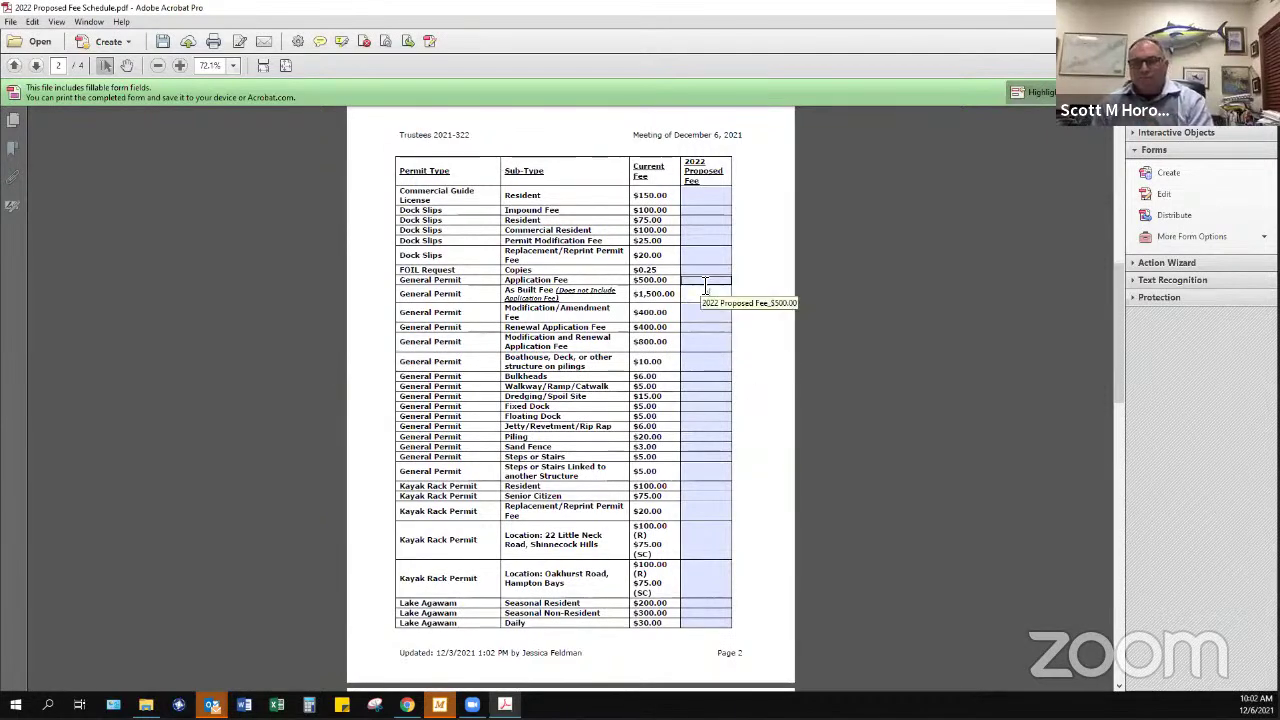
{"action": "type", "text": "$2,00"}
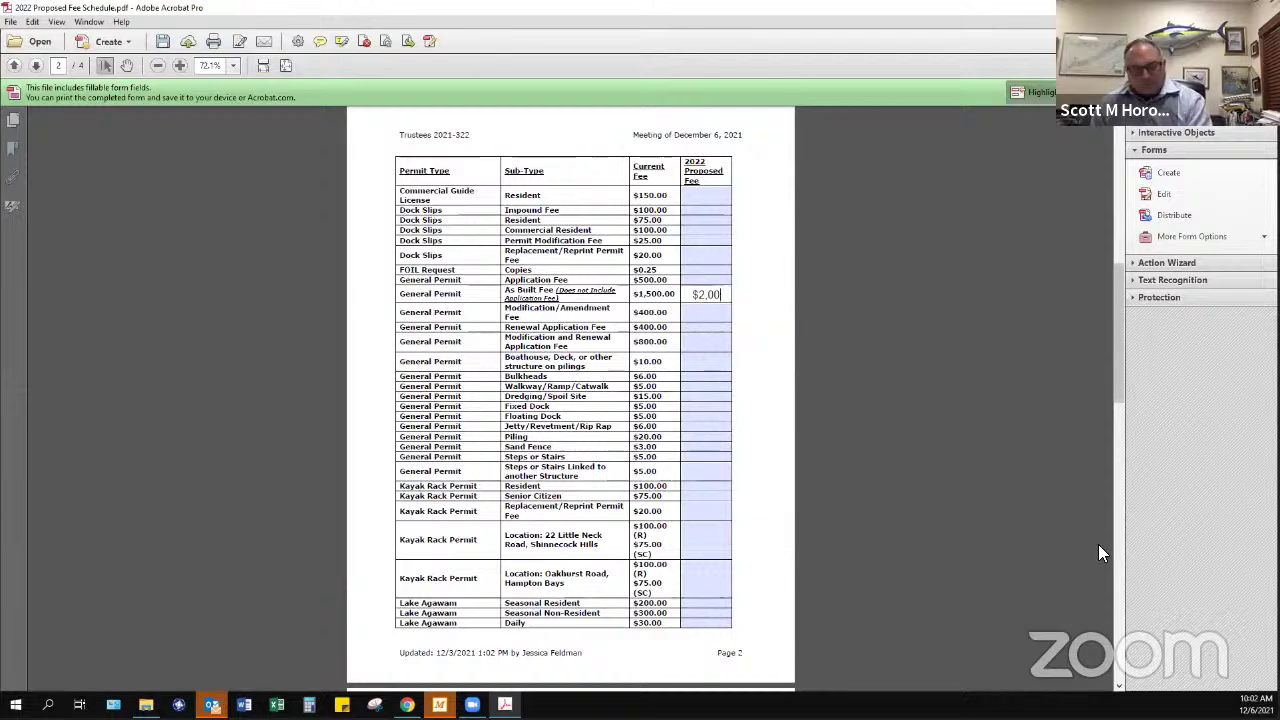
{"action": "type", "text": "0"}
{"action": "left_click", "coordinate": [727, 361]}
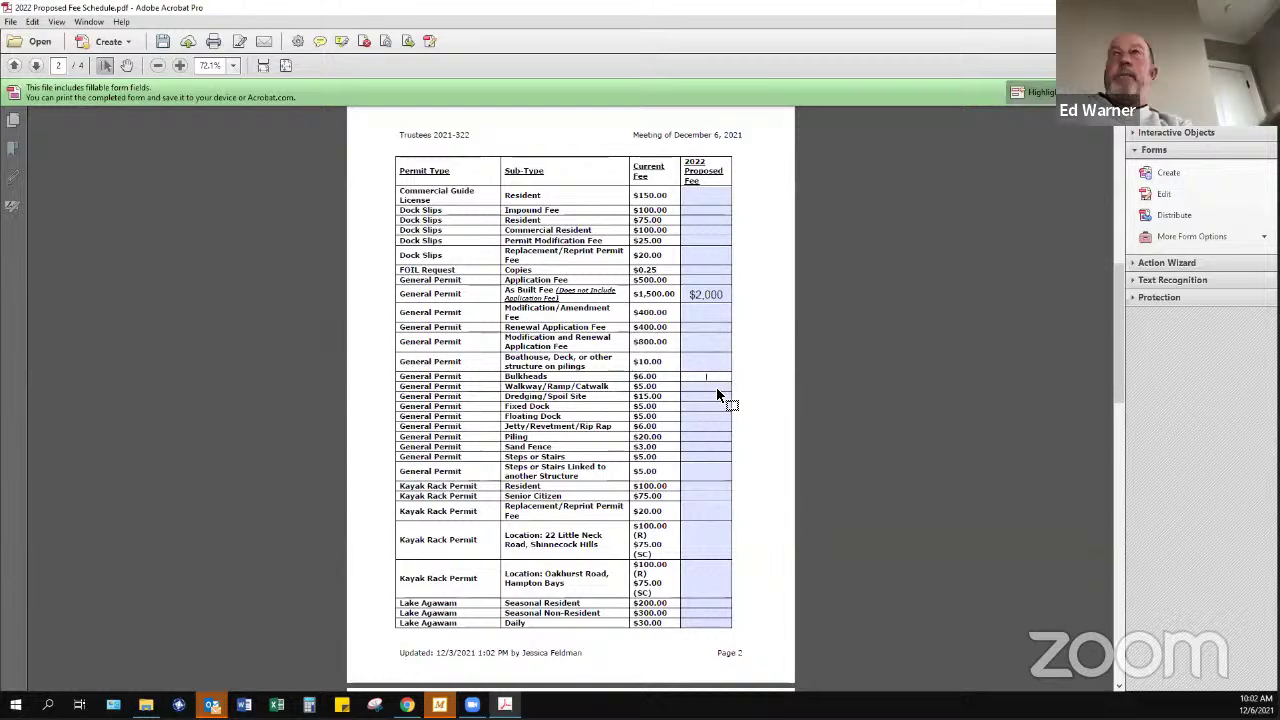
Enter 10.00 as the Bulkheads proposed fee
{"action": "left_click", "coordinate": [722, 388]}
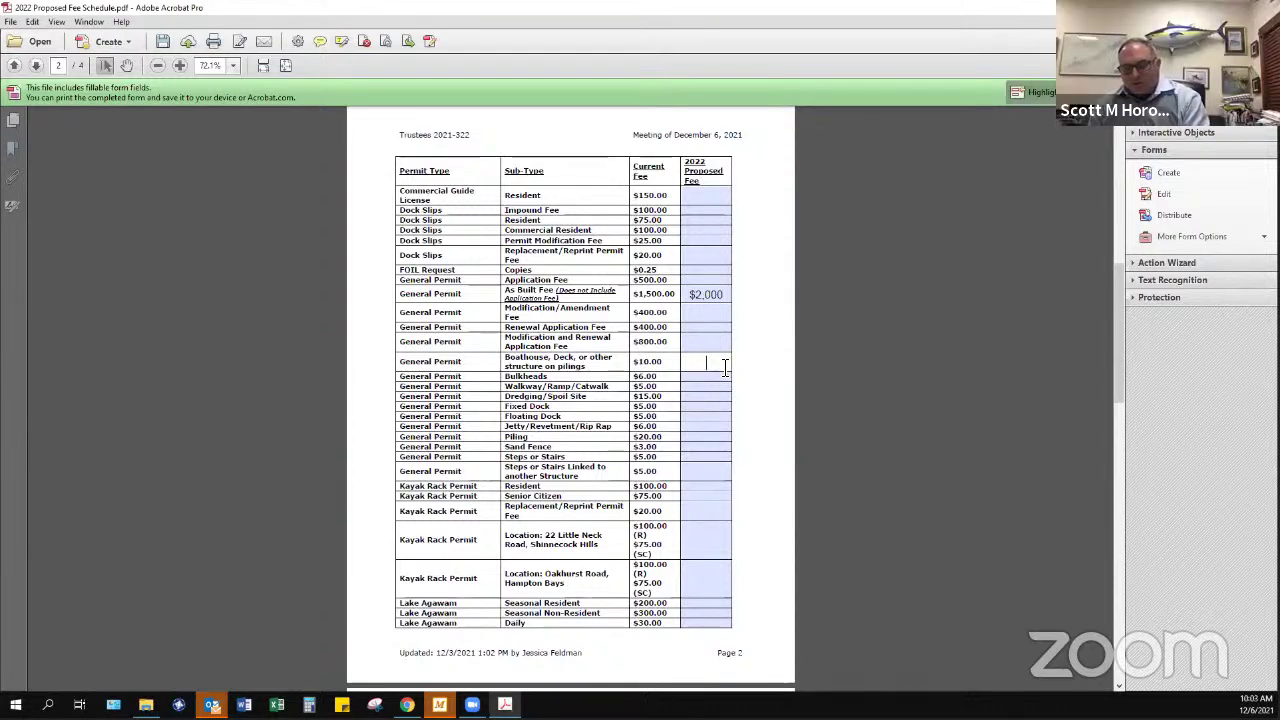
{"action": "left_click", "coordinate": [725, 366]}
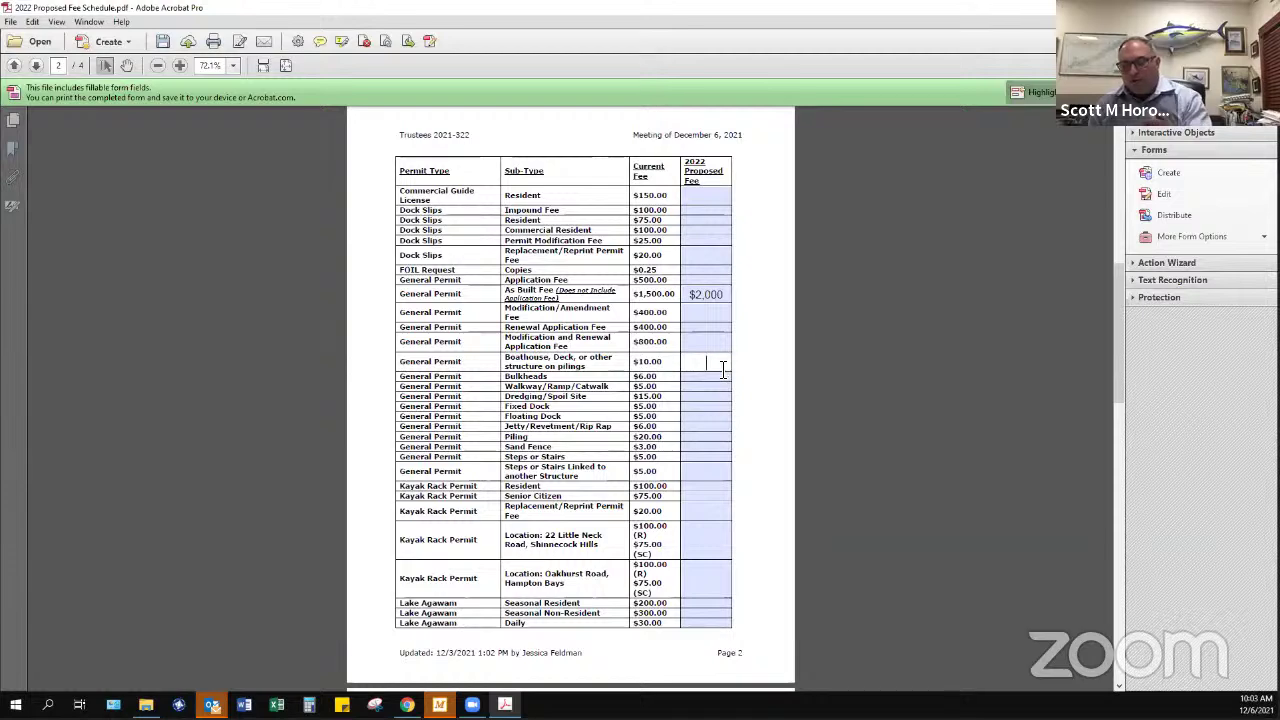
{"action": "left_click", "coordinate": [723, 386]}
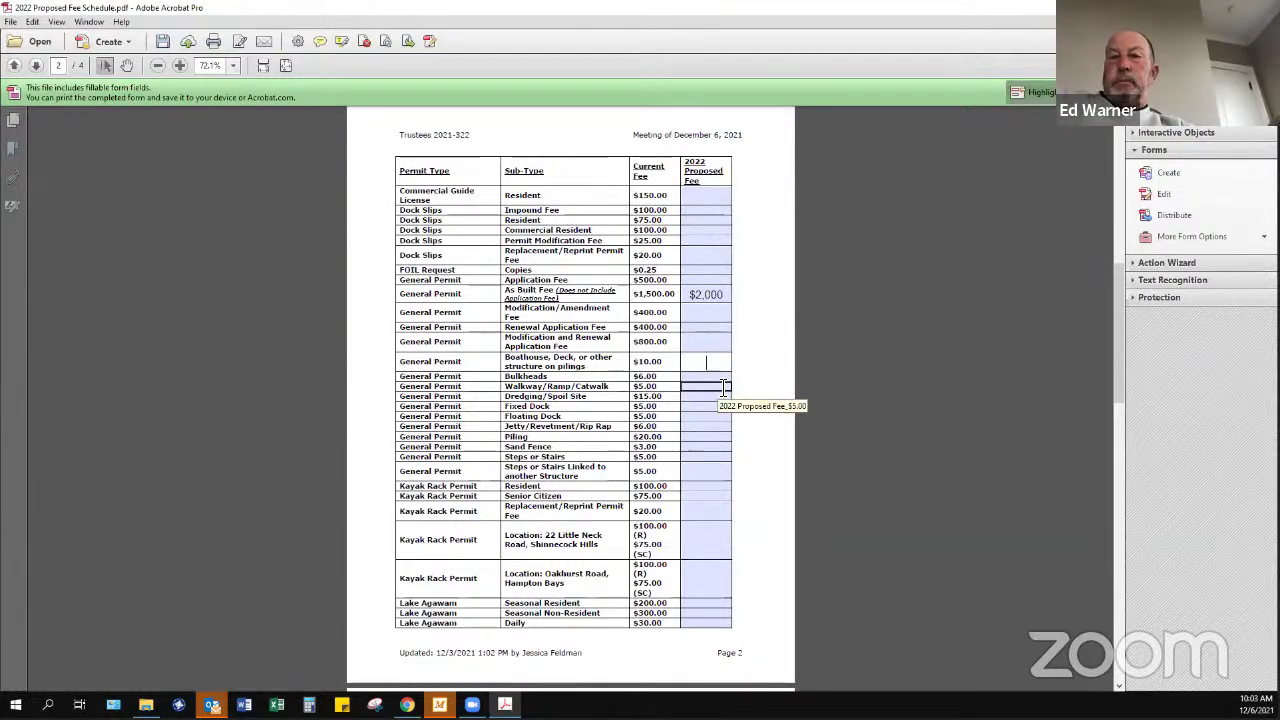
{"action": "left_click", "coordinate": [707, 397]}
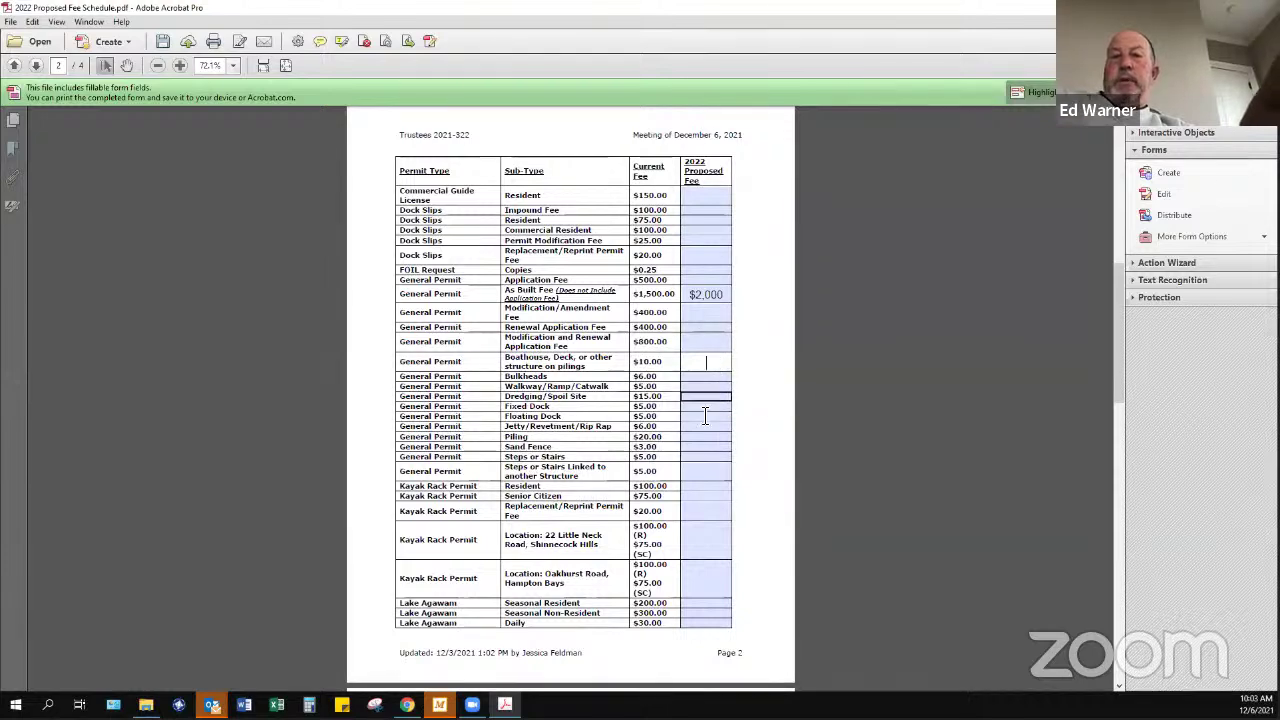
{"action": "left_click", "coordinate": [710, 366]}
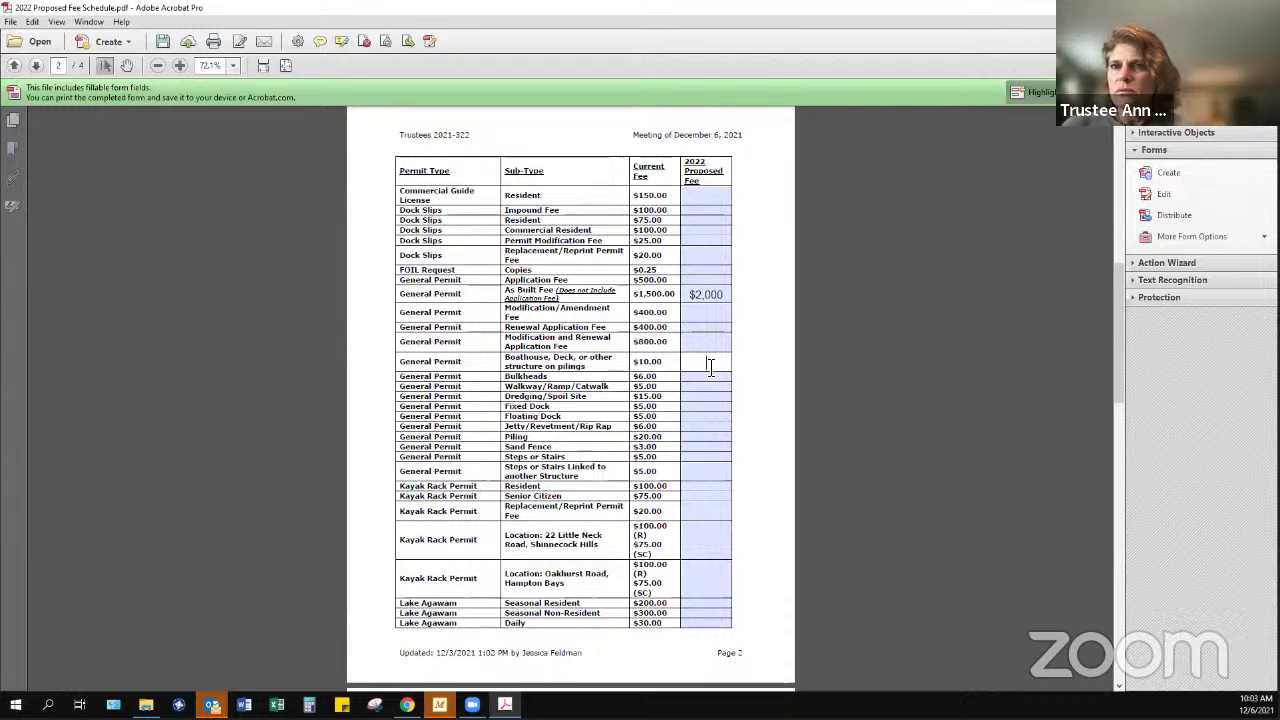
{"action": "left_click", "coordinate": [711, 377]}
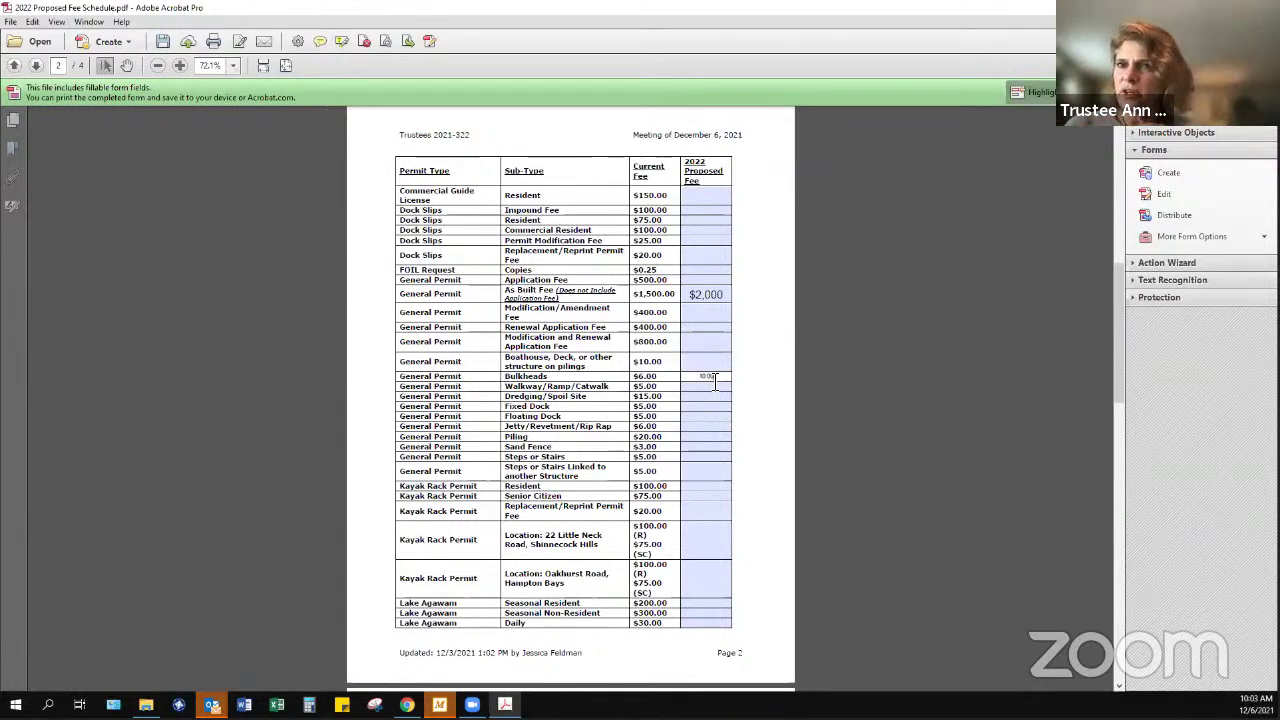
{"action": "type", "text": "10.00"}
Correct the Boathouse/Deck/Pilings proposed fee to 20.00
{"action": "left_click", "coordinate": [715, 387]}
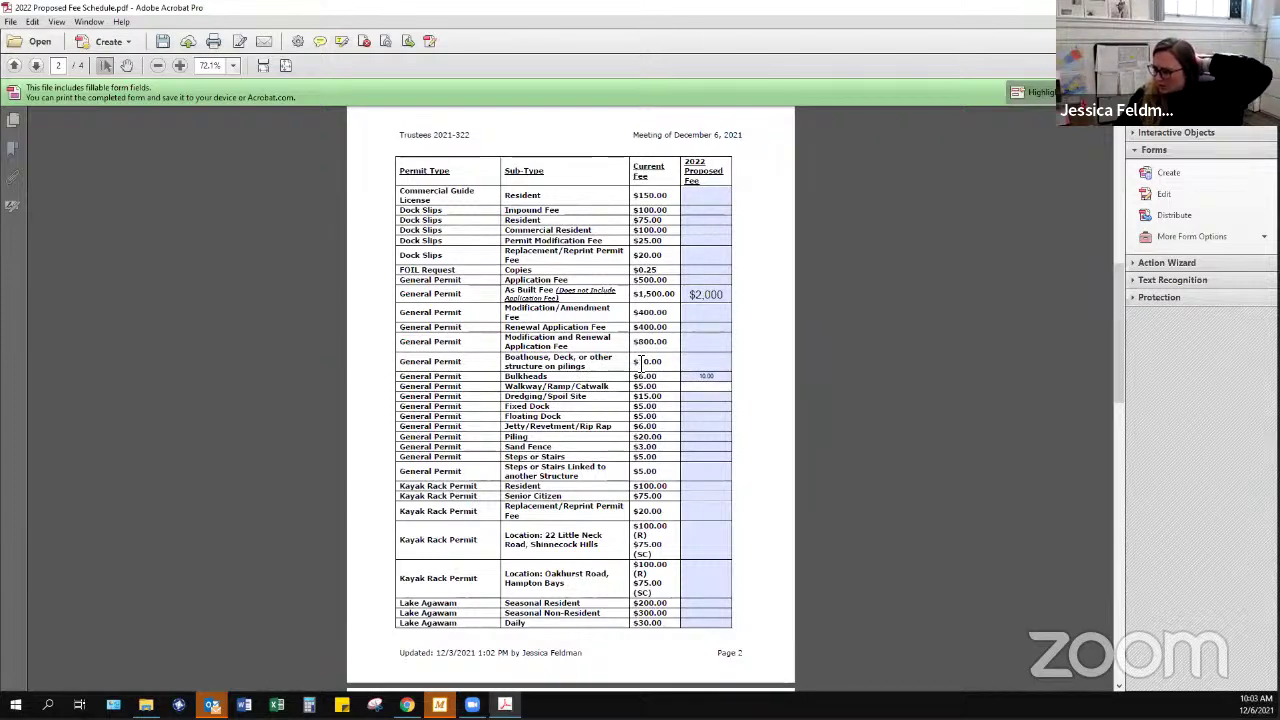
{"action": "left_click", "coordinate": [725, 363]}
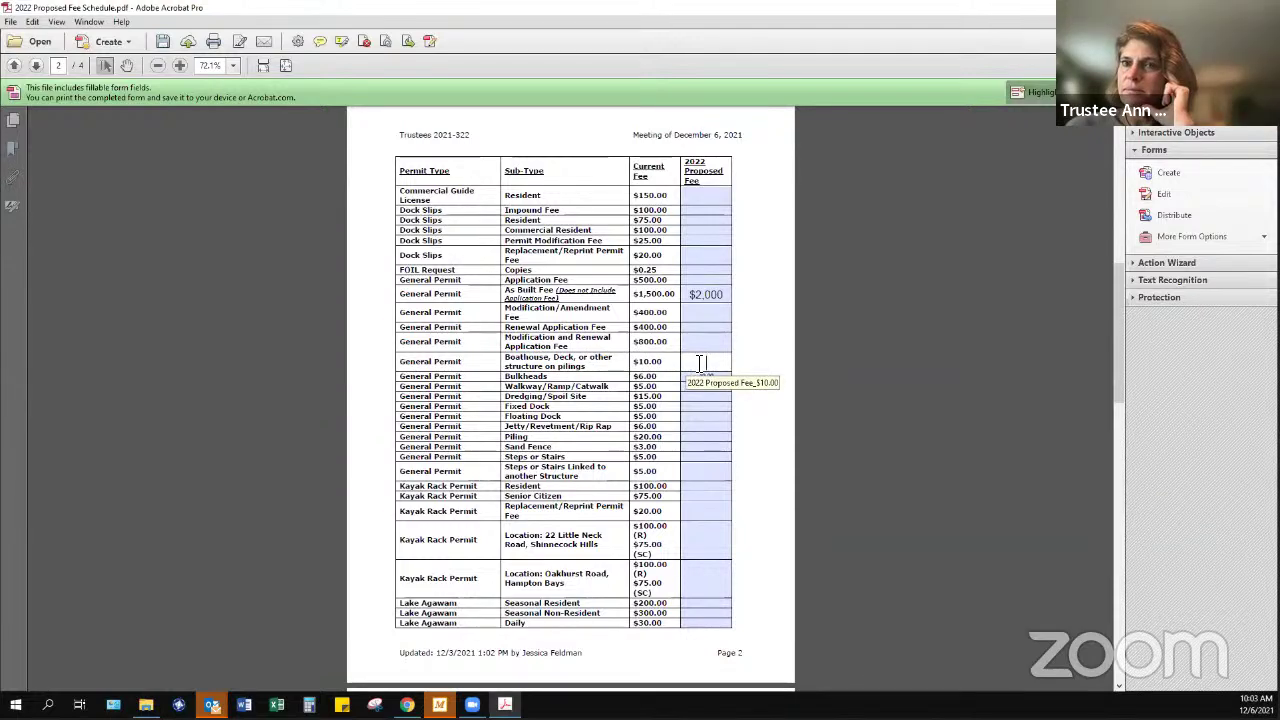
{"action": "type", "text": "10.0"}
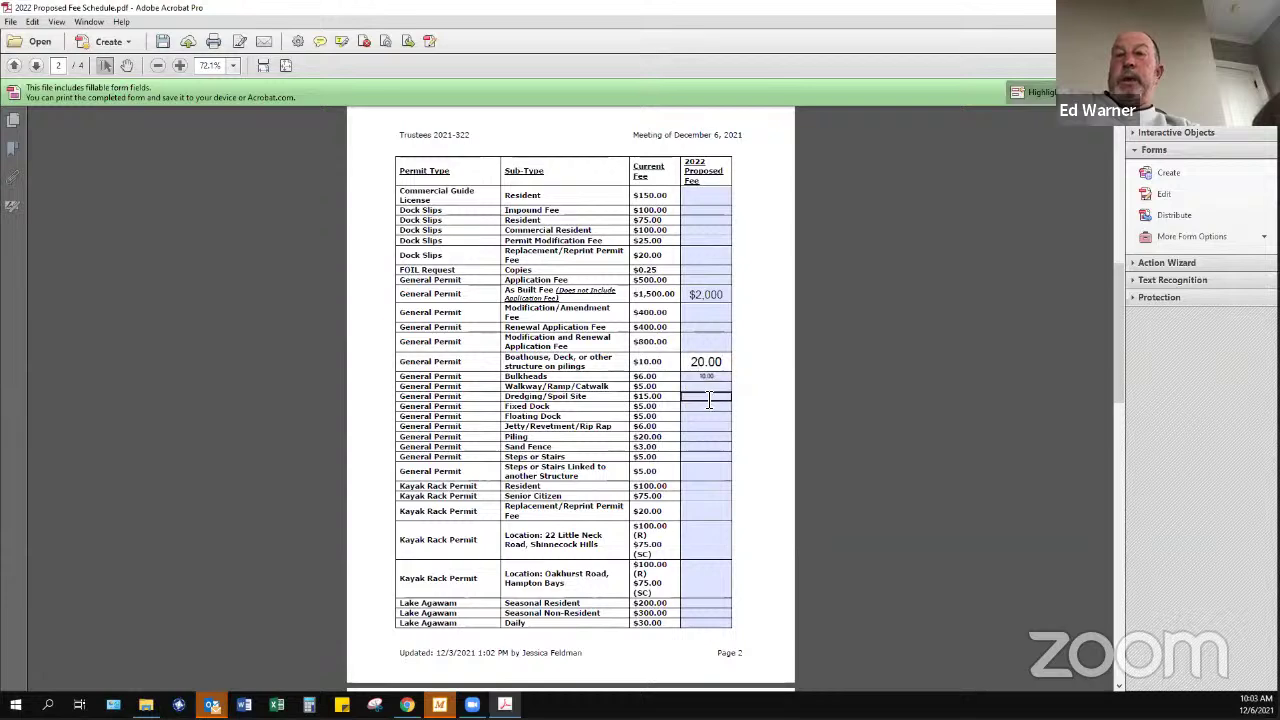
{"action": "left_click", "coordinate": [727, 387]}
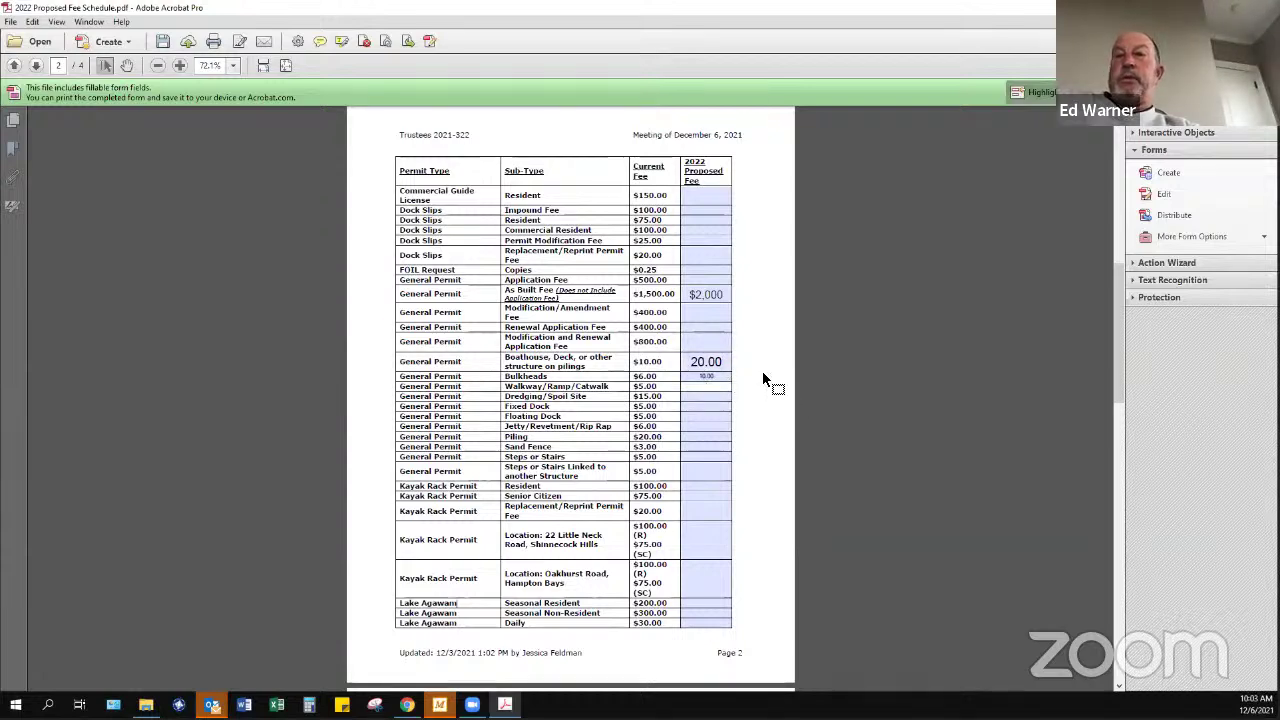
Fill in the Walkway/Ramp/Catwalk proposed fee as 5.00/10.00
{"action": "key", "text": "Tab"}
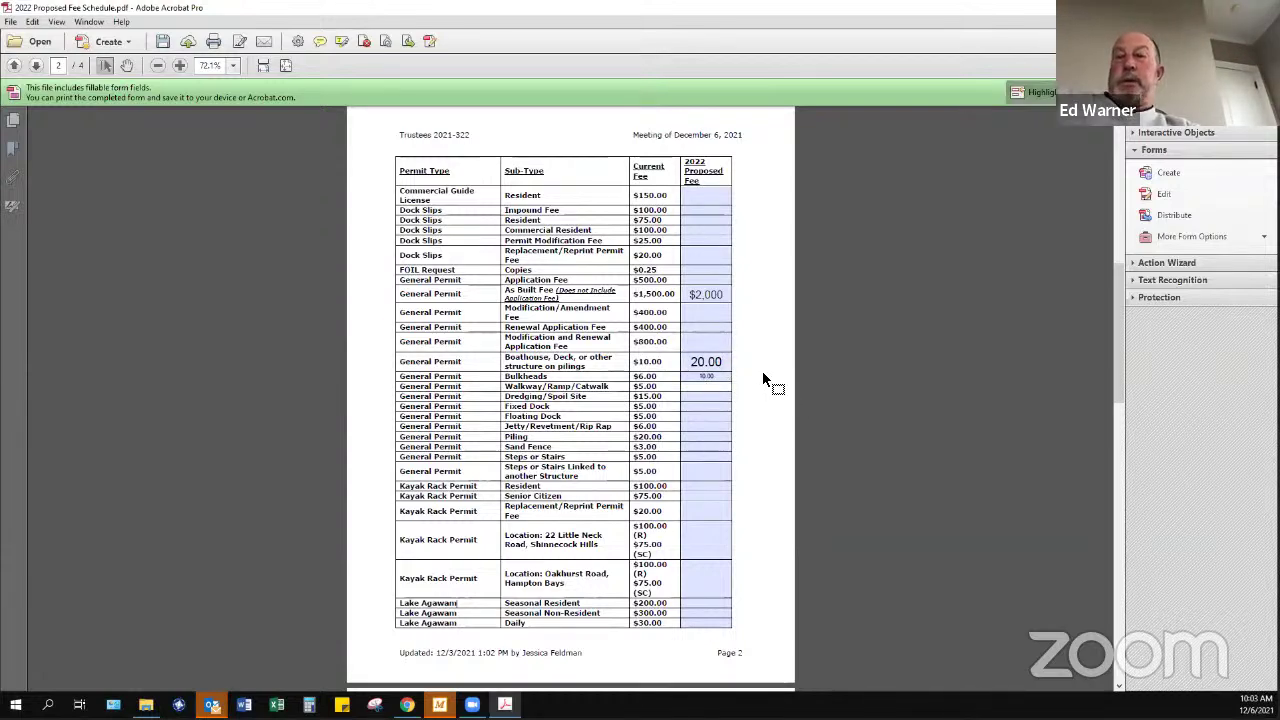
{"action": "type", "text": "10.00"}
{"action": "left_click", "coordinate": [702, 406]}
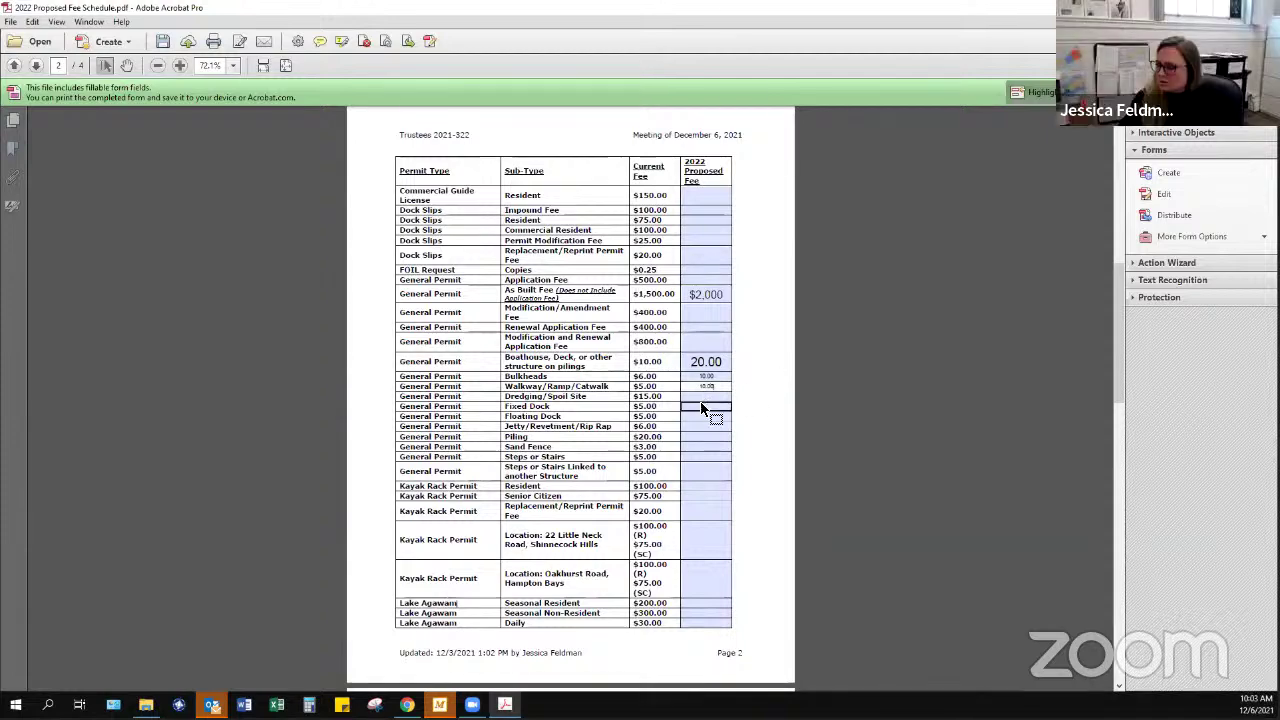
{"action": "left_click", "coordinate": [703, 397]}
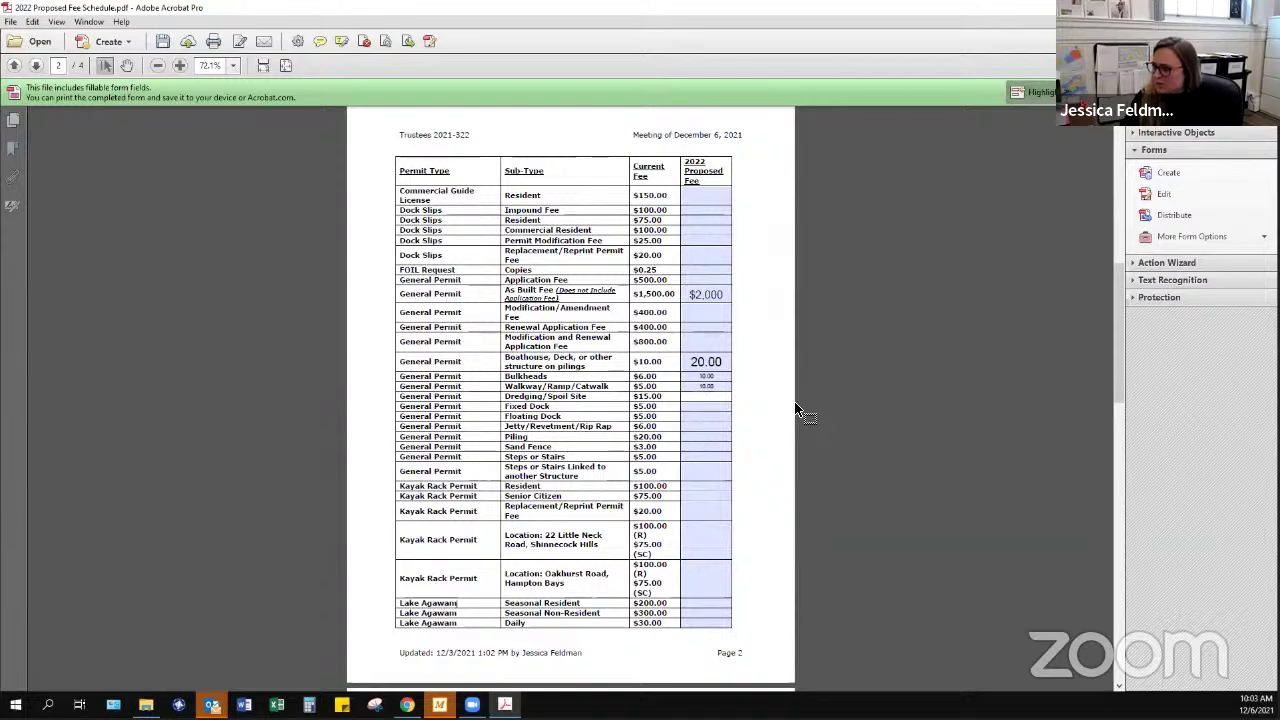
{"action": "left_click", "coordinate": [719, 406]}
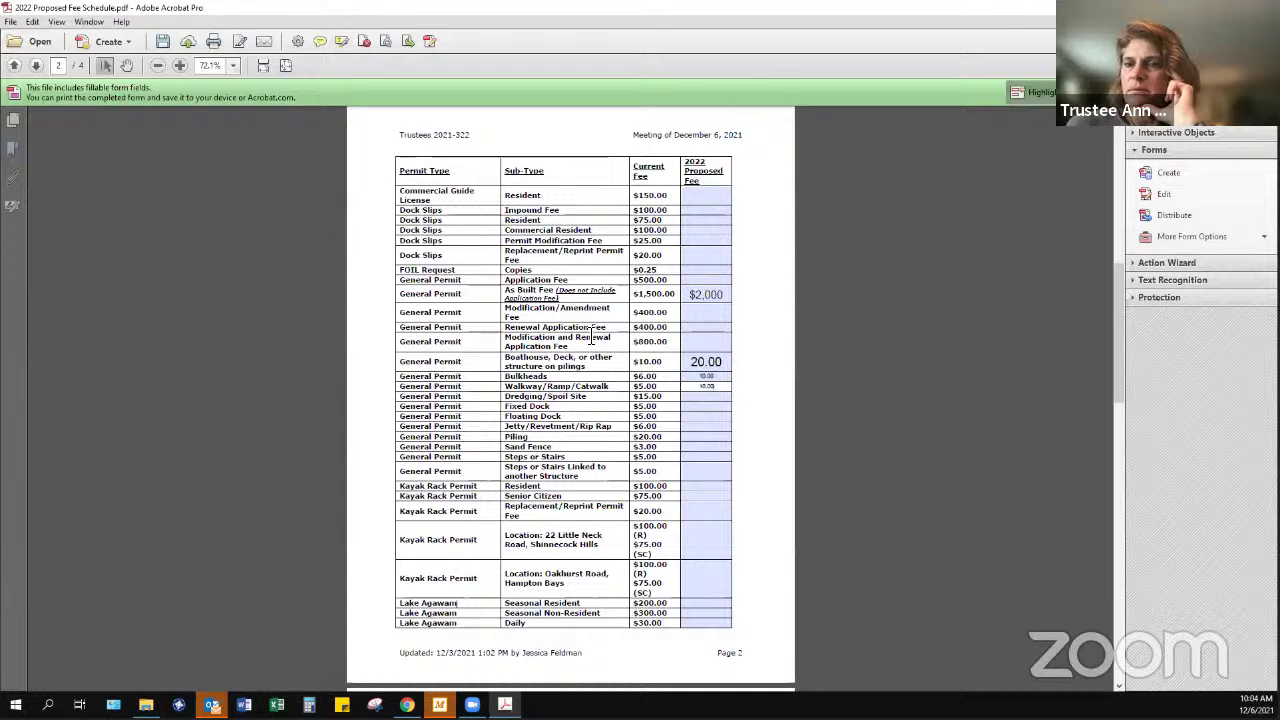
{"action": "left_click", "coordinate": [693, 390]}
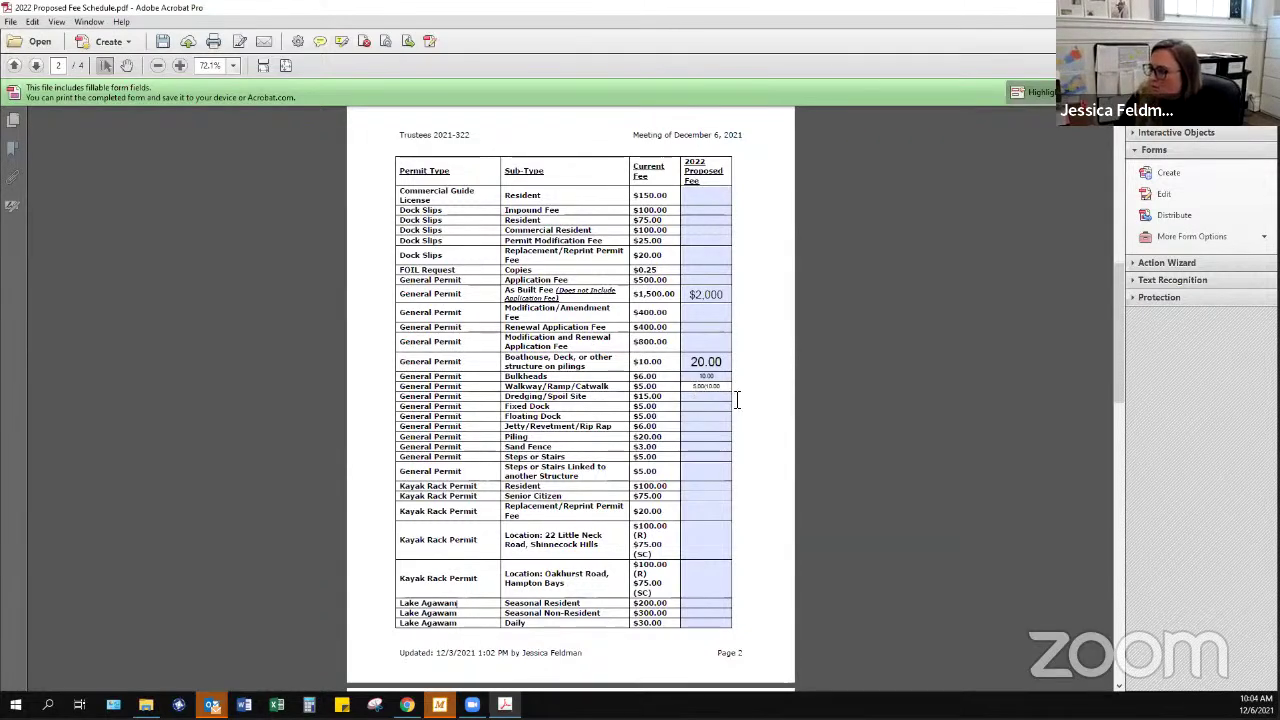
{"action": "left_click", "coordinate": [725, 399]}
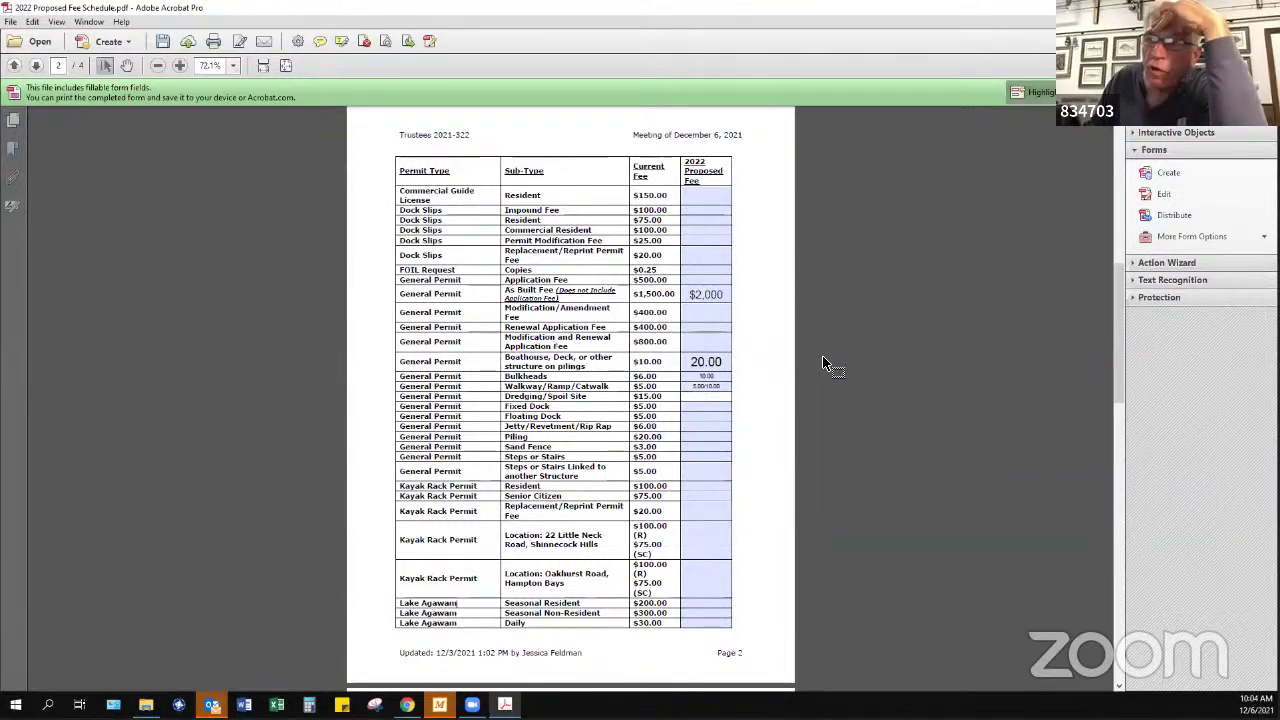
Enter 10.00 for Fixed Dock, Floating Dock and Jetty/Revetment/Rip Rap, and 25.00 for Piling
{"action": "left_click", "coordinate": [712, 408]}
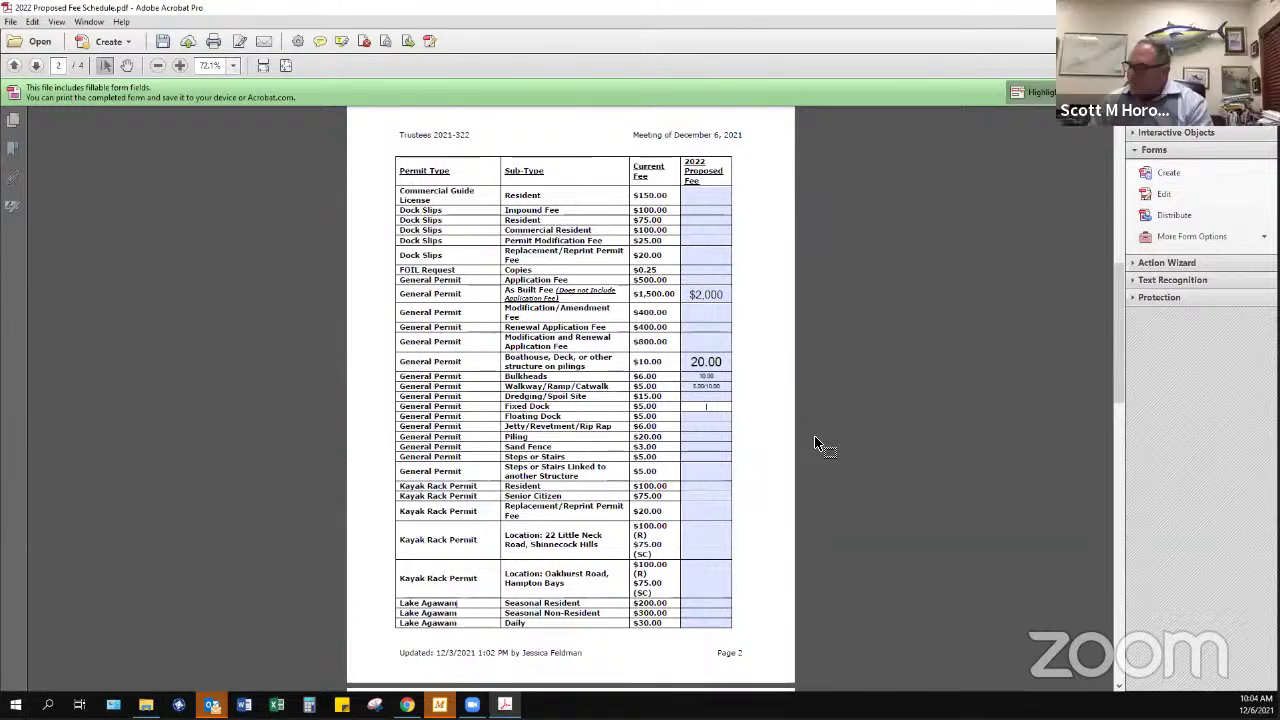
{"action": "type", "text": "10.00"}
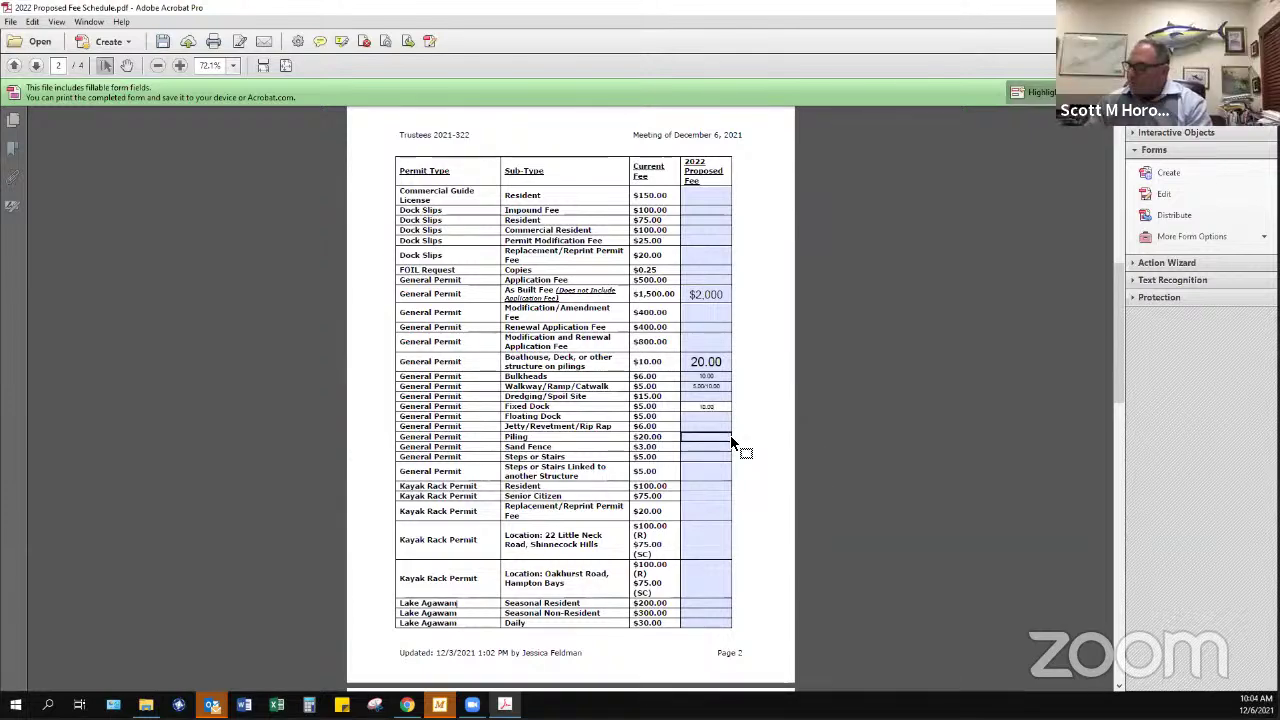
{"action": "left_click", "coordinate": [727, 417]}
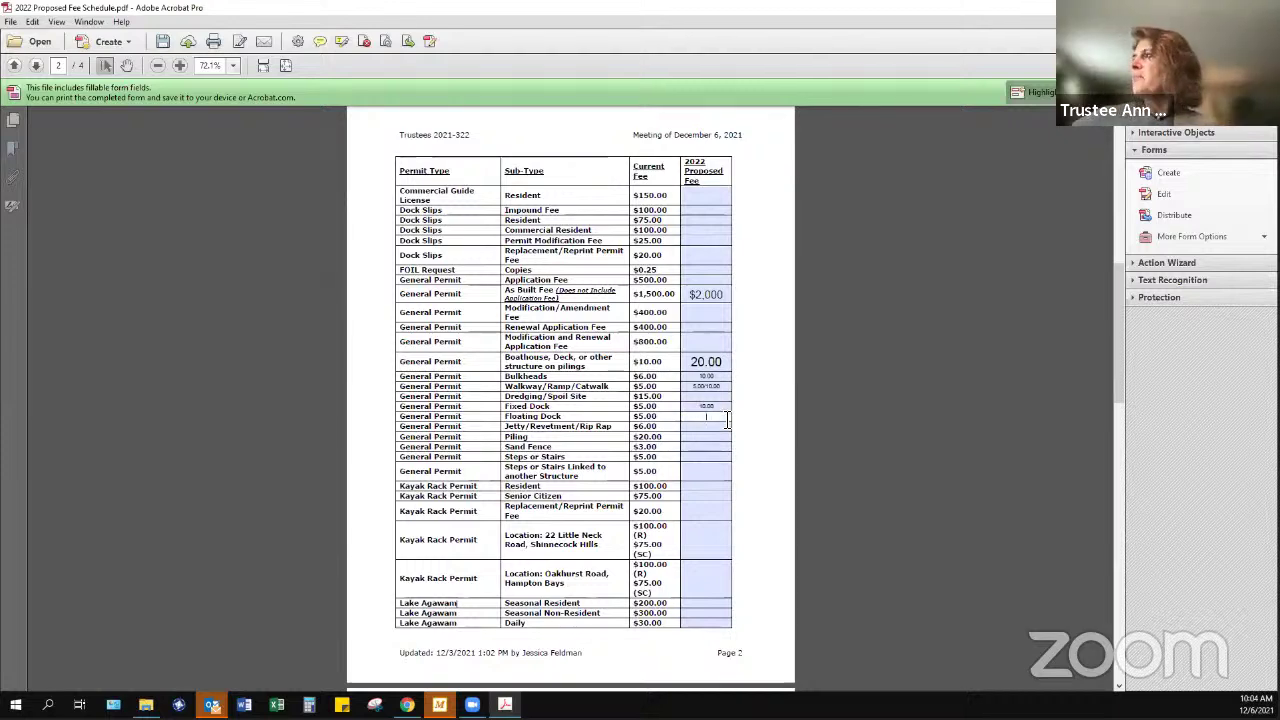
{"action": "type", "text": "10.00"}
{"action": "left_click", "coordinate": [718, 428]}
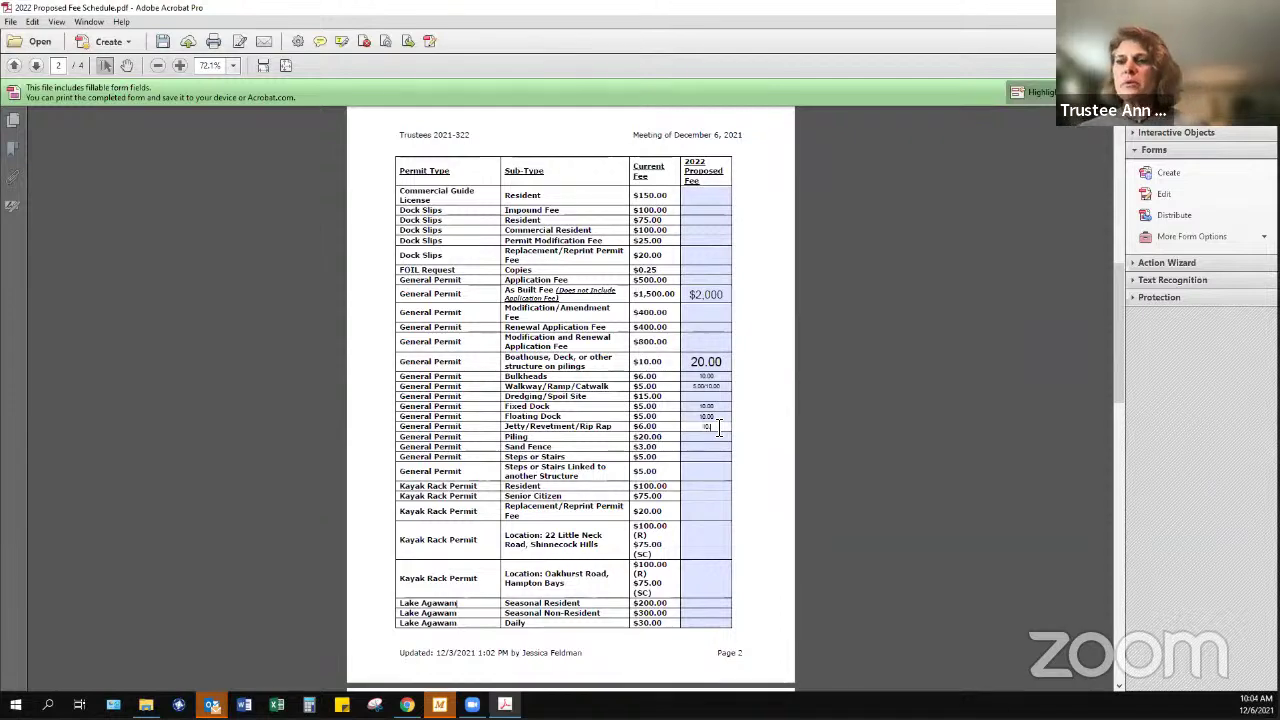
{"action": "type", "text": "10.00"}
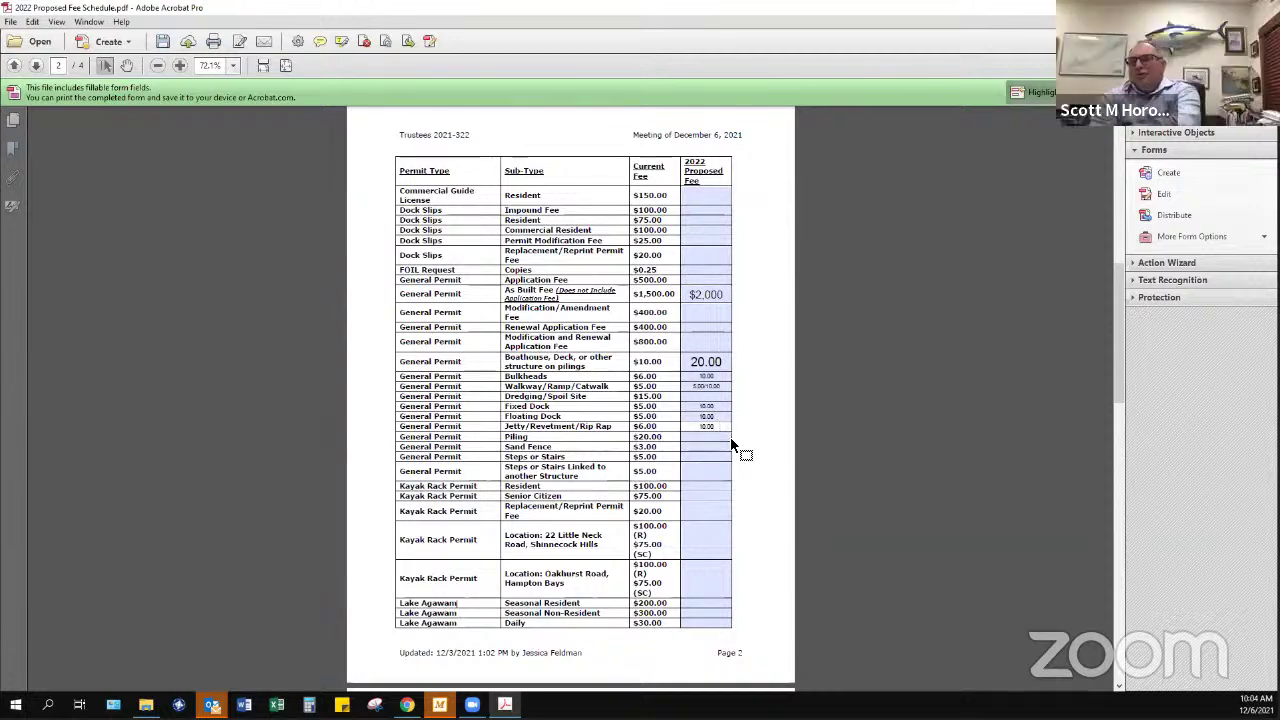
{"action": "left_click", "coordinate": [718, 438]}
{"action": "type", "text": "25.00"}
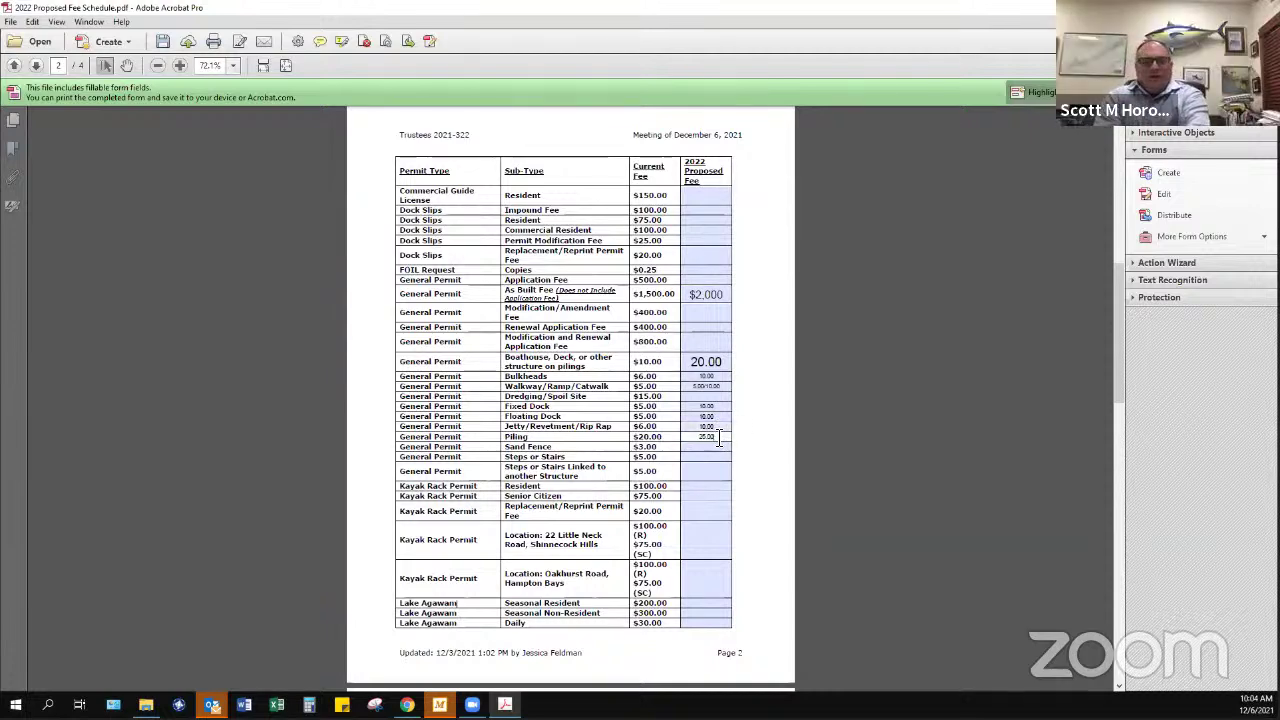
Zoom in and enter 5.00 as the Sand Fence proposed fee
{"action": "left_click", "coordinate": [177, 70]}
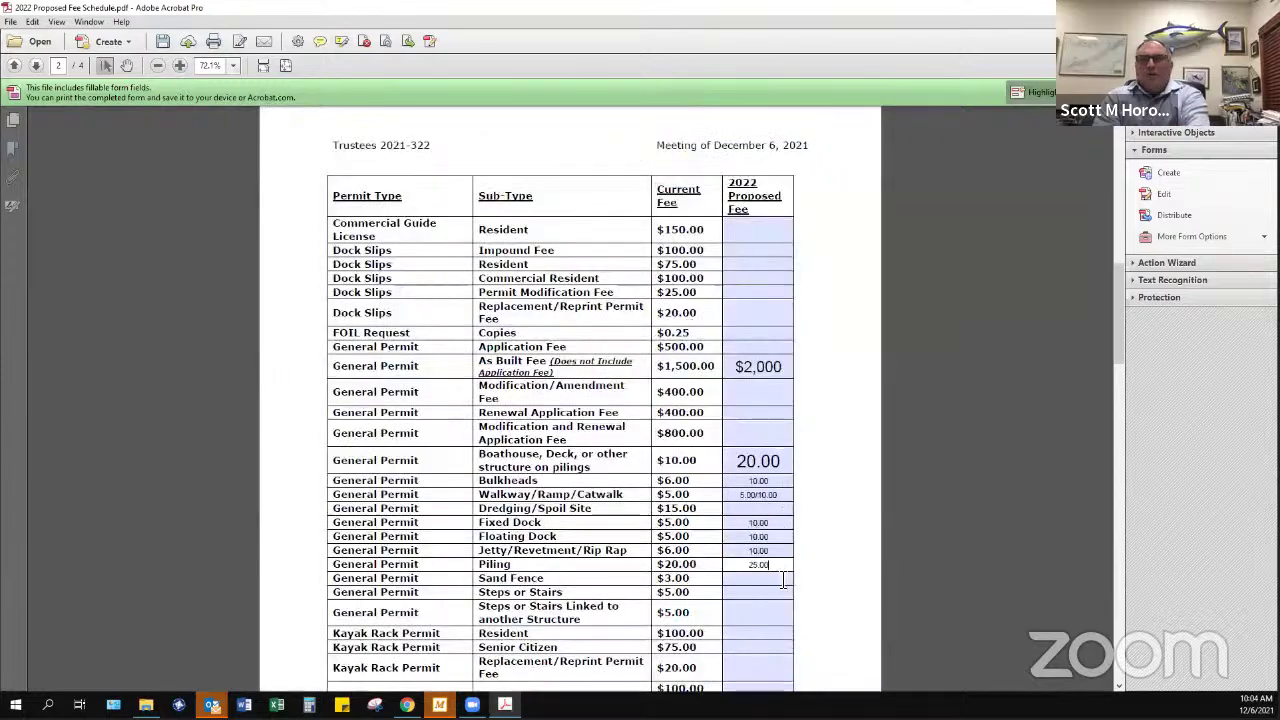
{"action": "scroll", "coordinate": [790, 570], "scroll_direction": "down", "scroll_amount": 1}
{"action": "left_click", "coordinate": [773, 545]}
{"action": "scroll", "coordinate": [914, 582], "scroll_direction": "down", "scroll_amount": 3}
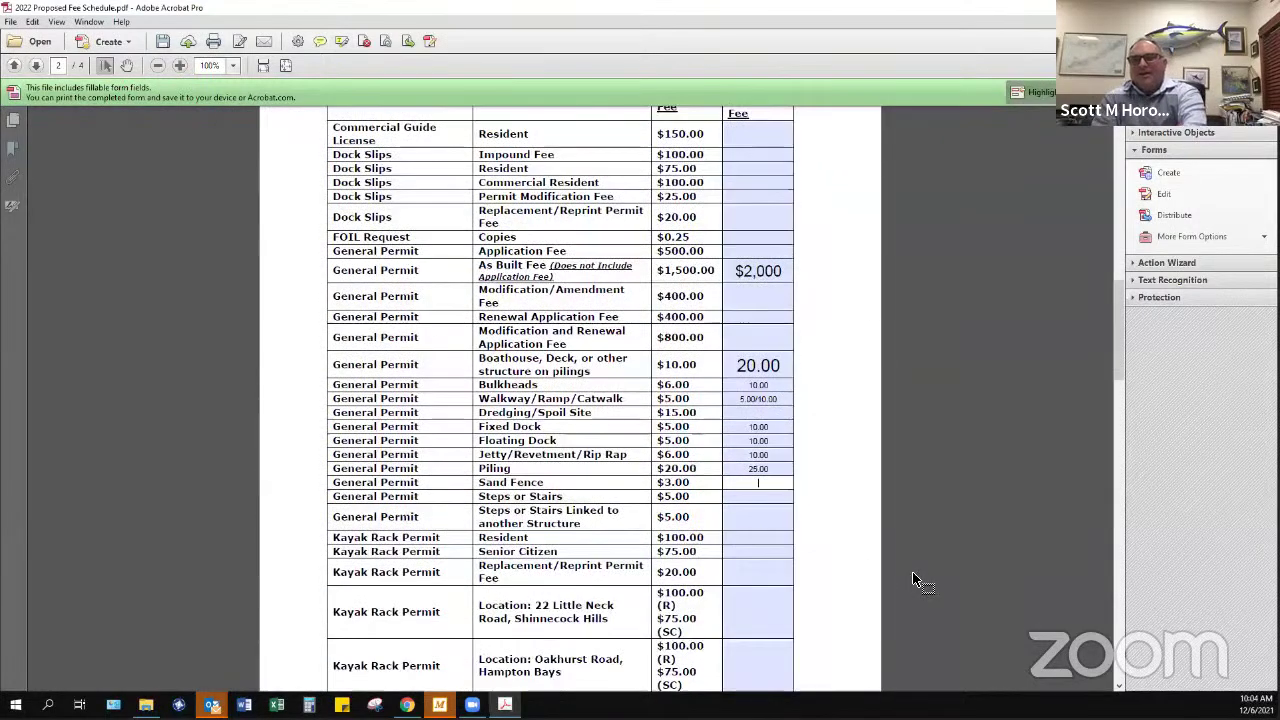
{"action": "left_click", "coordinate": [792, 450]}
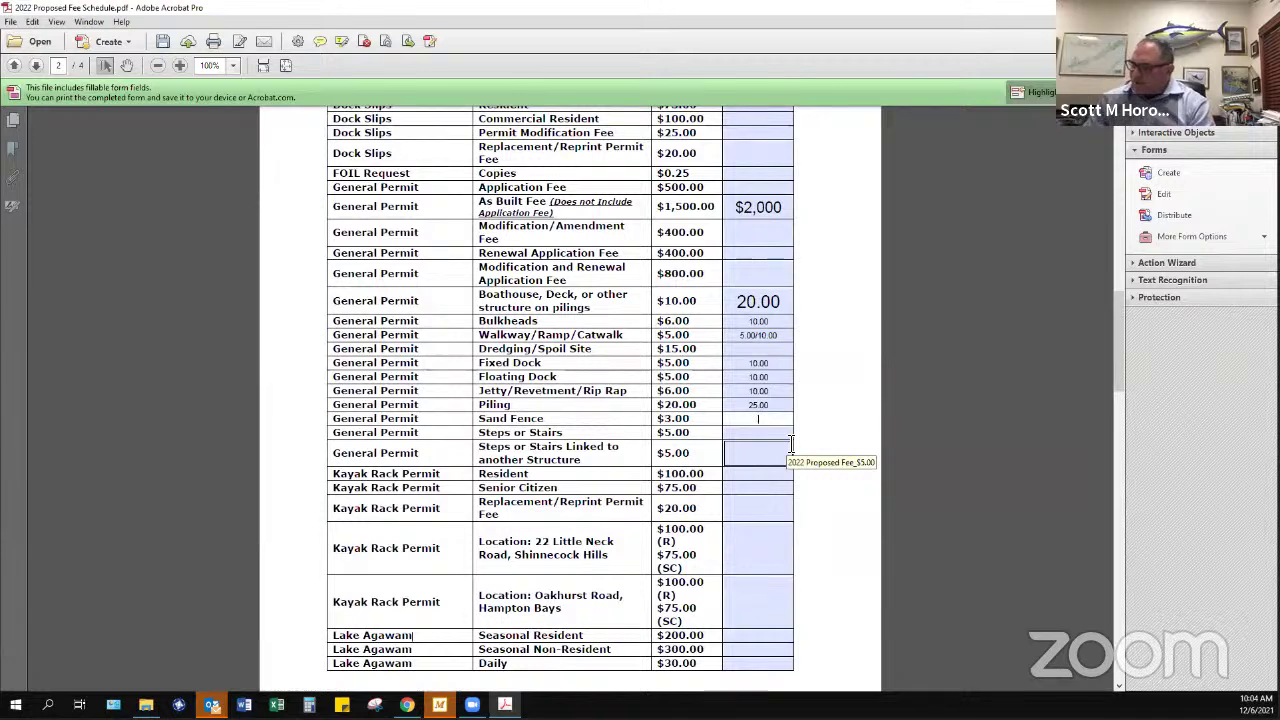
{"action": "type", "text": "5.00"}
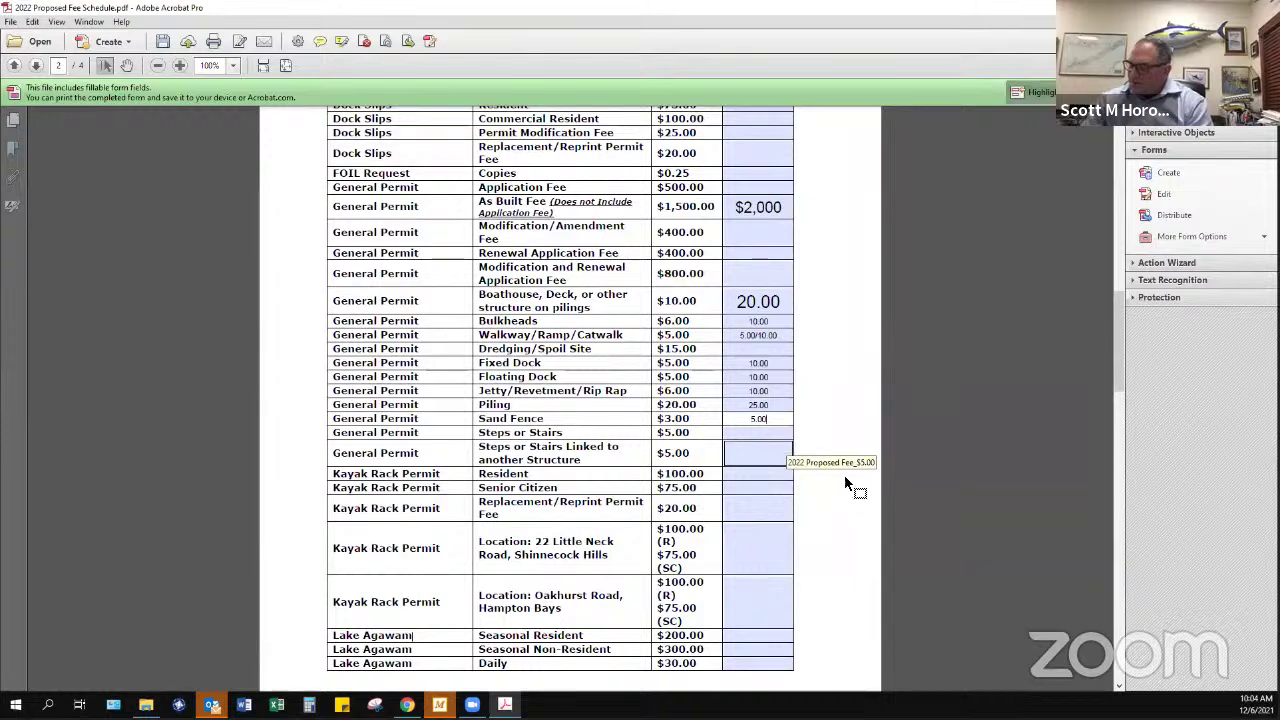
Enter 10.00 for both Steps or Stairs rows, including the linked-structure row
{"action": "left_click", "coordinate": [777, 436]}
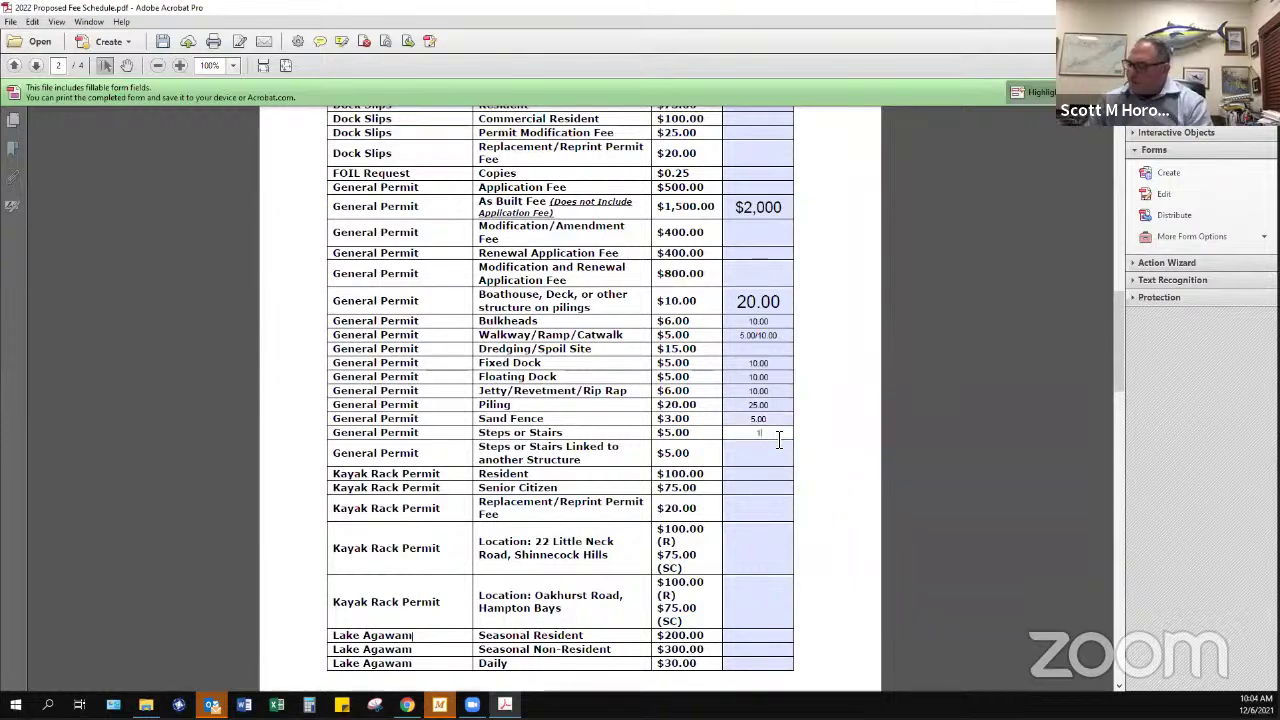
{"action": "type", "text": "10.00"}
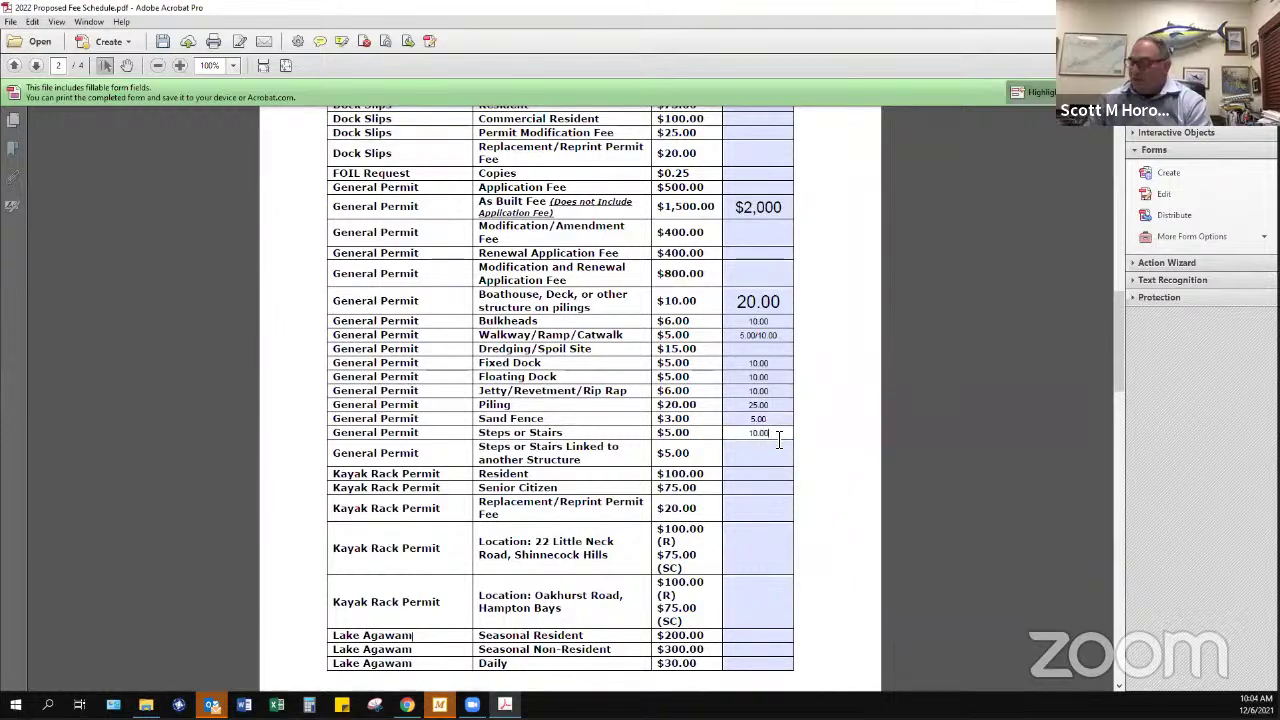
{"action": "left_click", "coordinate": [747, 452]}
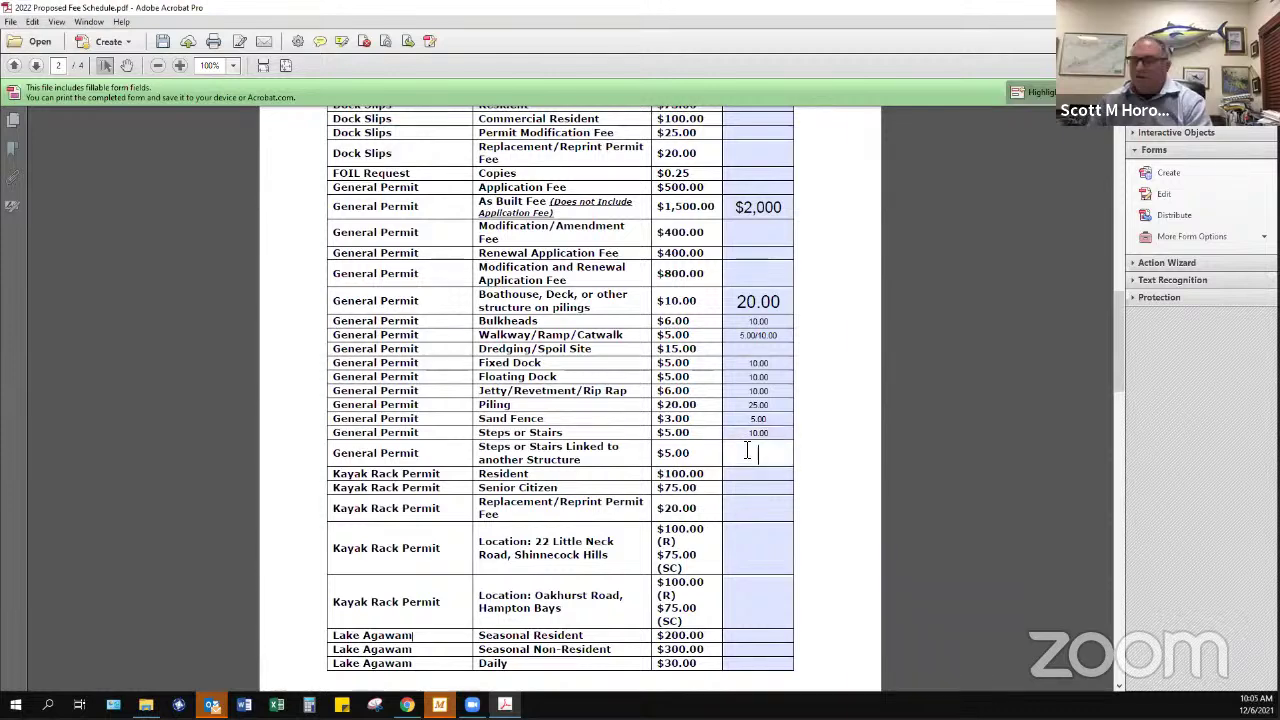
{"action": "type", "text": "10.00"}
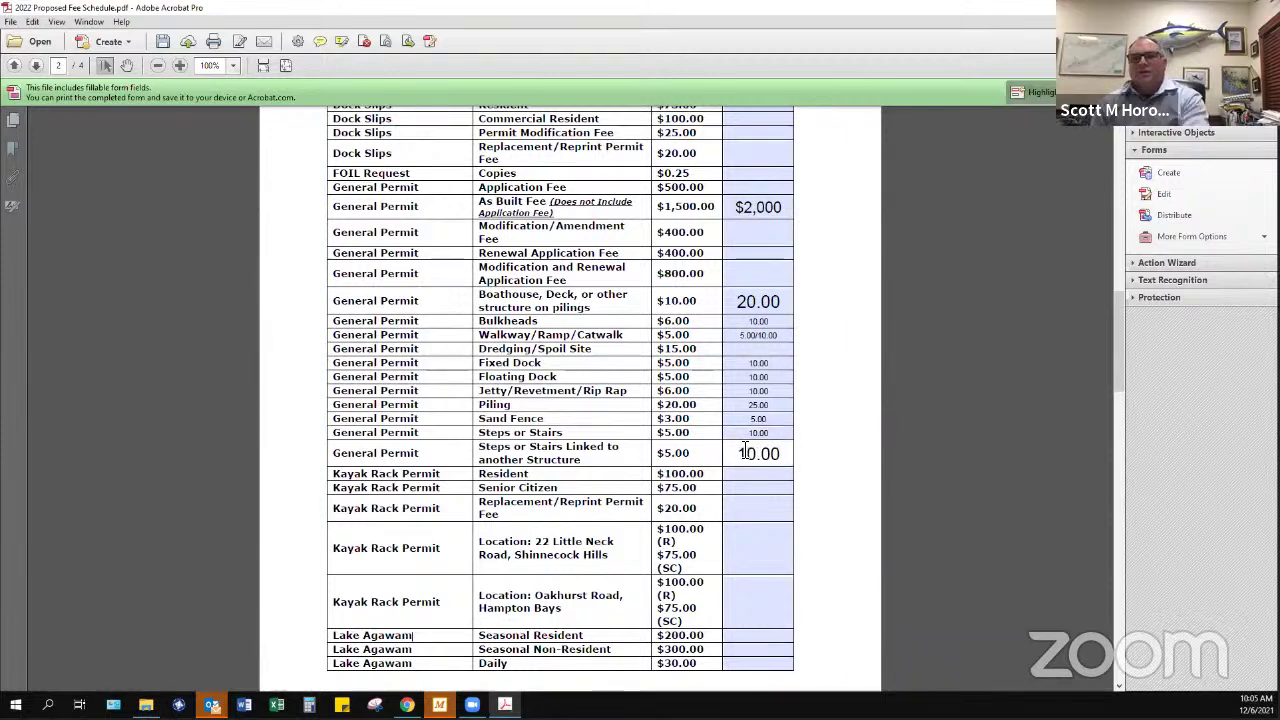
{"action": "left_click", "coordinate": [866, 472]}
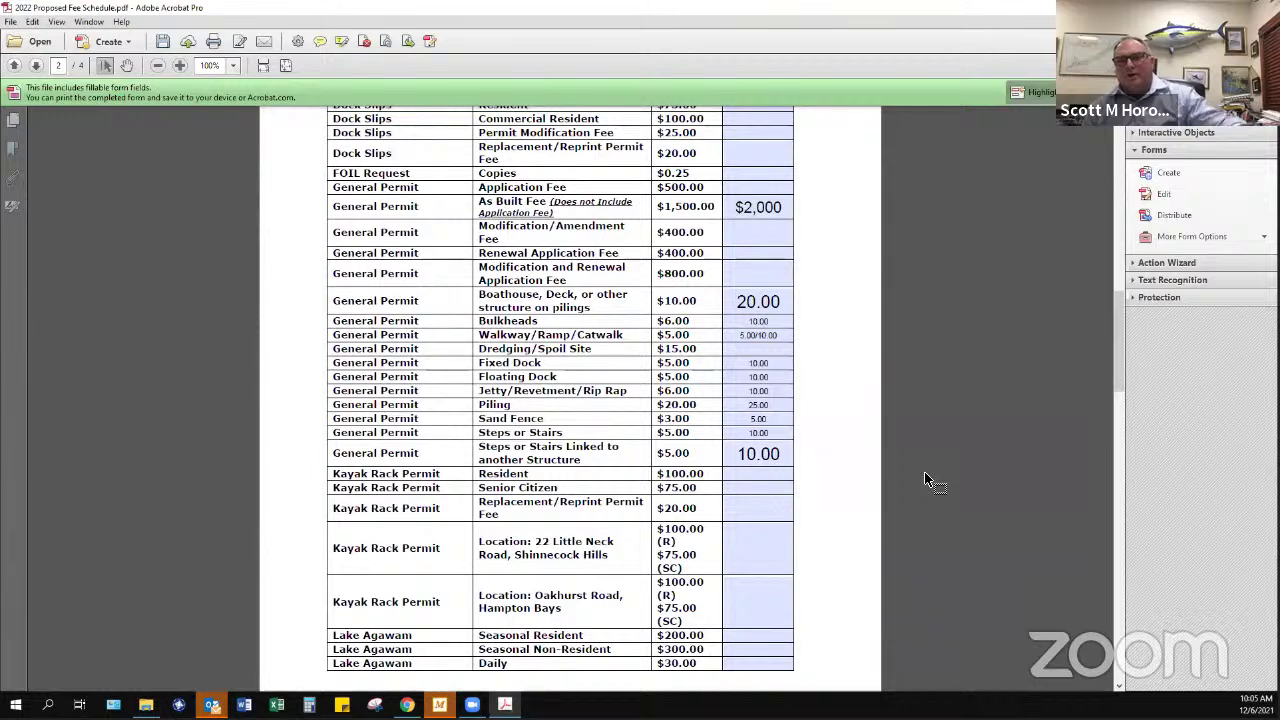
{"action": "left_click", "coordinate": [776, 337]}
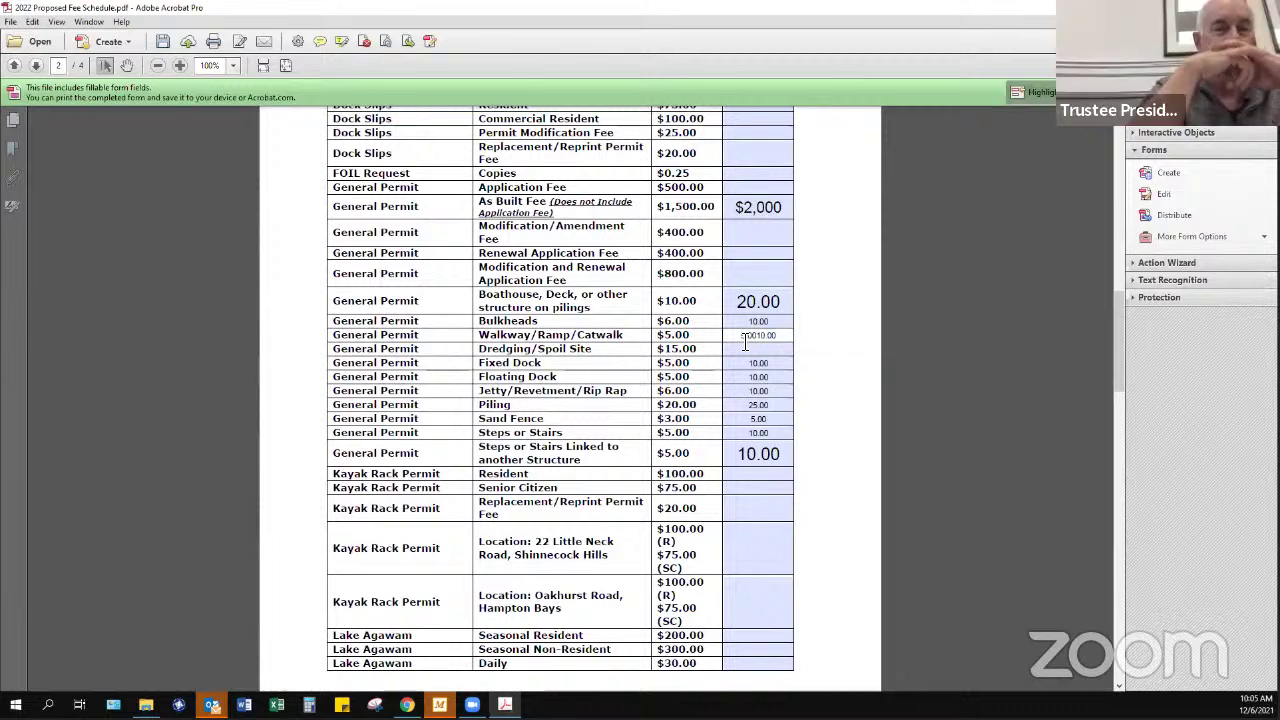
Relabel the Walkway/Ramp/Catwalk fee text as 'W: 5.00 / R&C: 10.00'
{"action": "type", "text": "Walkway:"}
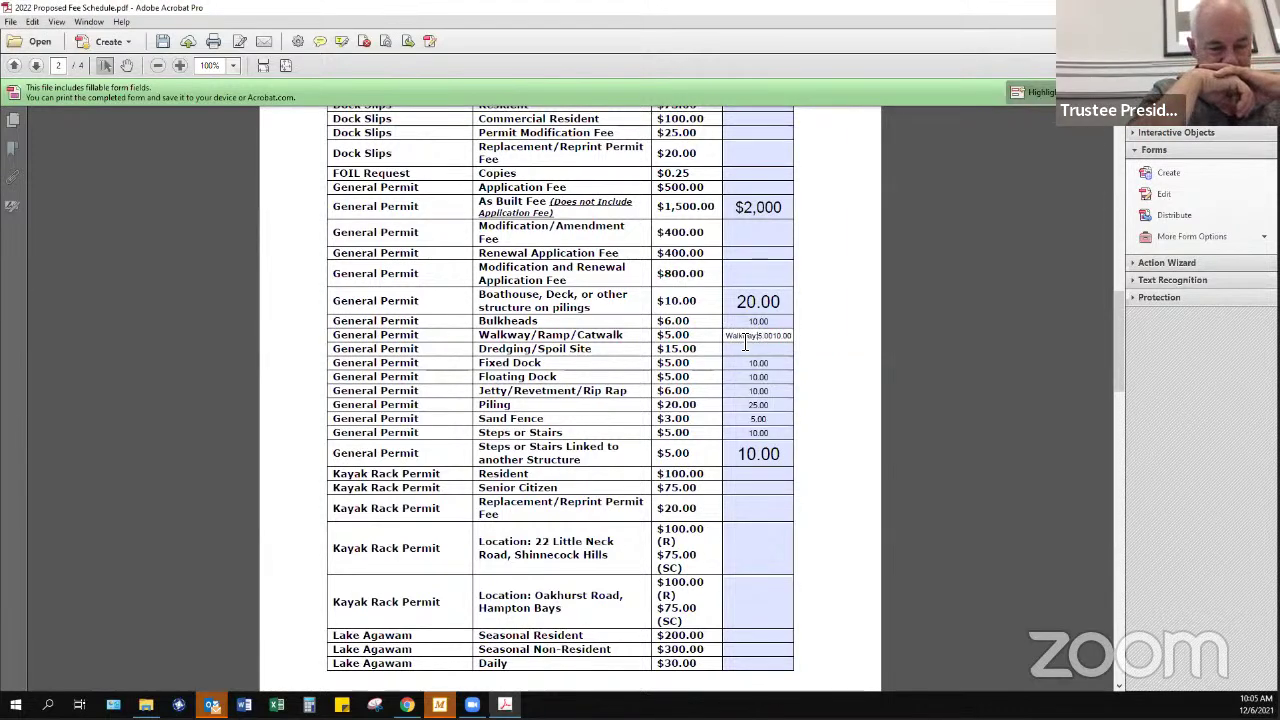
{"action": "left_click", "coordinate": [790, 350]}
{"action": "left_click", "coordinate": [779, 340]}
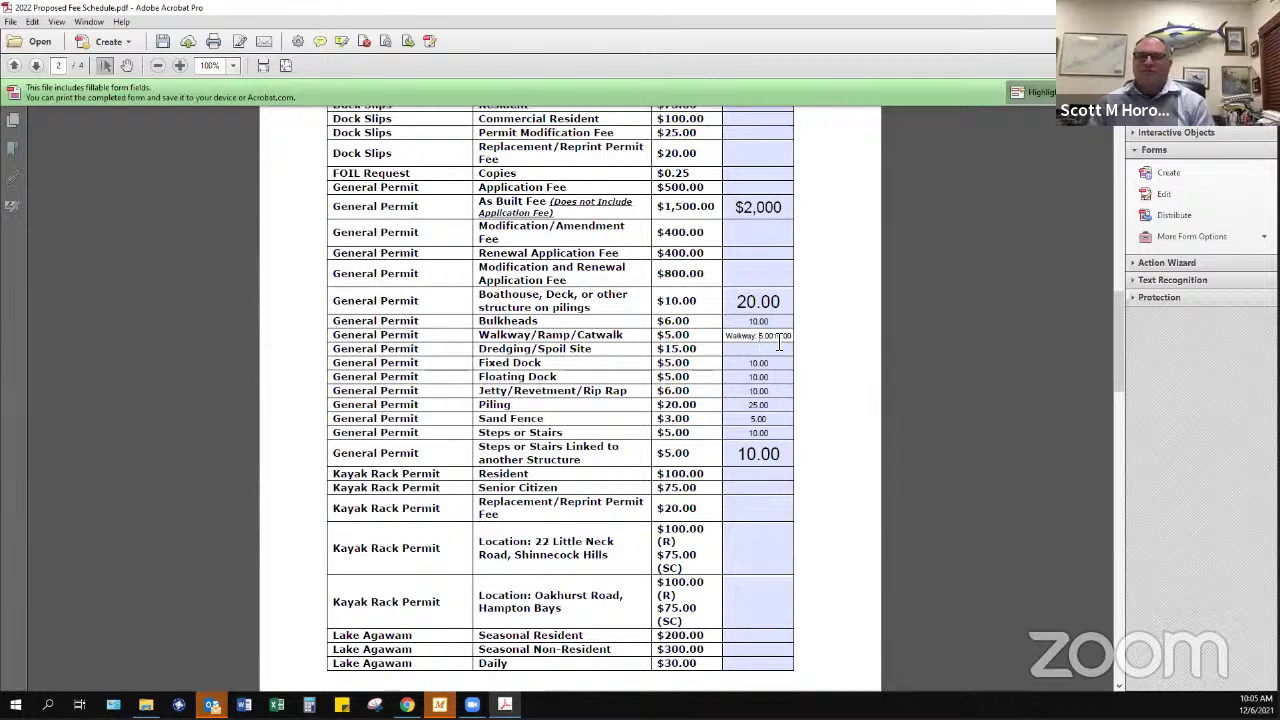
{"action": "type", "text": "/"}
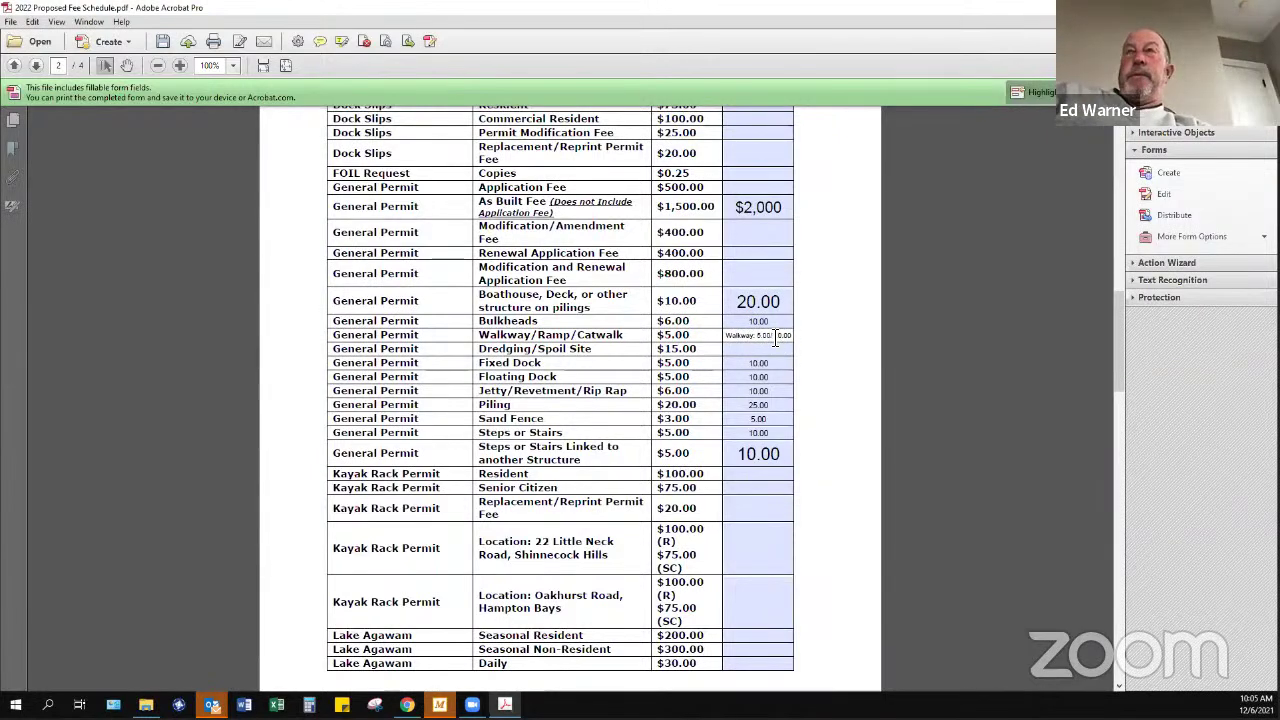
{"action": "left_click", "coordinate": [786, 349]}
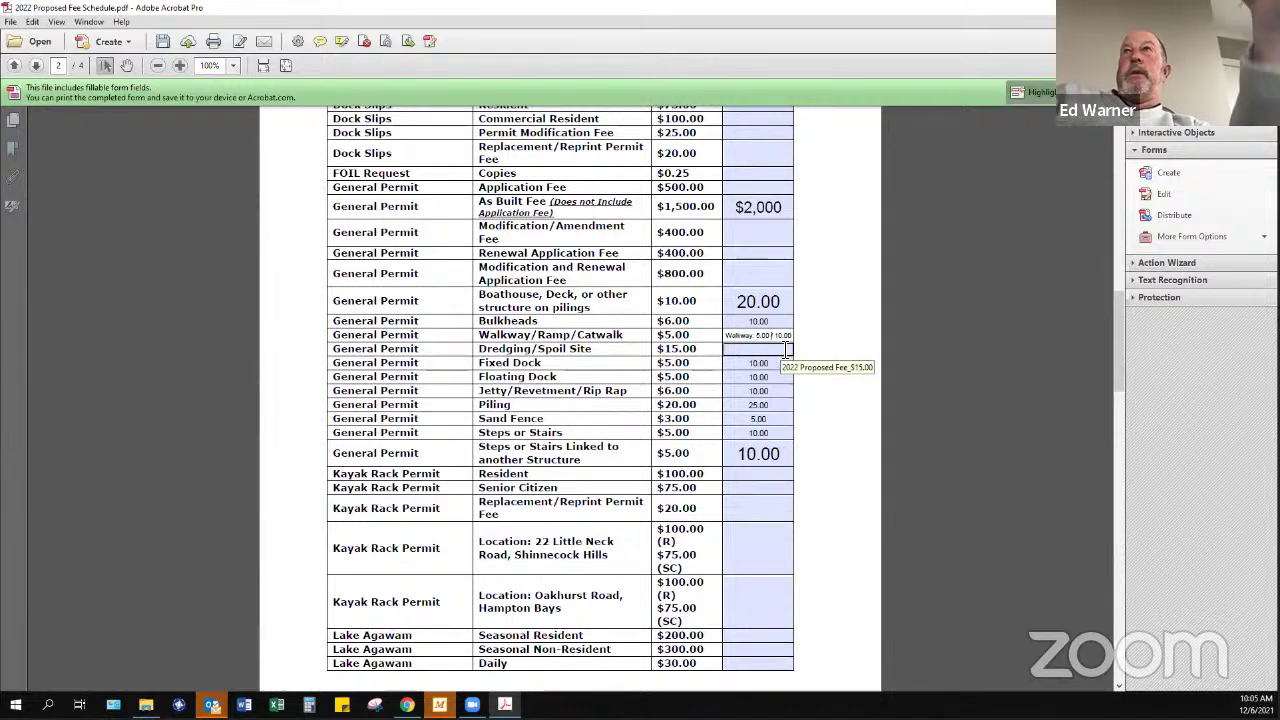
{"action": "left_click", "coordinate": [764, 341]}
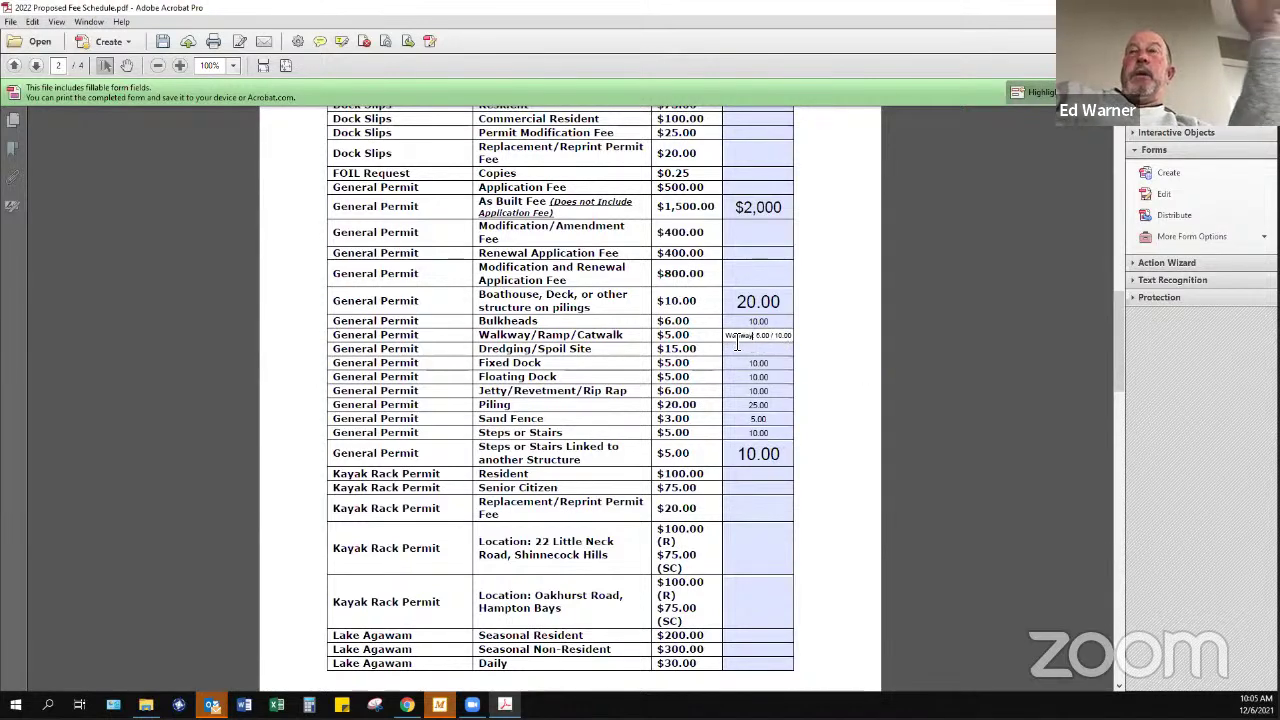
{"action": "key", "text": "Tab"}
{"action": "left_click", "coordinate": [781, 336]}
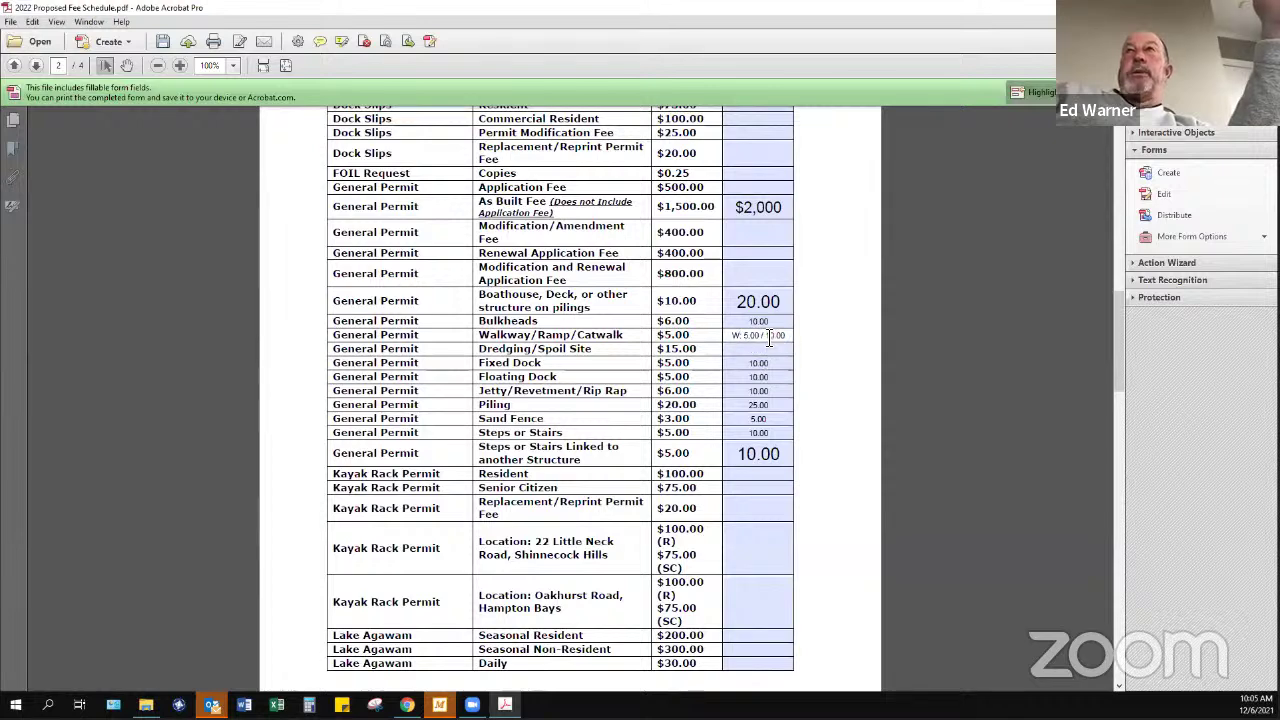
{"action": "type", "text": "R"}
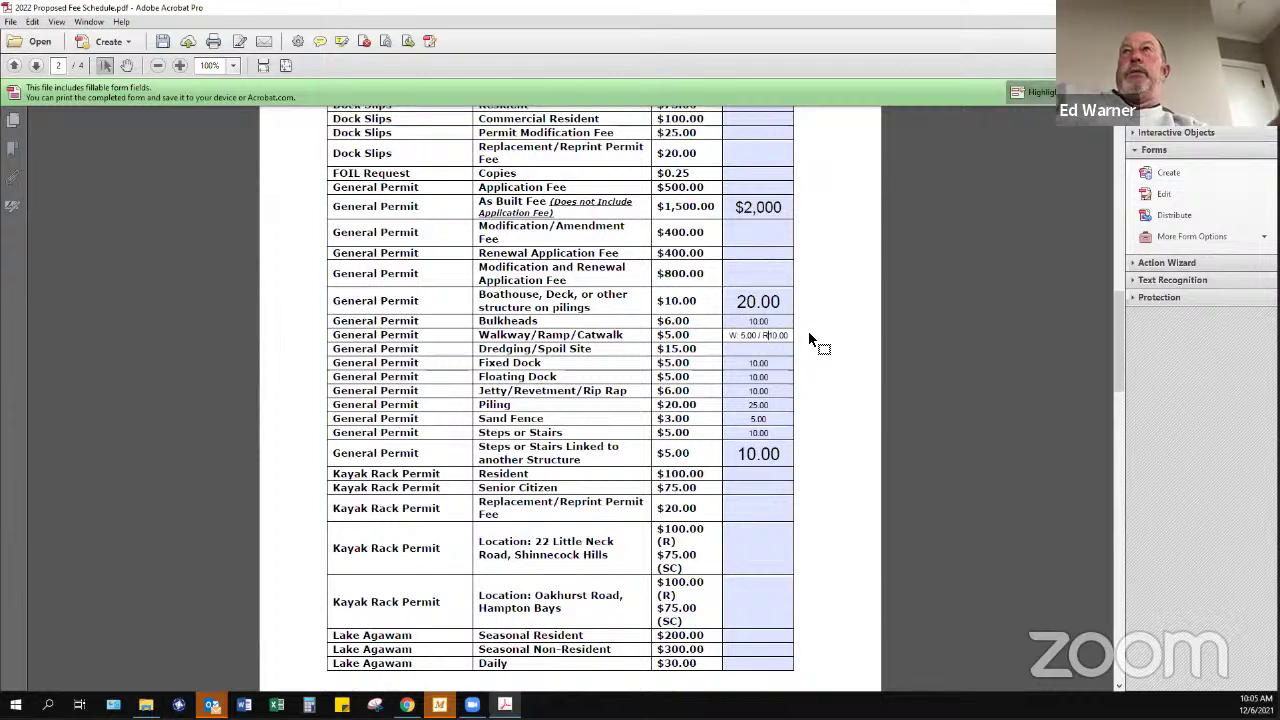
{"action": "type", "text": "&C"}
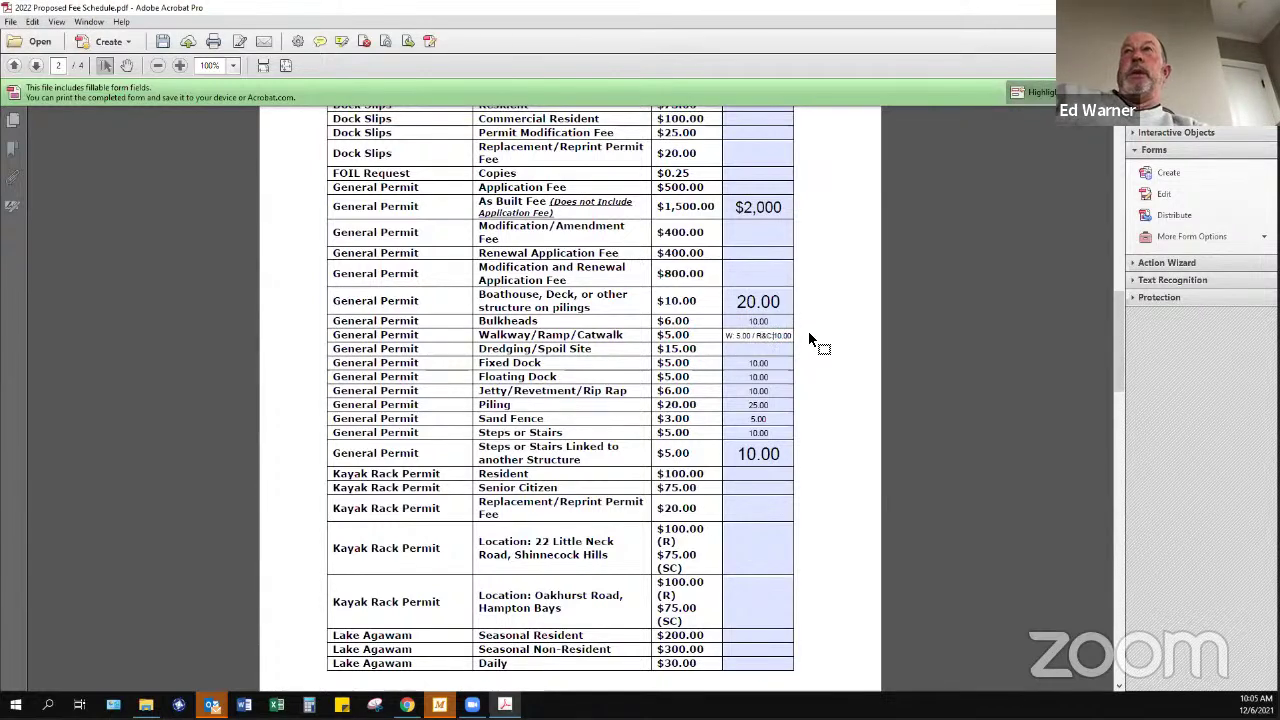
{"action": "type", "text": ":"}
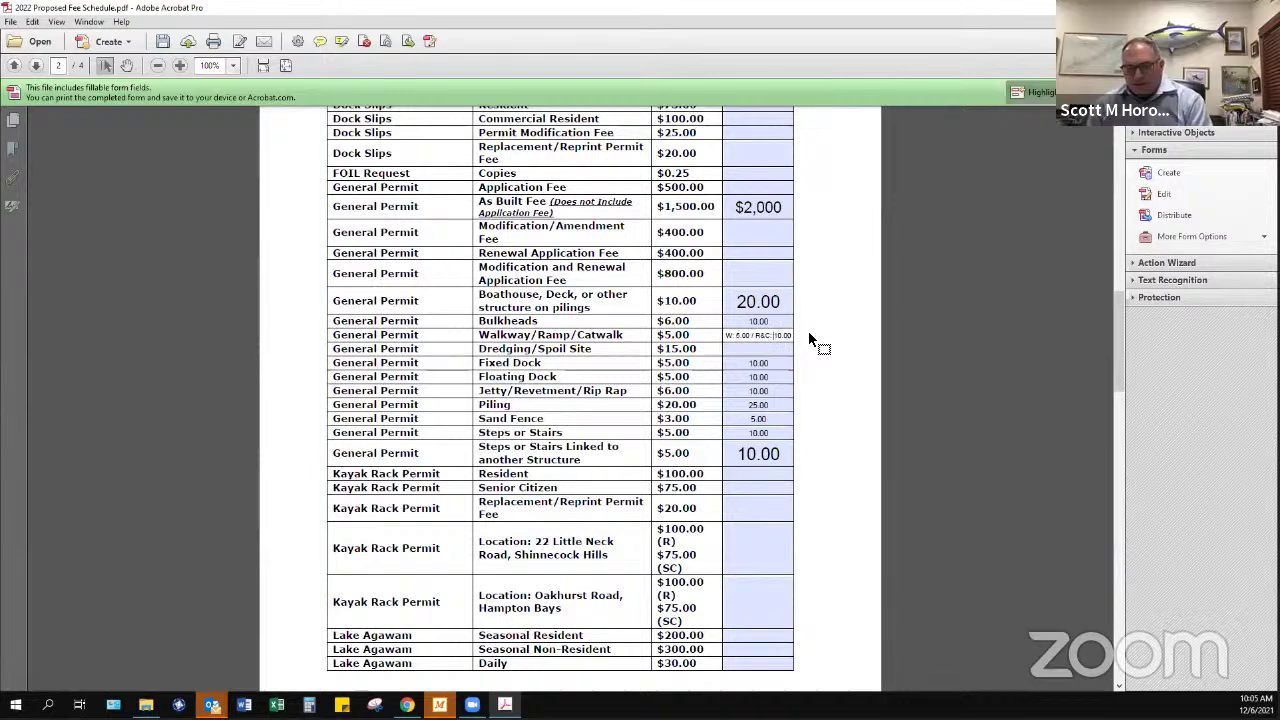
{"action": "left_click", "coordinate": [772, 350]}
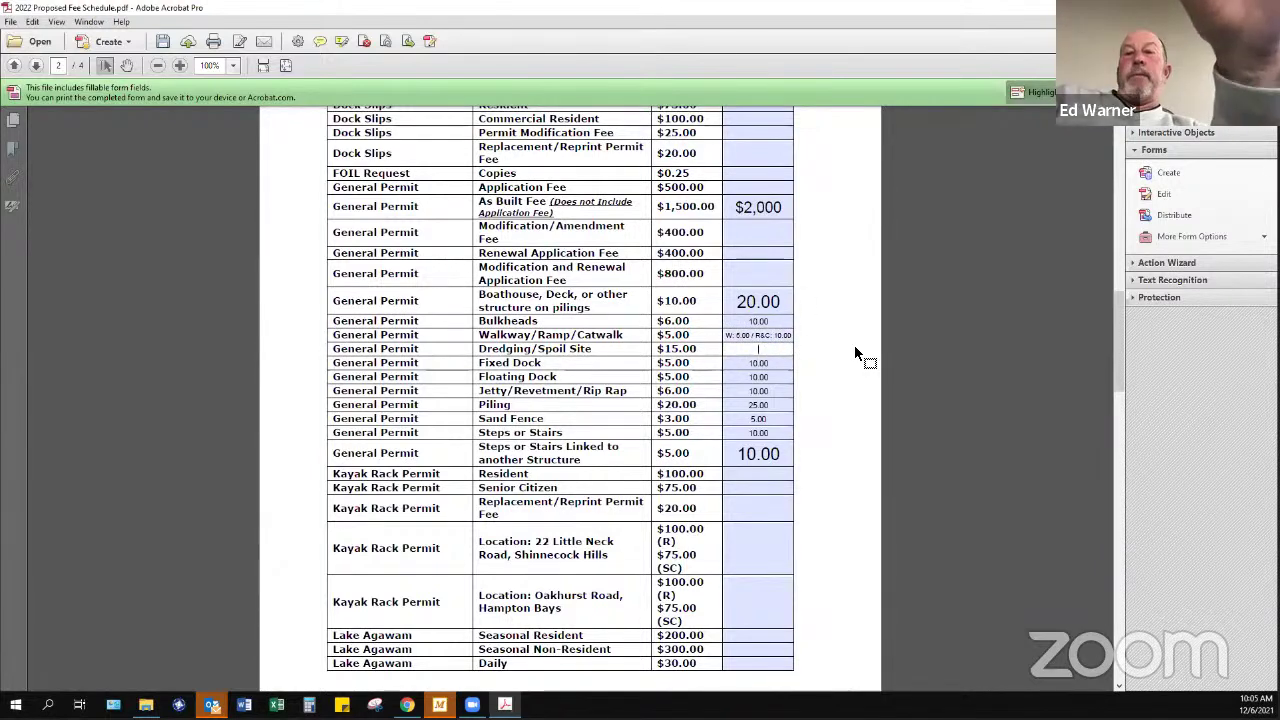
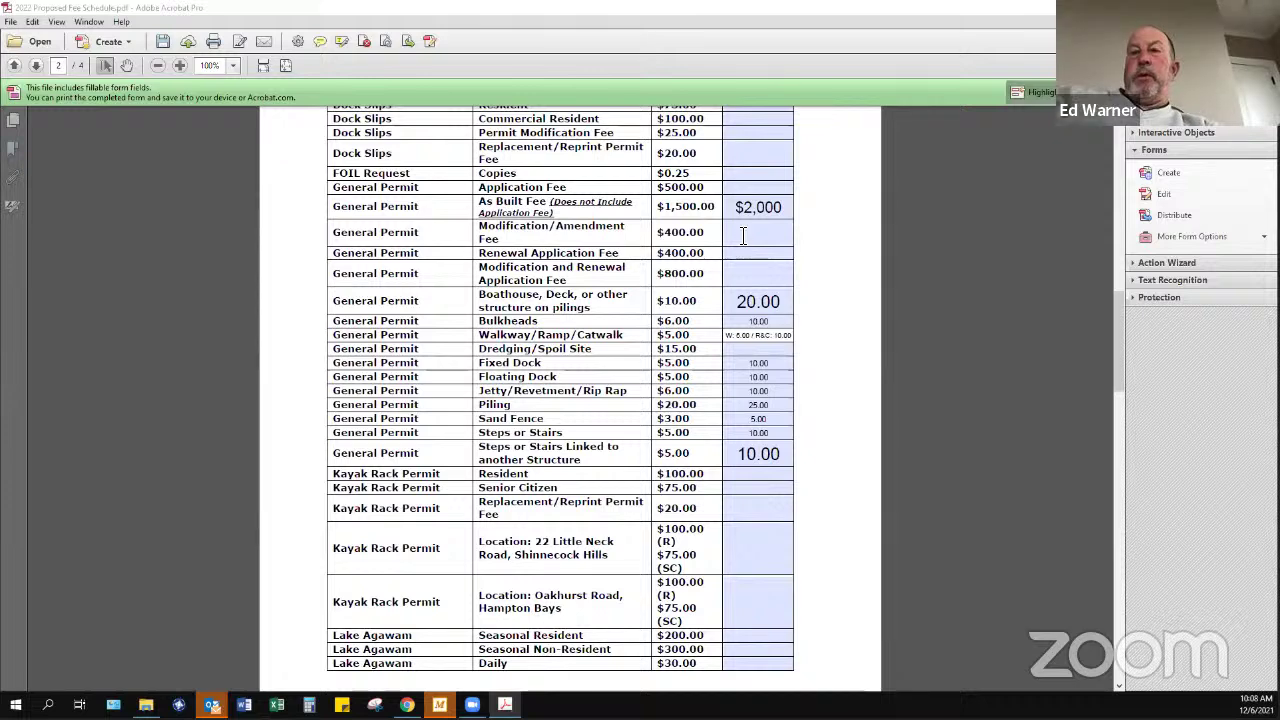
Activate the fee schedule window and check the Dredging/Spoil Site and Fixed Dock proposed fee fields
{"action": "left_click", "coordinate": [759, 345]}
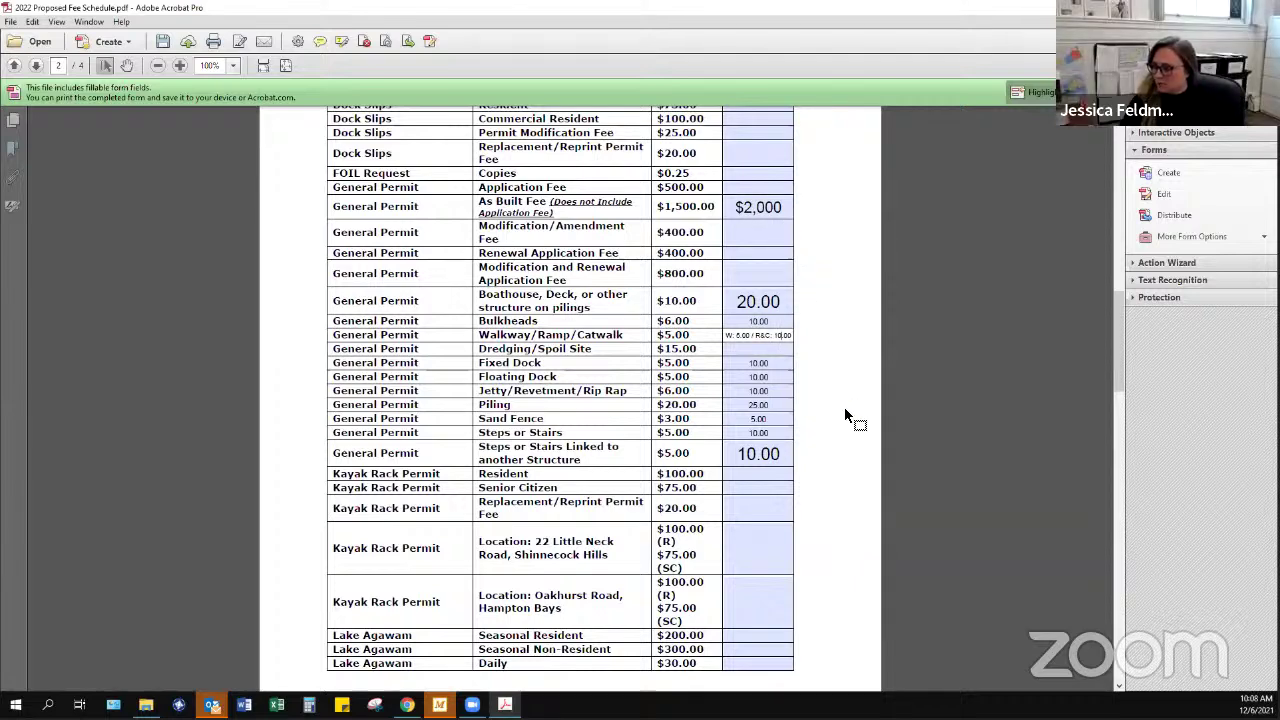
{"action": "scroll", "coordinate": [845, 415], "scroll_direction": "down", "scroll_amount": 2}
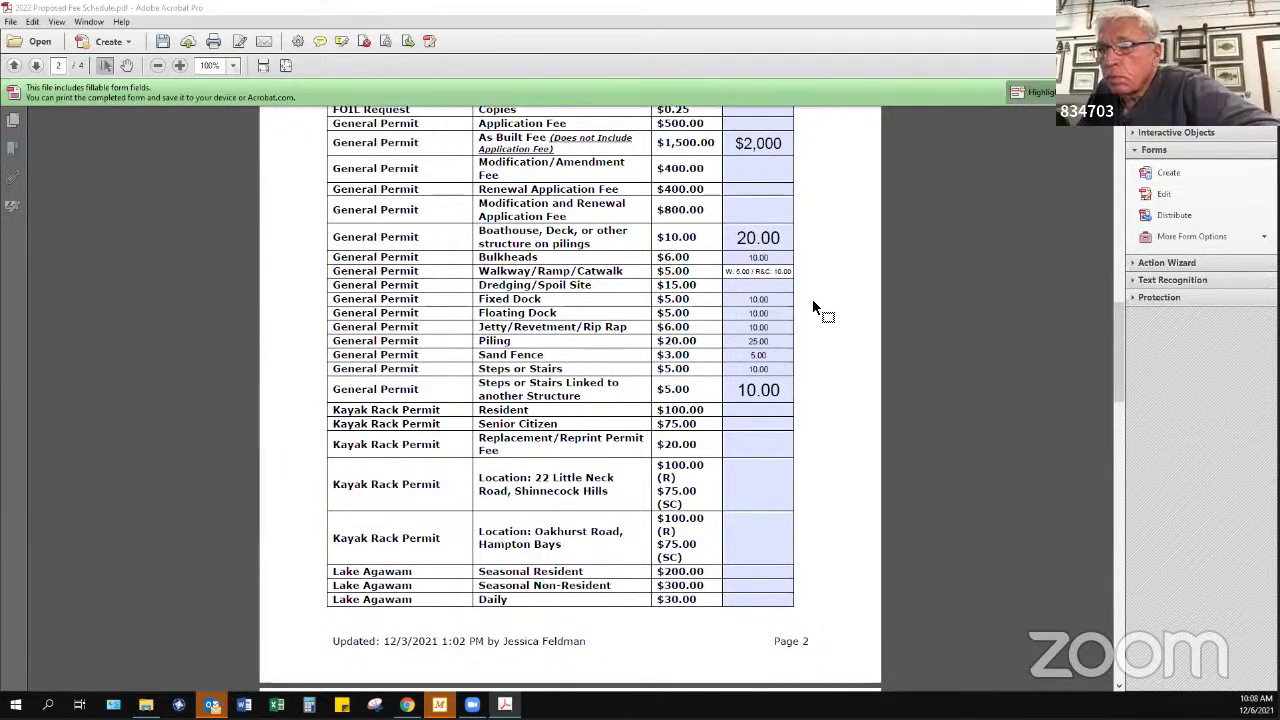
{"action": "left_click", "coordinate": [789, 288]}
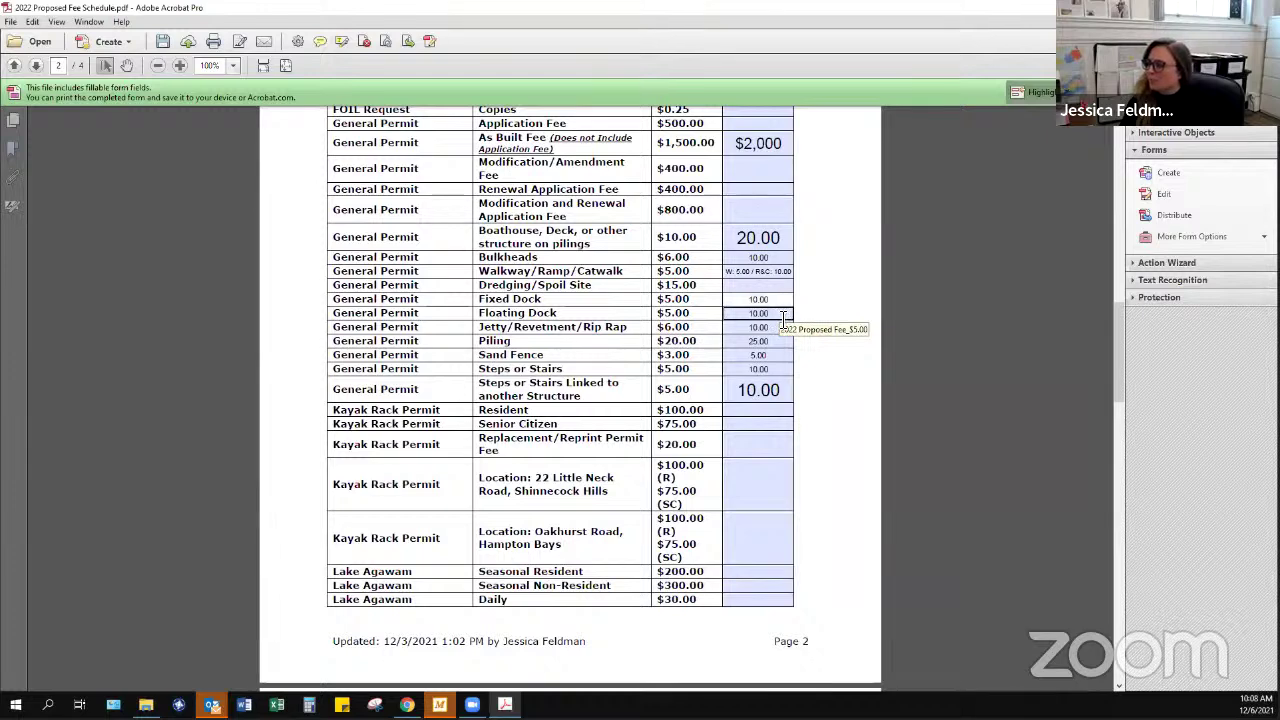
{"action": "left_click", "coordinate": [820, 385]}
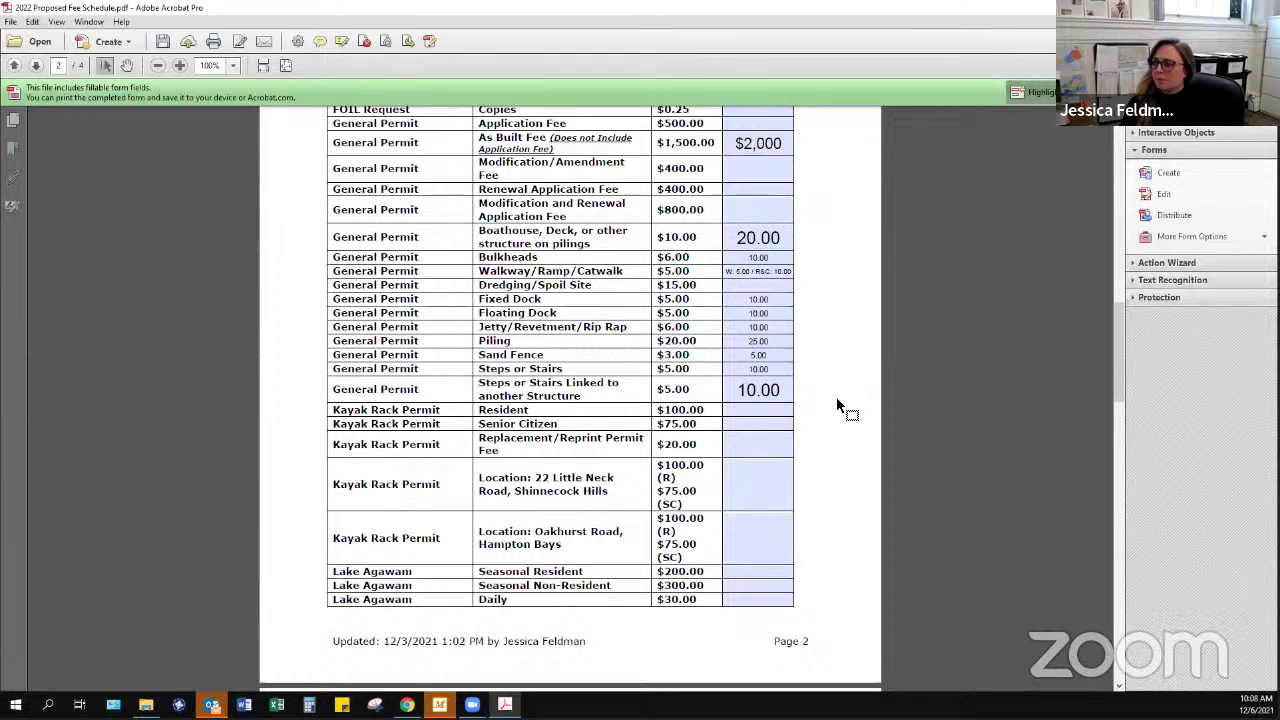
Check the Jetty/Revetment/Rip Rap, Piling and Steps or Stairs proposed fee fields on page 2
{"action": "scroll", "coordinate": [836, 397], "scroll_direction": "down", "scroll_amount": 2}
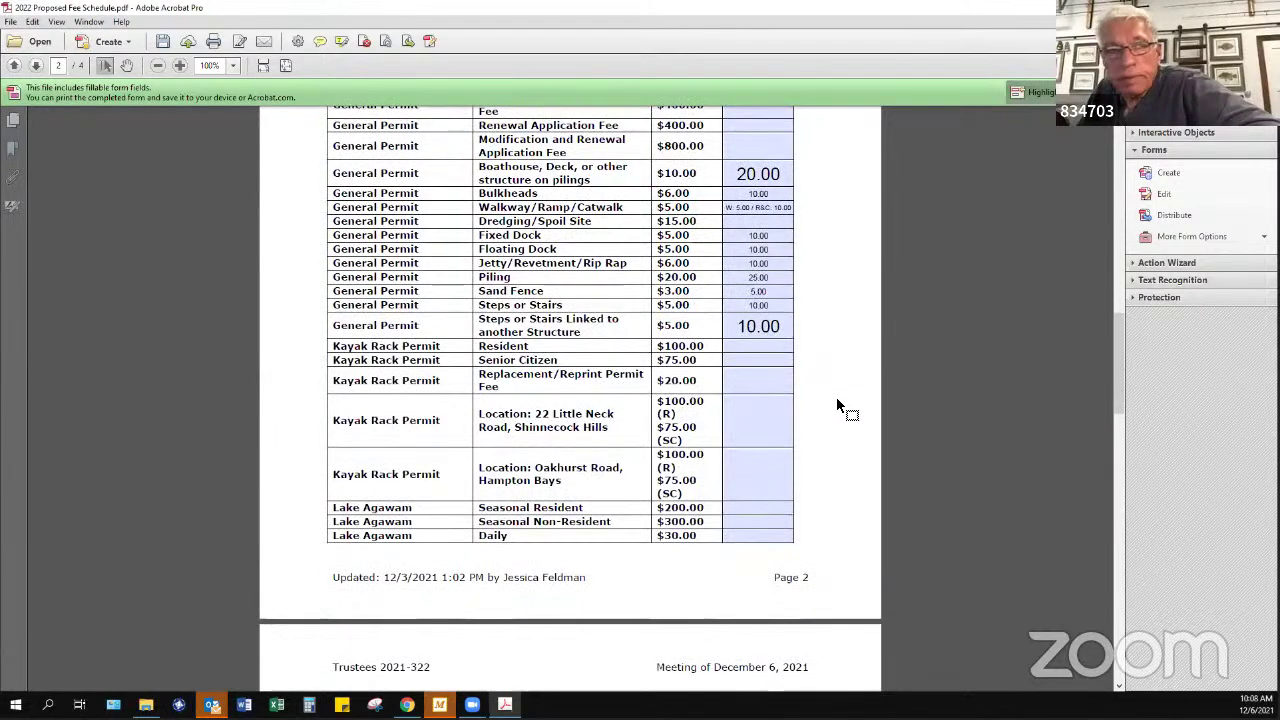
{"action": "scroll", "coordinate": [837, 400], "scroll_direction": "up", "scroll_amount": 2}
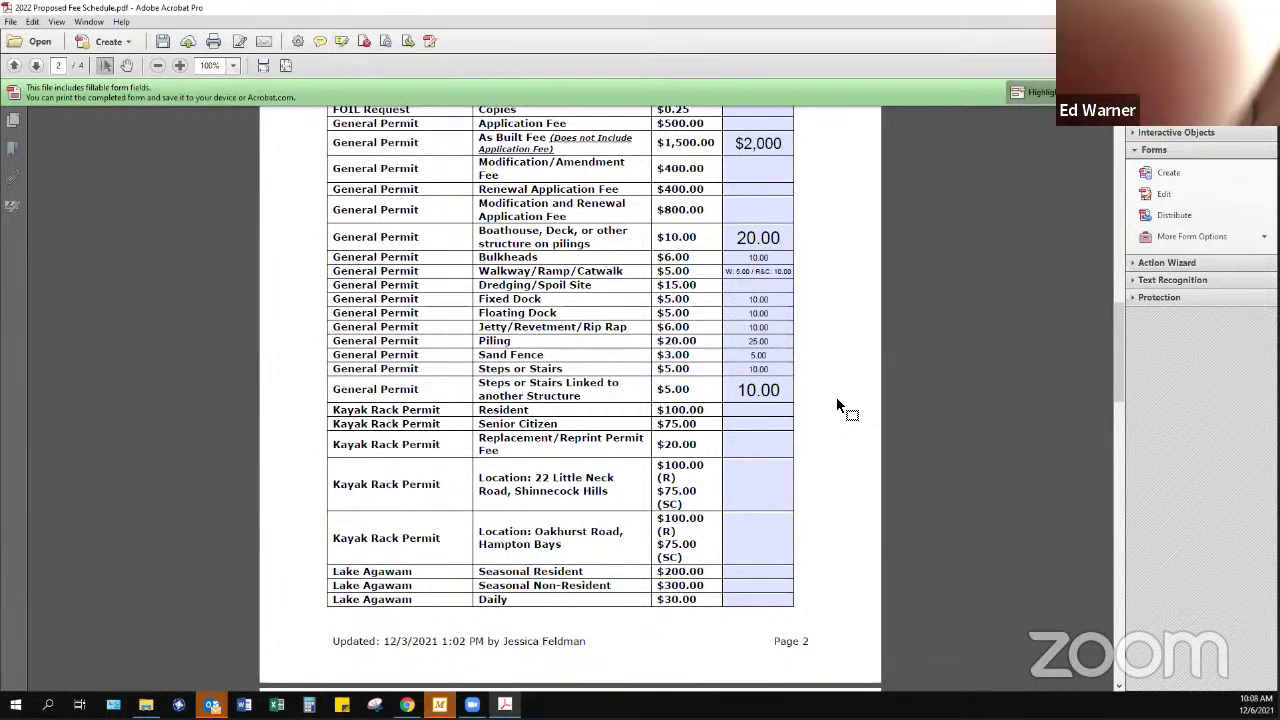
{"action": "scroll", "coordinate": [836, 399], "scroll_direction": "down", "scroll_amount": 1}
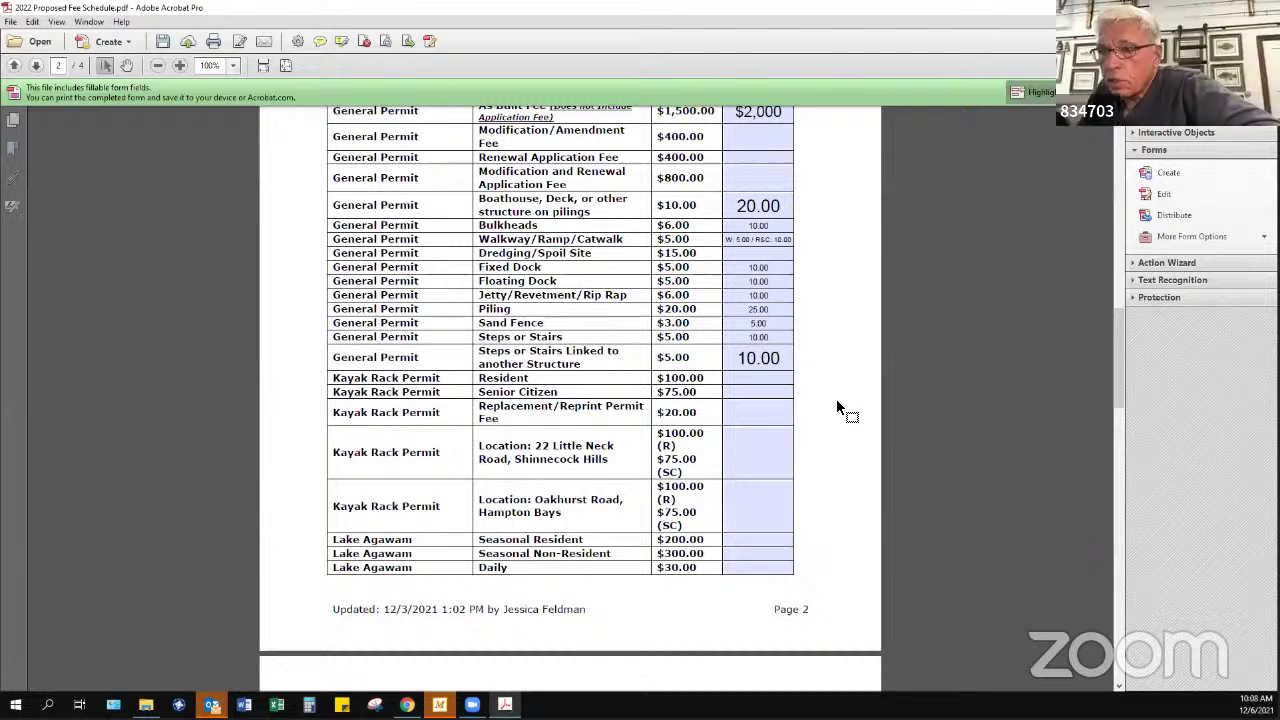
{"action": "scroll", "coordinate": [836, 399], "scroll_direction": "down", "scroll_amount": 1}
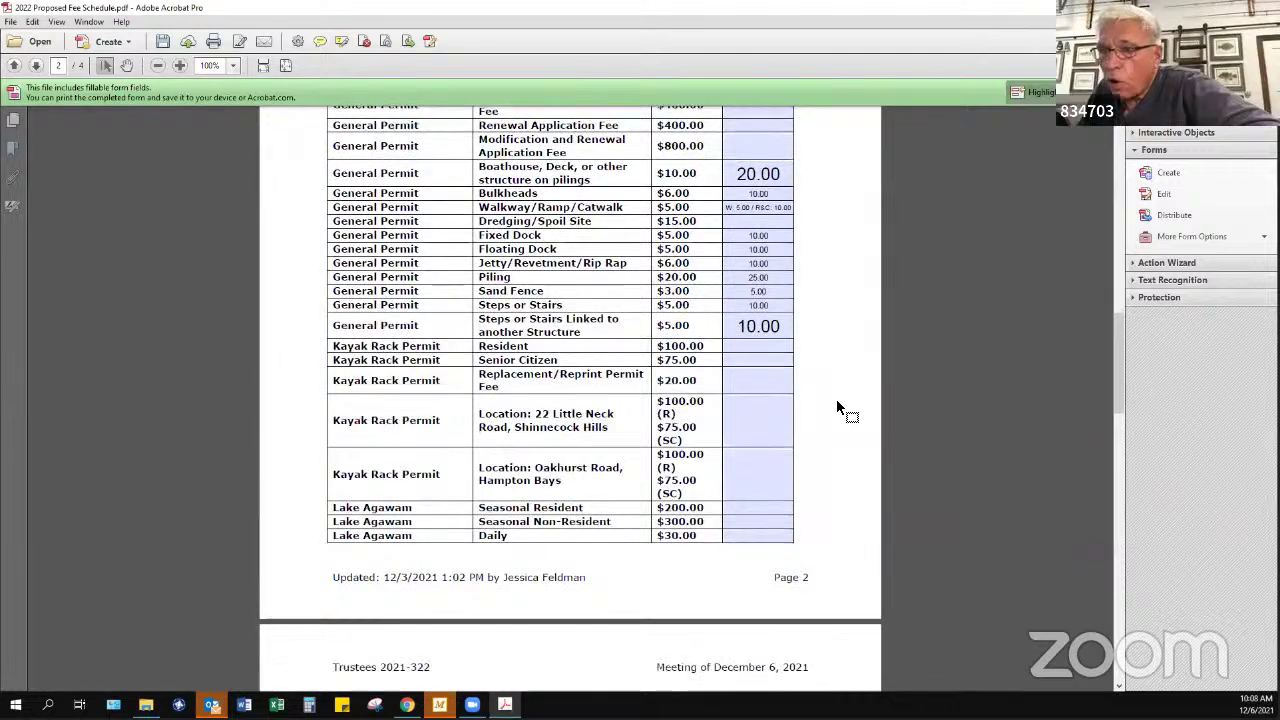
{"action": "left_click", "coordinate": [773, 265]}
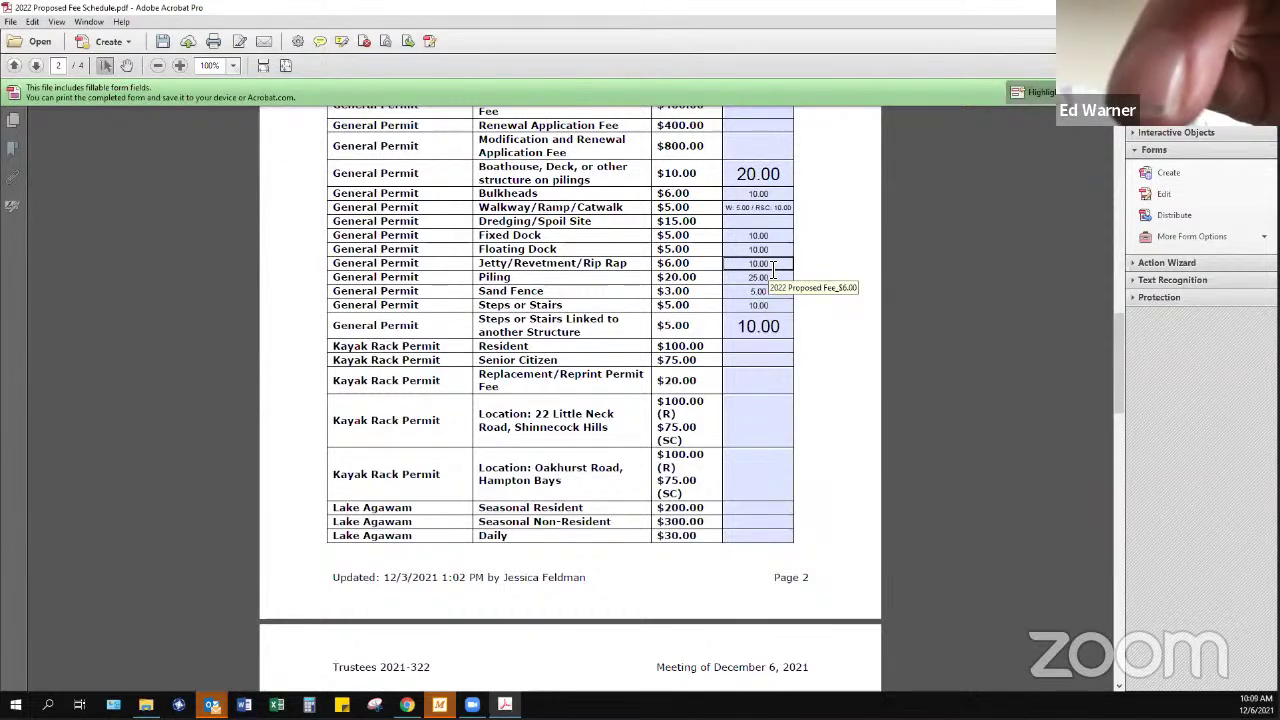
{"action": "left_click", "coordinate": [779, 278]}
{"action": "left_click", "coordinate": [789, 305]}
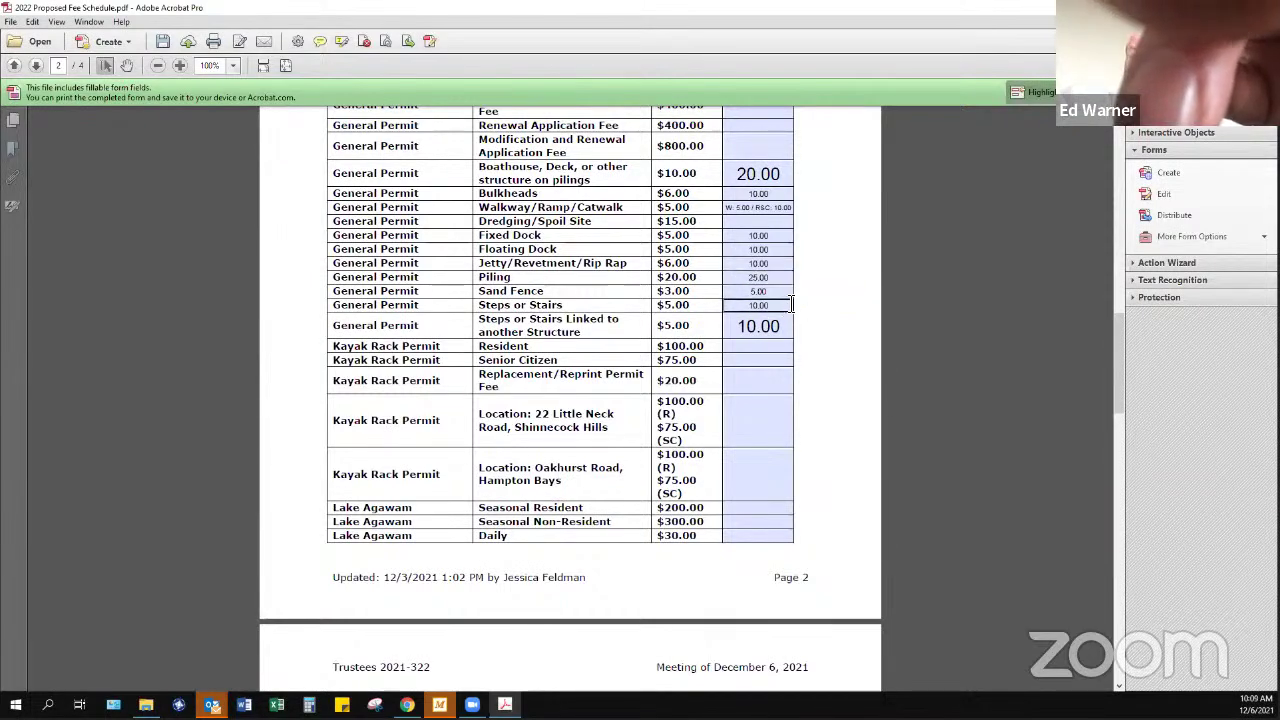
{"action": "left_click", "coordinate": [844, 337]}
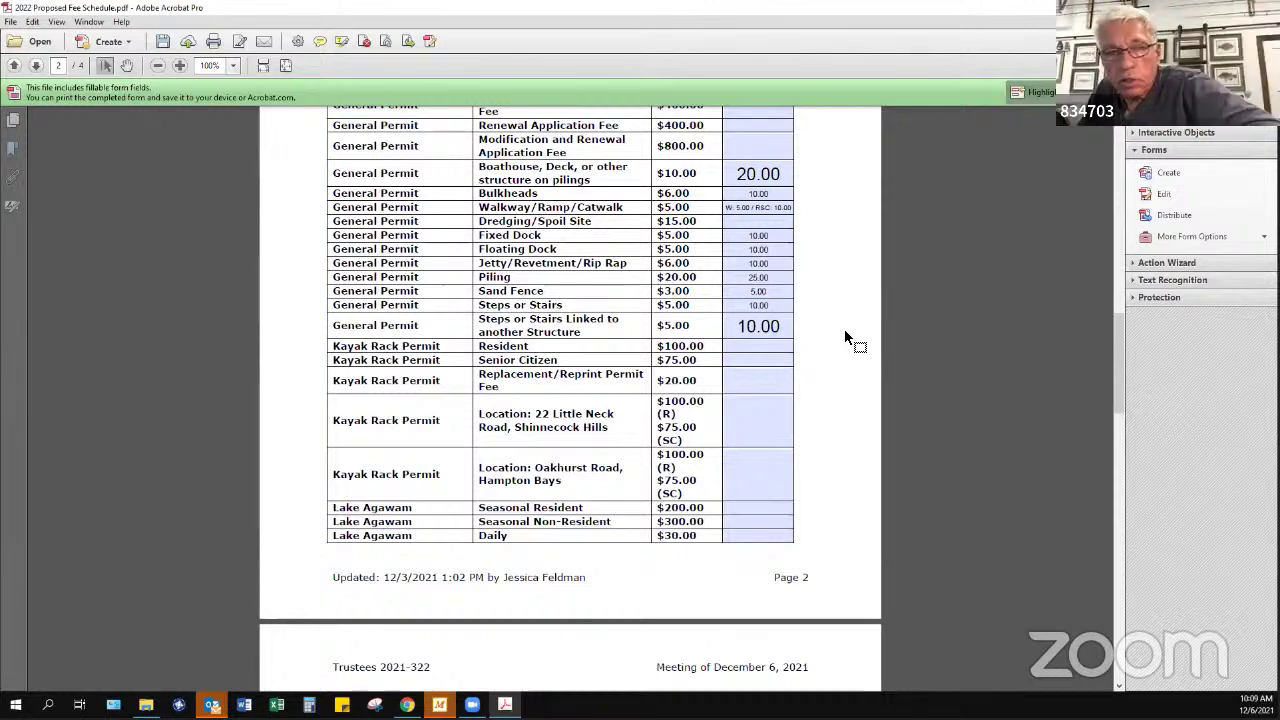
Recheck the Piling, Steps or Stairs and Steps or Stairs Linked proposed fee fields
{"action": "left_click", "coordinate": [790, 278]}
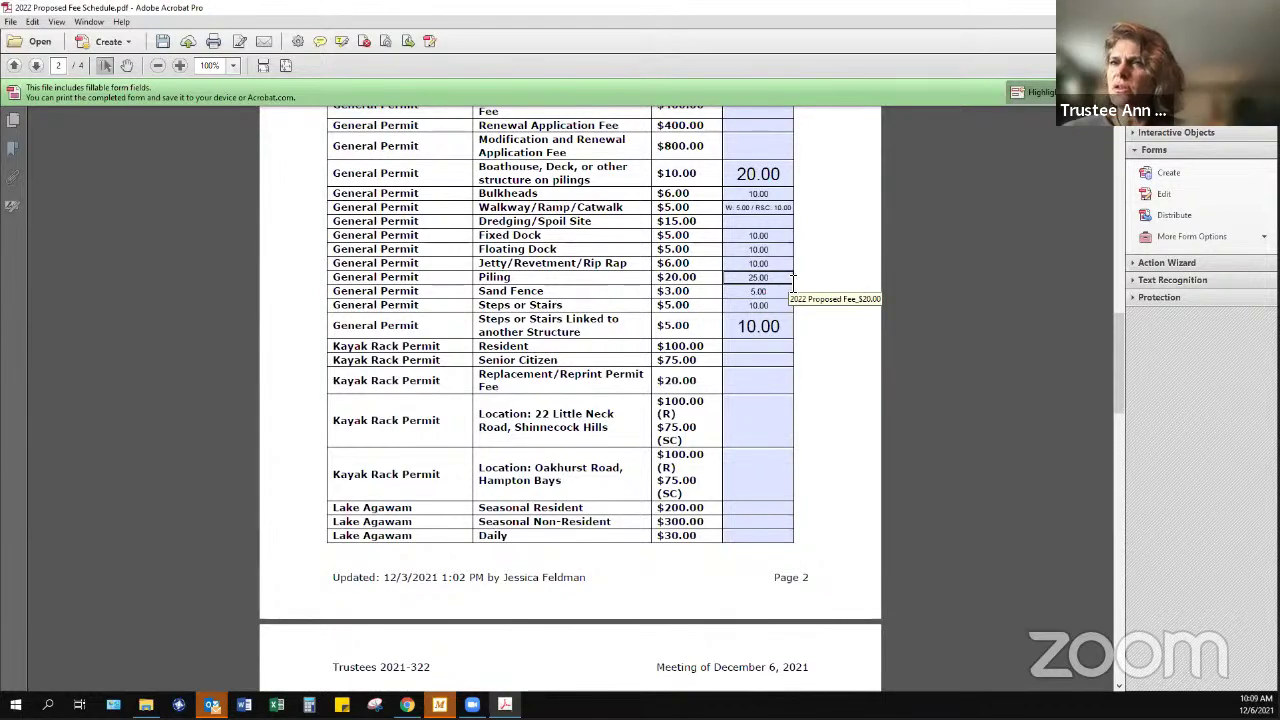
{"action": "left_click", "coordinate": [791, 291]}
{"action": "left_click", "coordinate": [792, 305]}
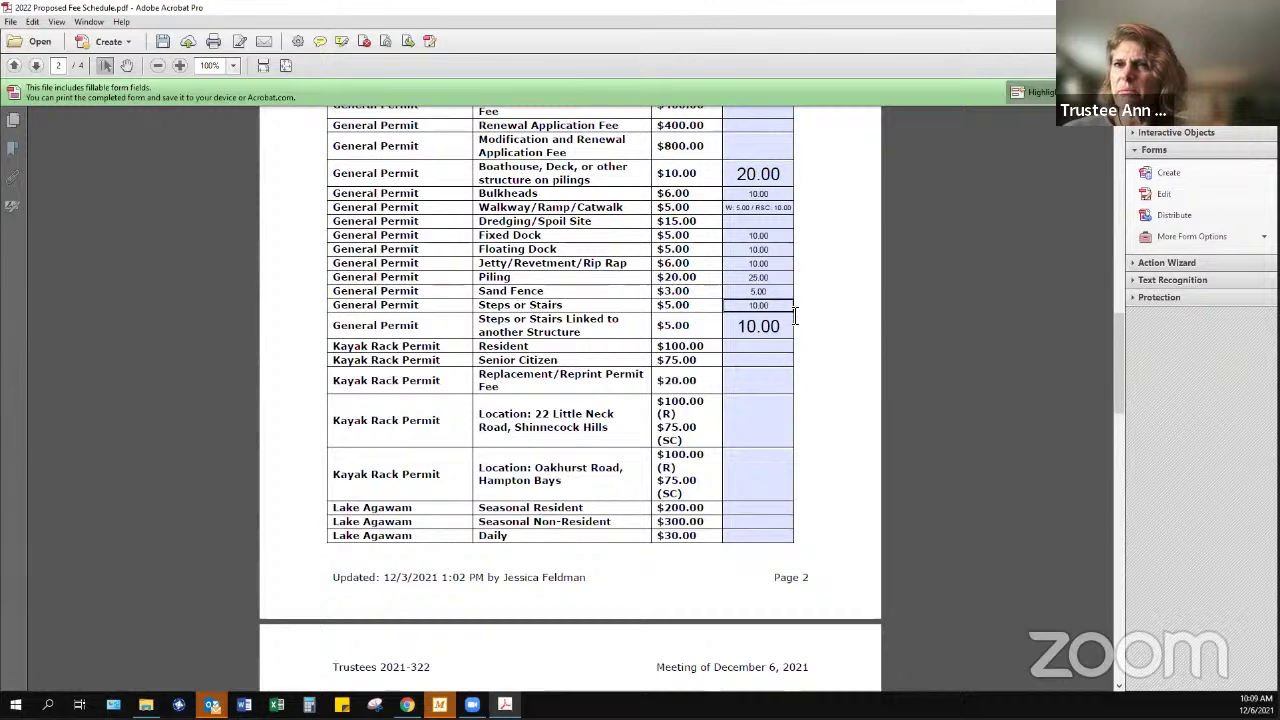
{"action": "left_click", "coordinate": [794, 317]}
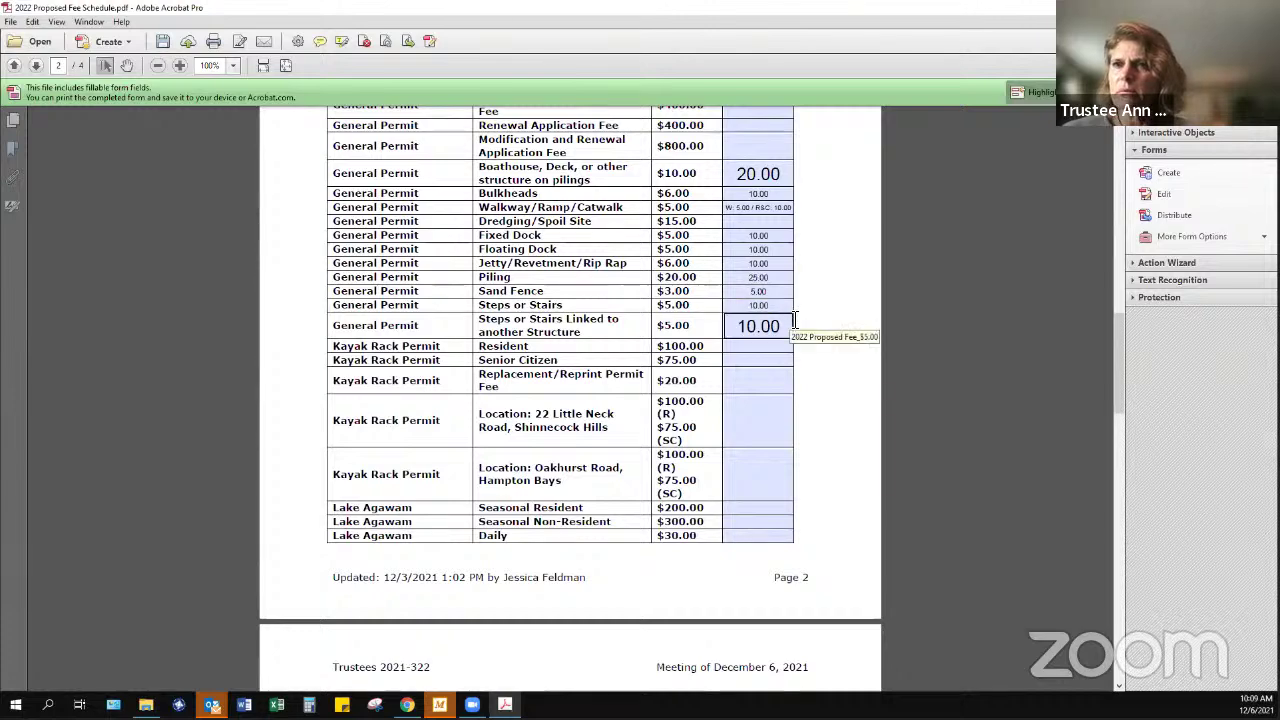
{"action": "left_click", "coordinate": [805, 256]}
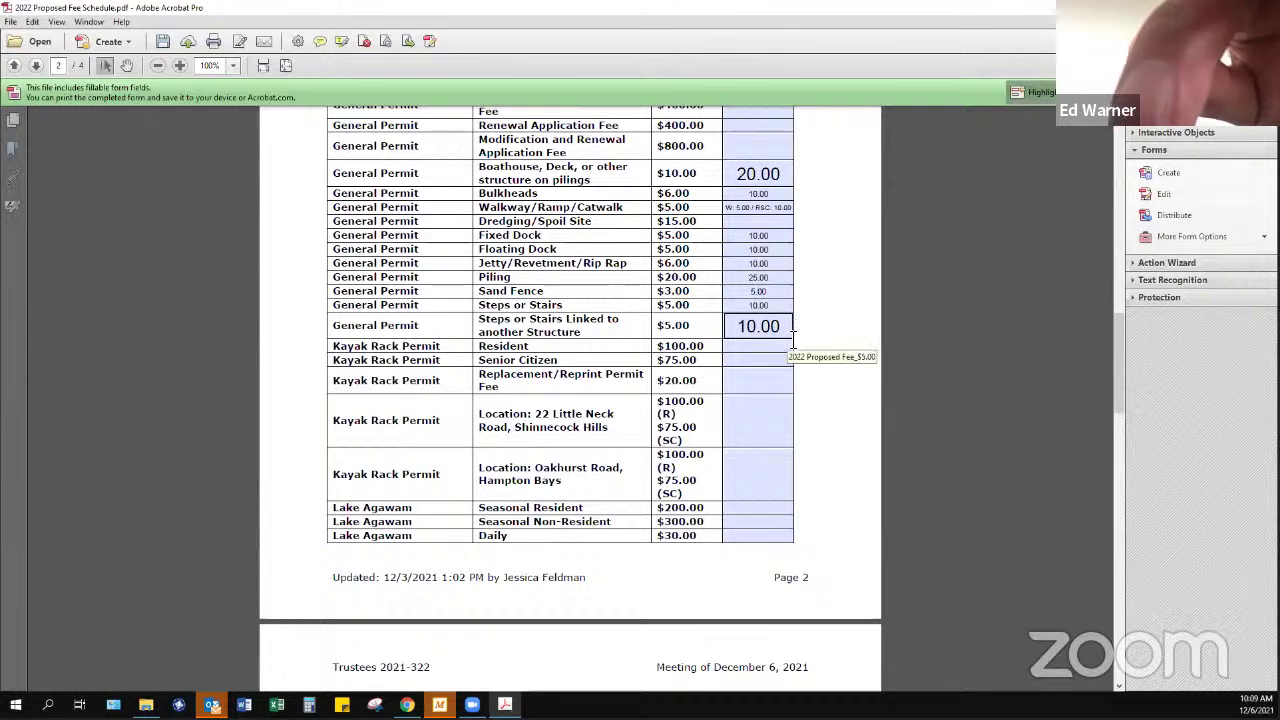
Scroll past the page 2 footer to page 3's Lease, License, Mooring and Shellfish rows
{"action": "scroll", "coordinate": [782, 370], "scroll_direction": "down", "scroll_amount": 1}
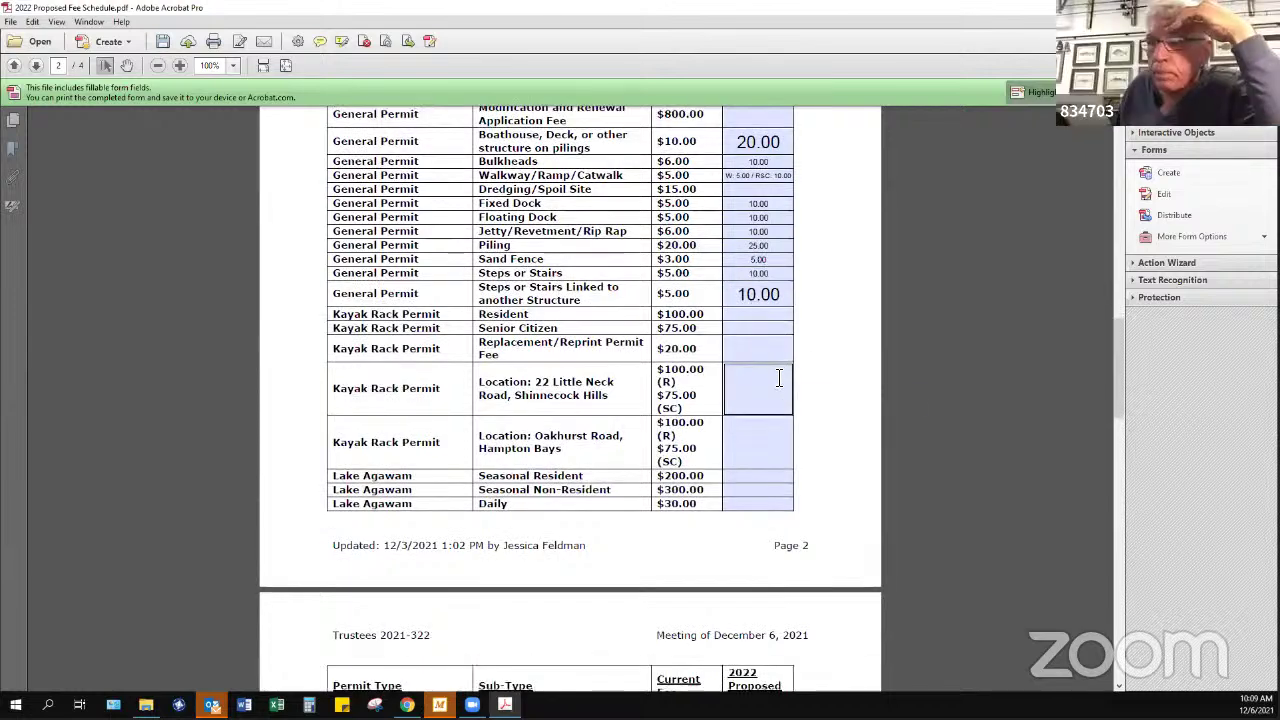
{"action": "scroll", "coordinate": [779, 377], "scroll_direction": "down", "scroll_amount": 5}
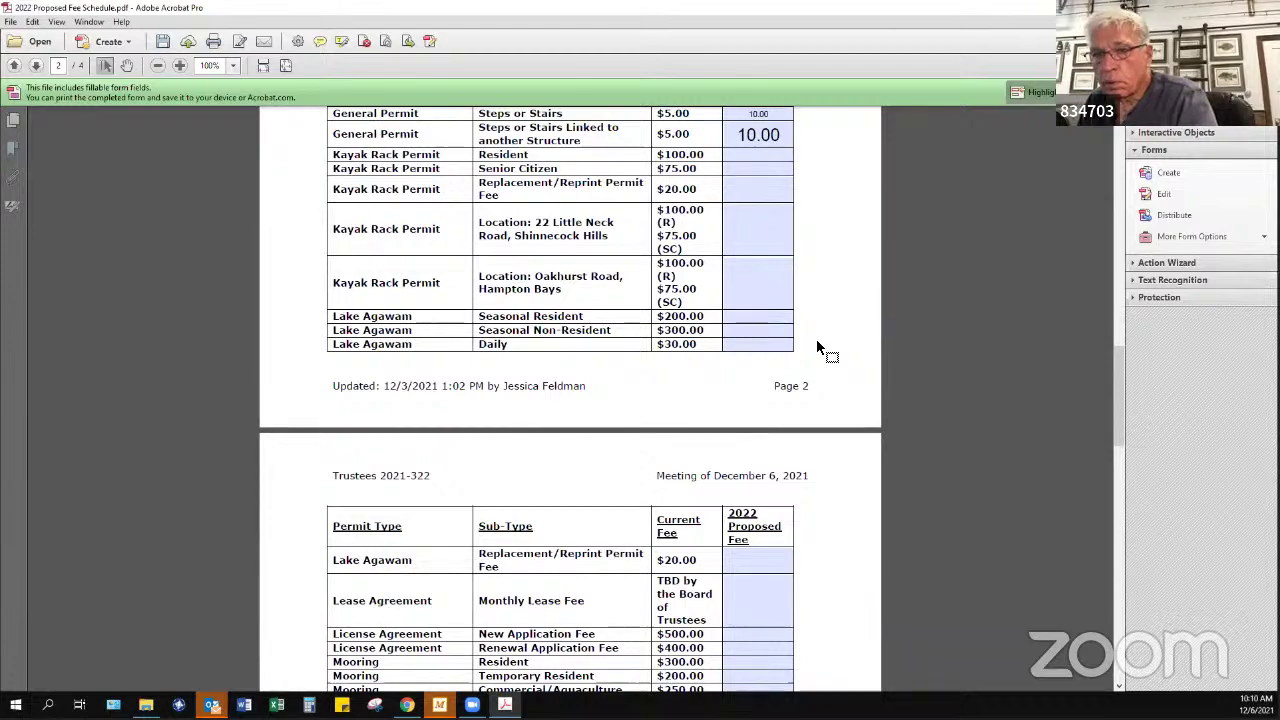
{"action": "scroll", "coordinate": [843, 338], "scroll_direction": "down", "scroll_amount": 1}
{"action": "scroll", "coordinate": [843, 340], "scroll_direction": "down", "scroll_amount": 5}
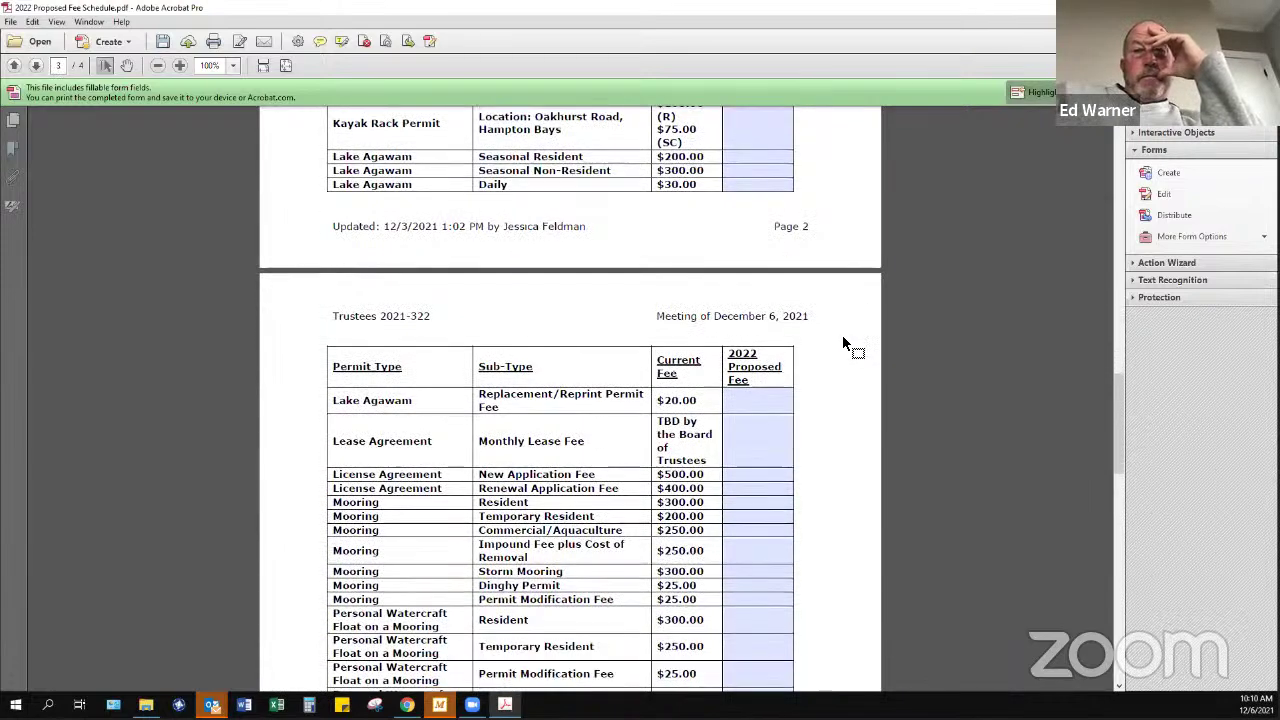
{"action": "scroll", "coordinate": [840, 344], "scroll_direction": "down", "scroll_amount": 3}
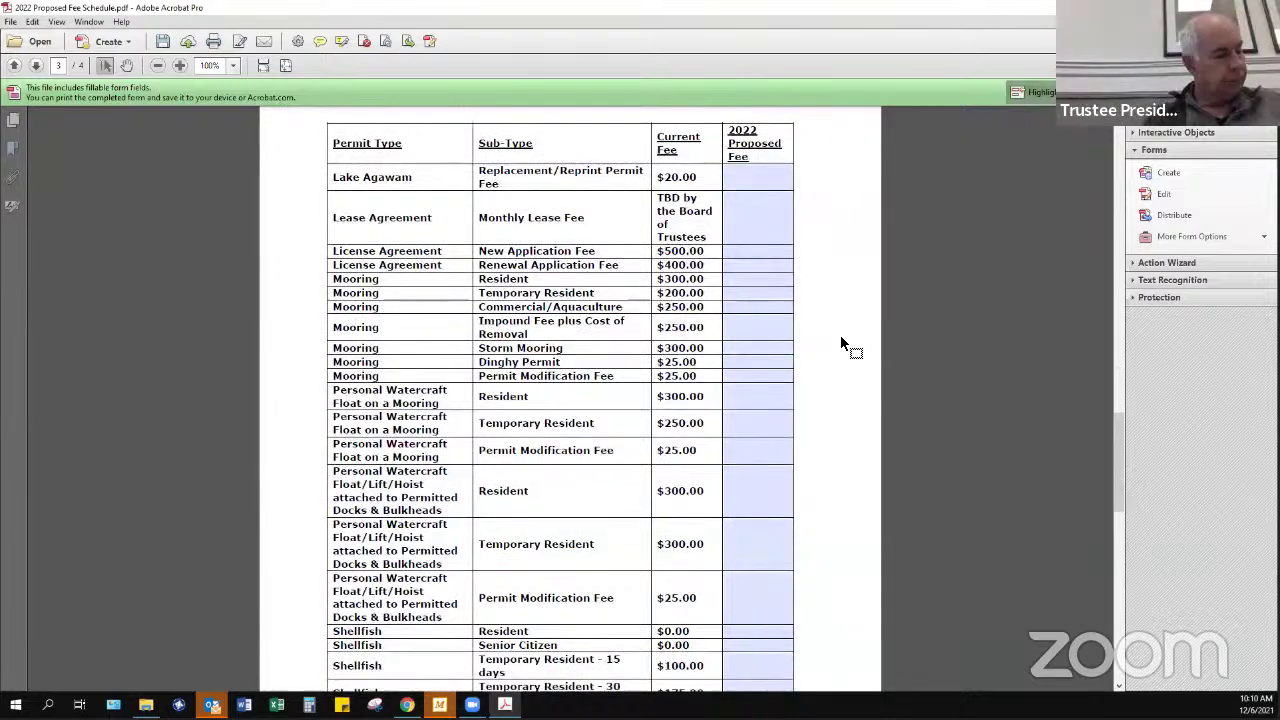
{"action": "scroll", "coordinate": [840, 344], "scroll_direction": "down", "scroll_amount": 2}
{"action": "scroll", "coordinate": [840, 344], "scroll_direction": "down", "scroll_amount": 1}
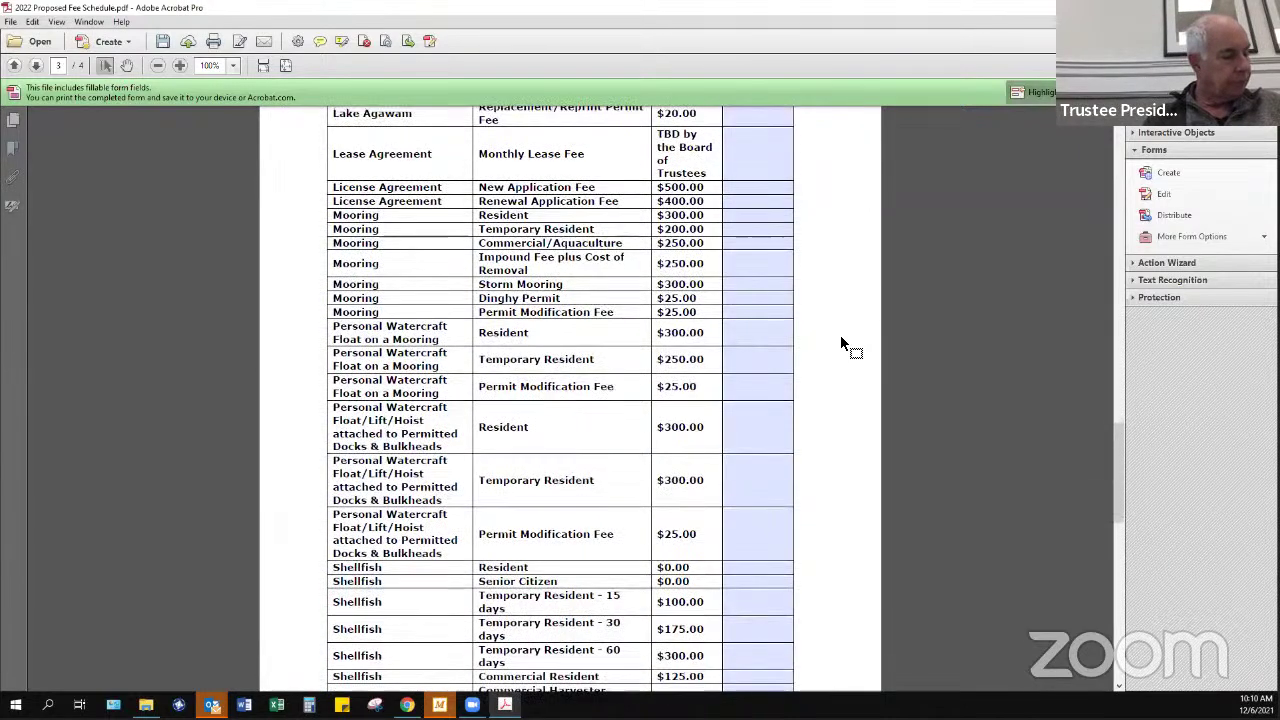
{"action": "scroll", "coordinate": [840, 344], "scroll_direction": "up", "scroll_amount": 1}
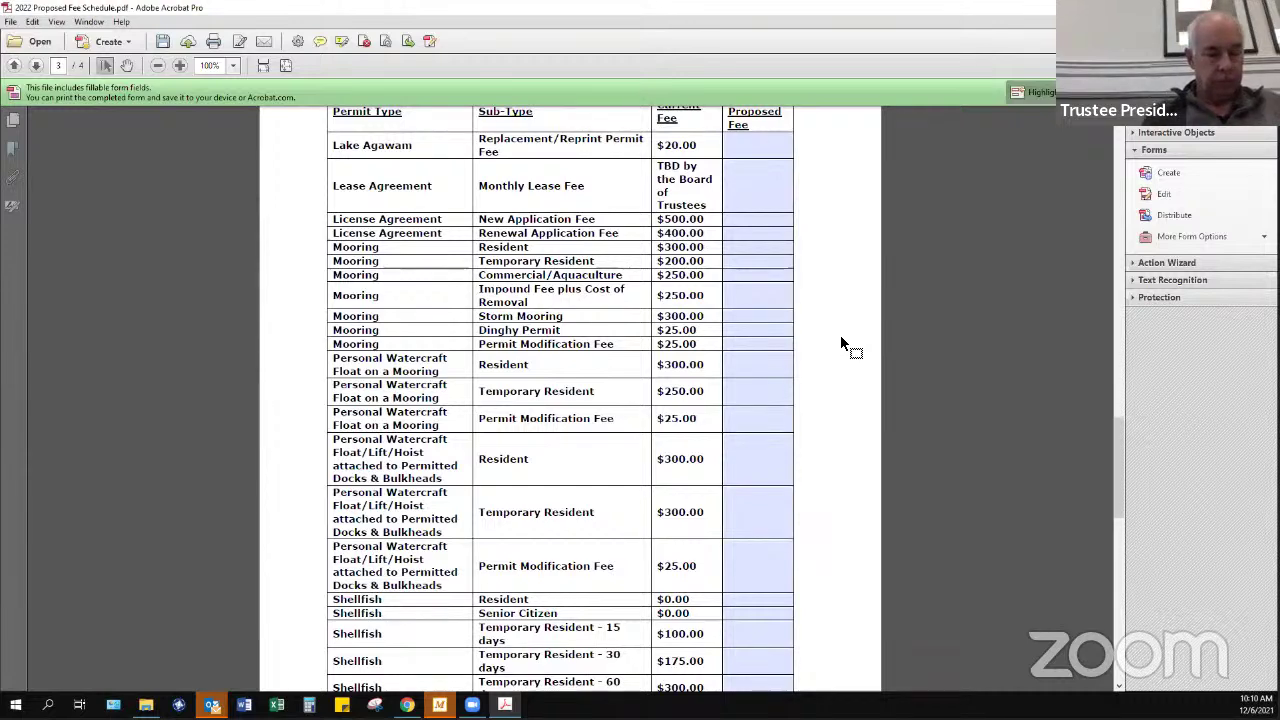
Zoom out to 72.1% so all of page 3's permit rows fit on screen
{"action": "left_click", "coordinate": [157, 65]}
{"action": "scroll", "coordinate": [707, 331], "scroll_direction": "up", "scroll_amount": 1}
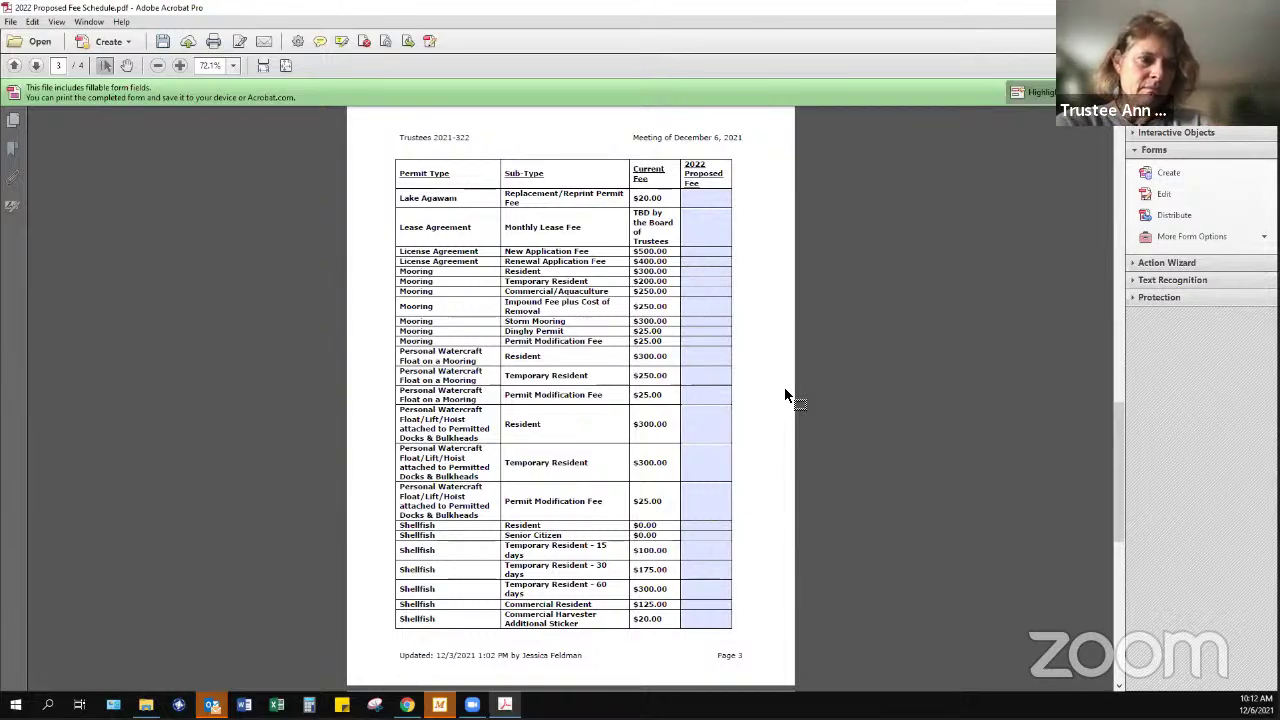
Fill License Agreement proposed fees: New Application 750.00, Renewal Application 500.00
{"action": "left_click", "coordinate": [721, 254]}
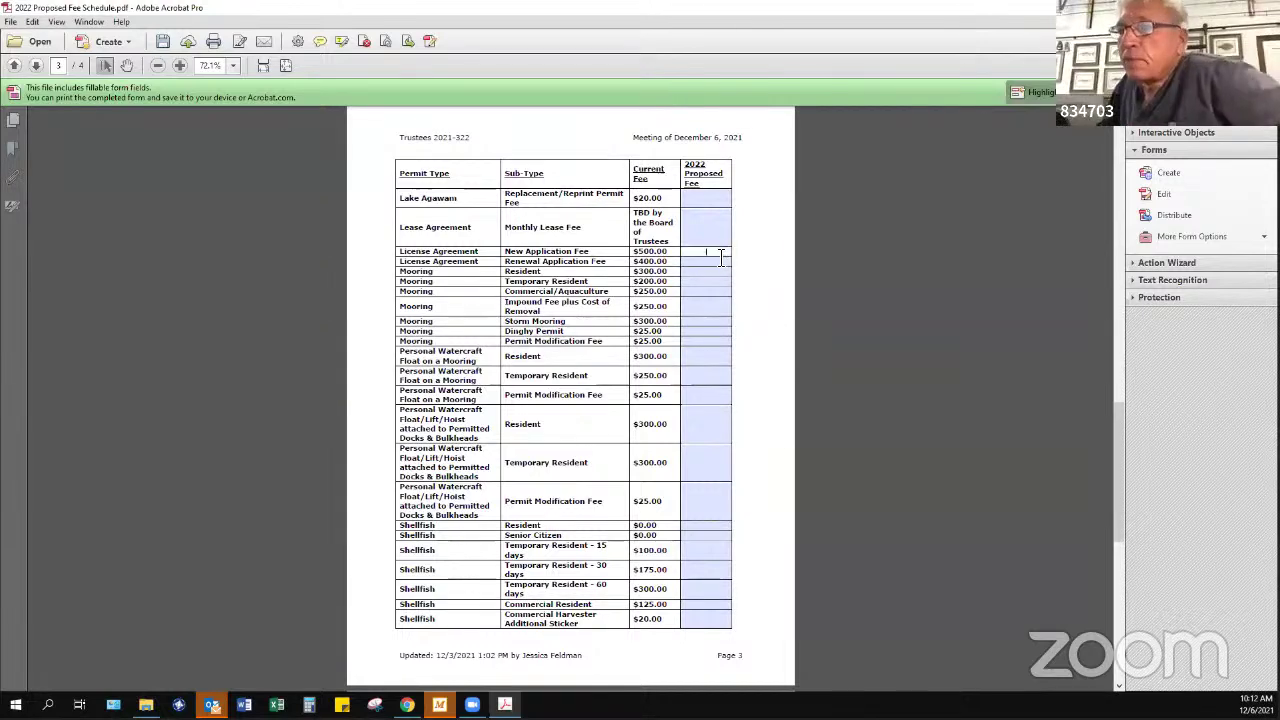
{"action": "type", "text": "750"}
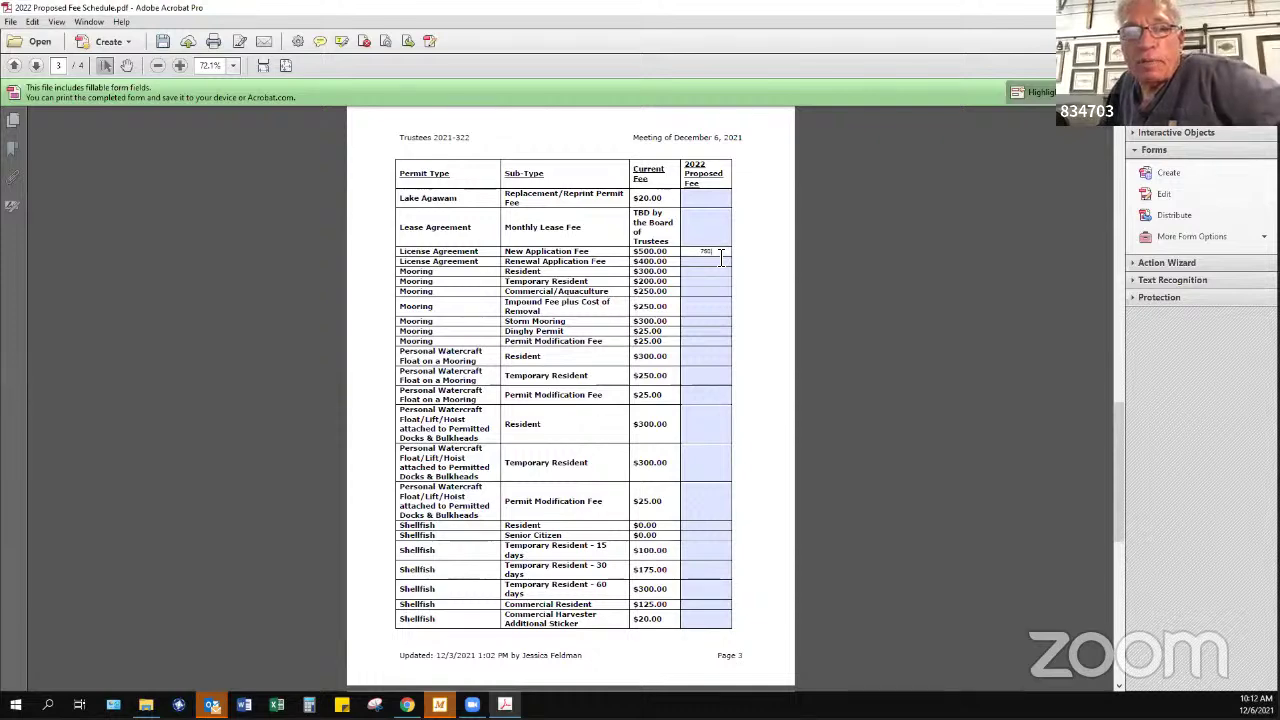
{"action": "type", "text": ".00"}
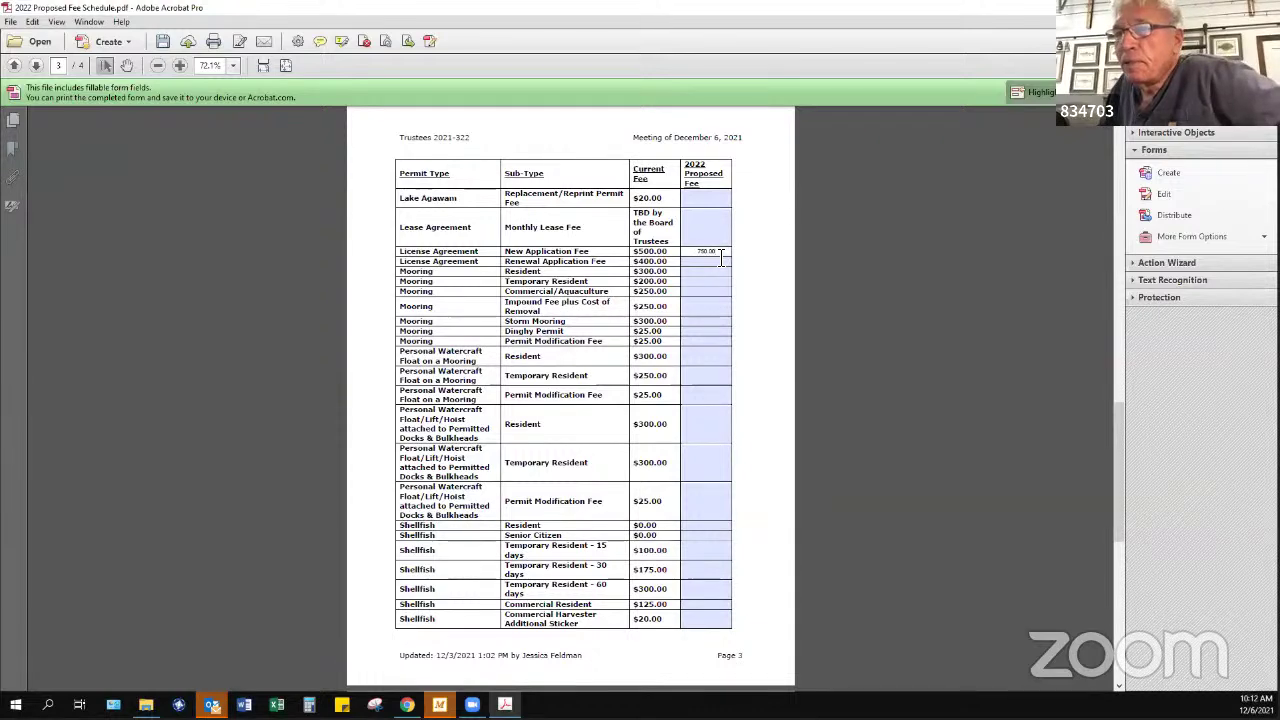
{"action": "left_click", "coordinate": [721, 262]}
{"action": "type", "text": "500.0"}
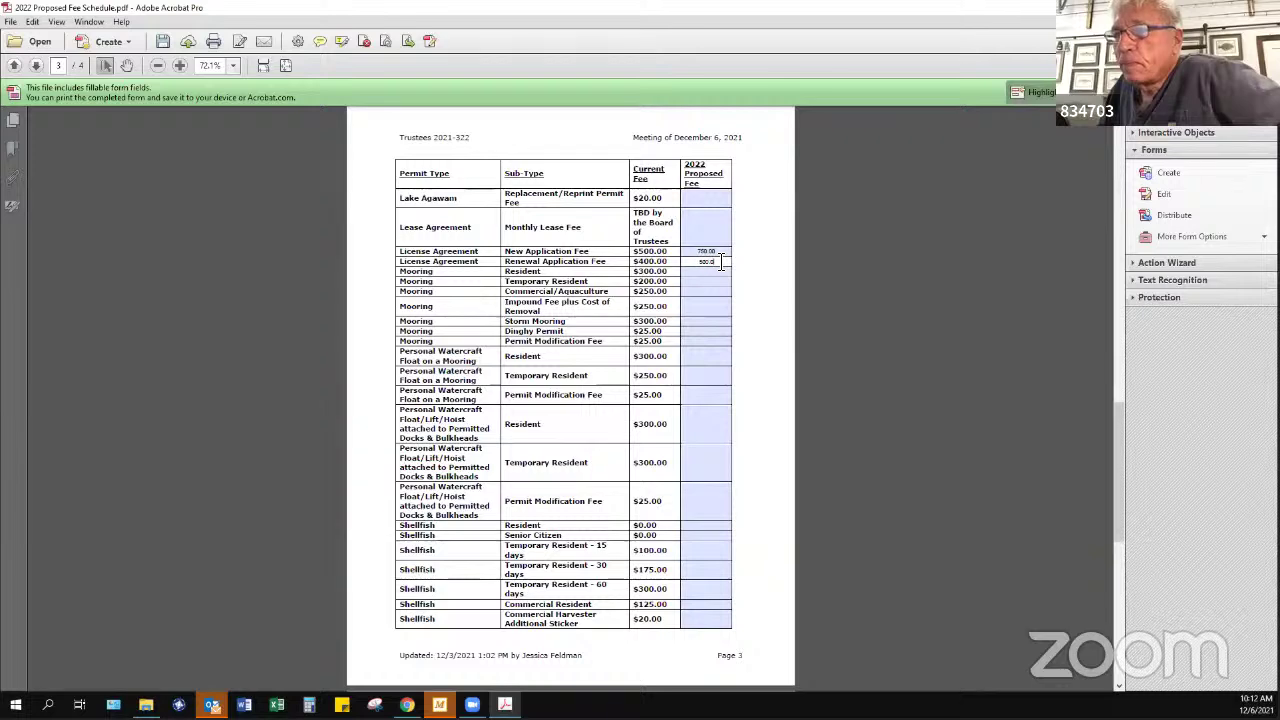
{"action": "type", "text": "0"}
{"action": "left_click", "coordinate": [743, 268]}
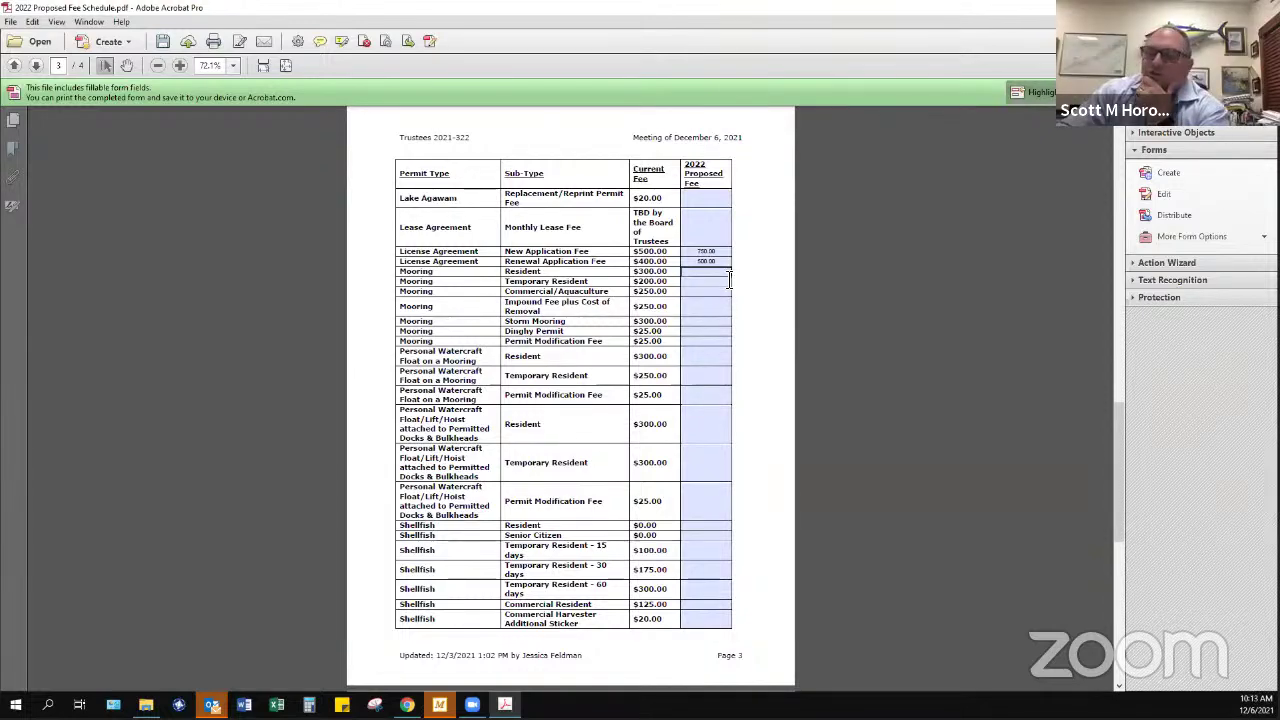
{"action": "left_click", "coordinate": [731, 343]}
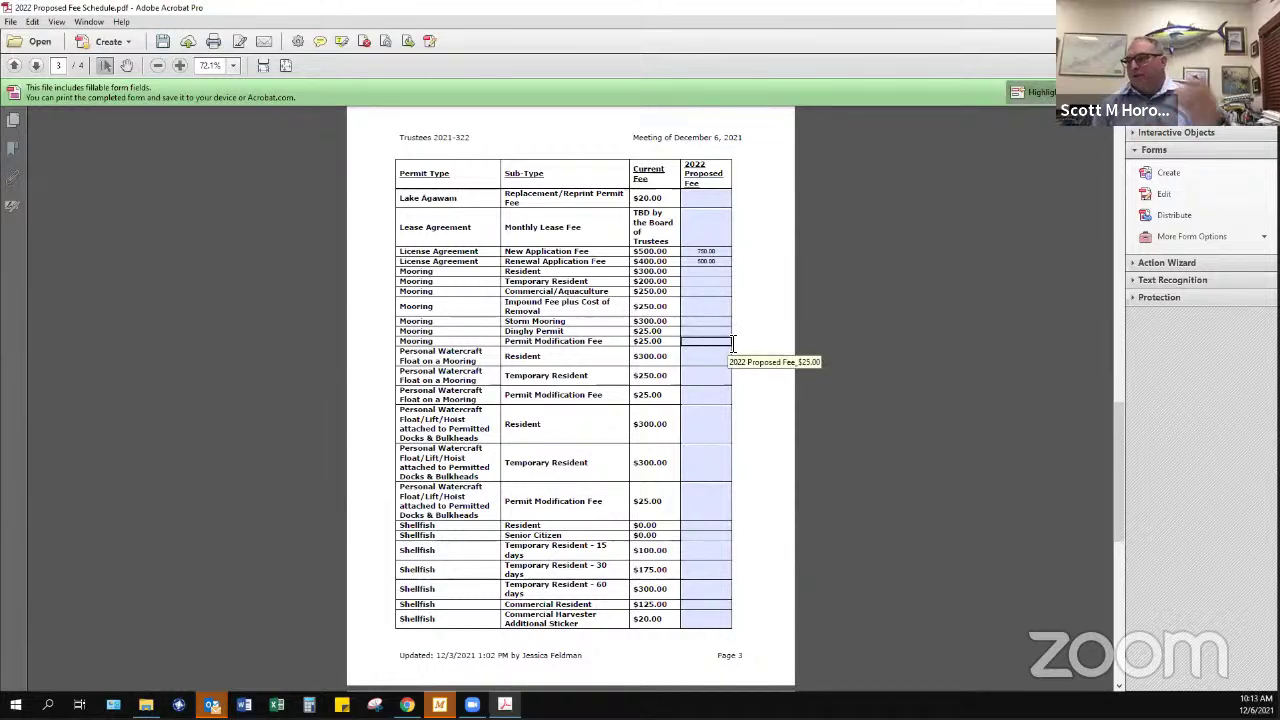
{"action": "left_click", "coordinate": [744, 340]}
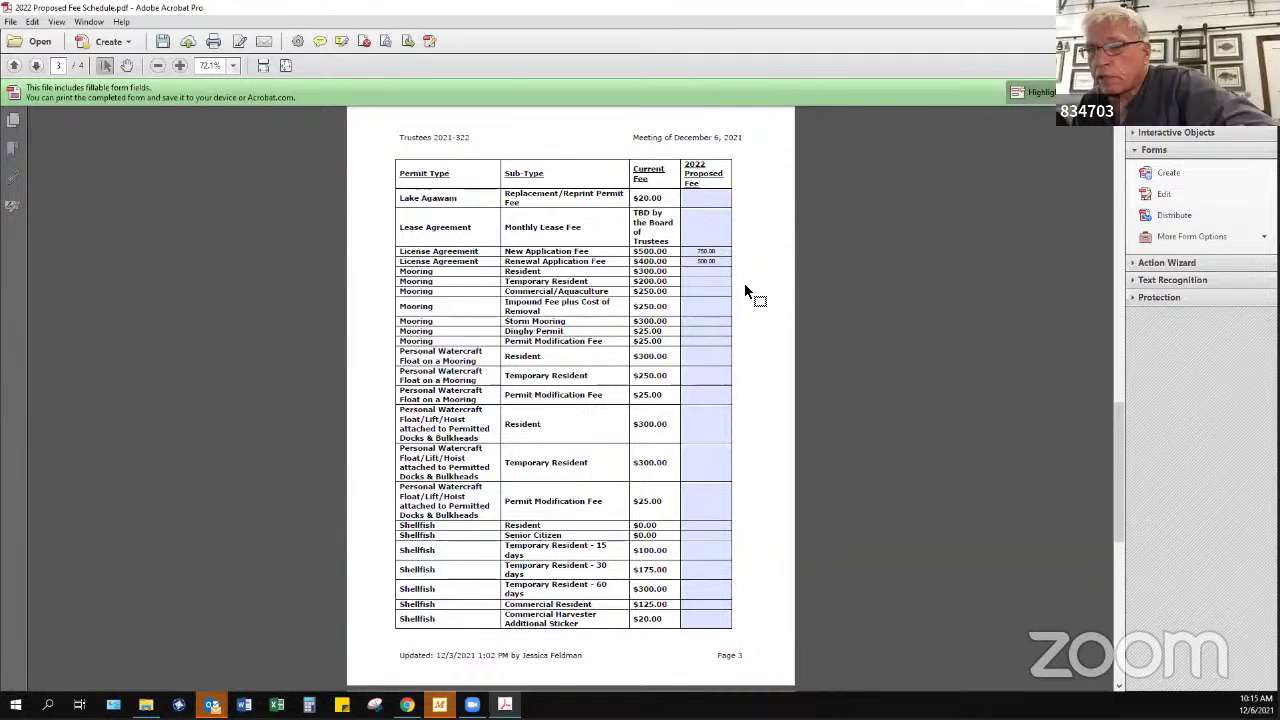
{"action": "left_click", "coordinate": [719, 356]}
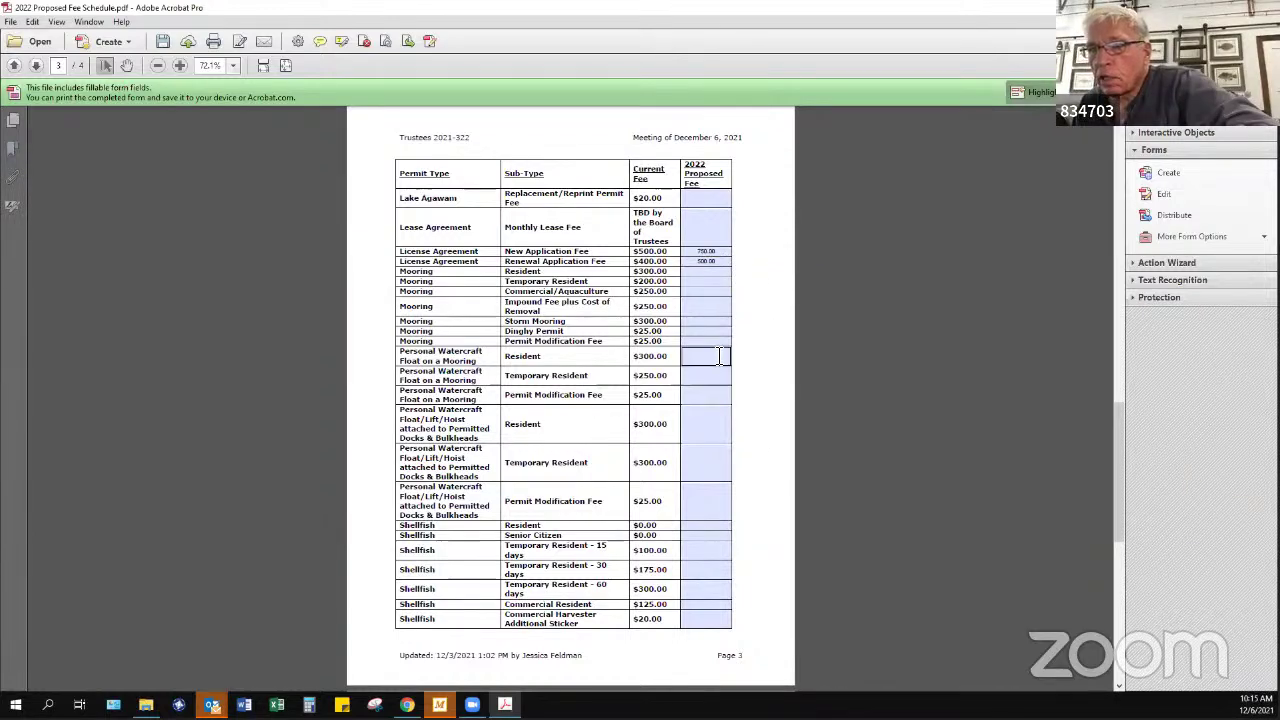
{"action": "left_click", "coordinate": [726, 424]}
{"action": "left_click", "coordinate": [728, 461]}
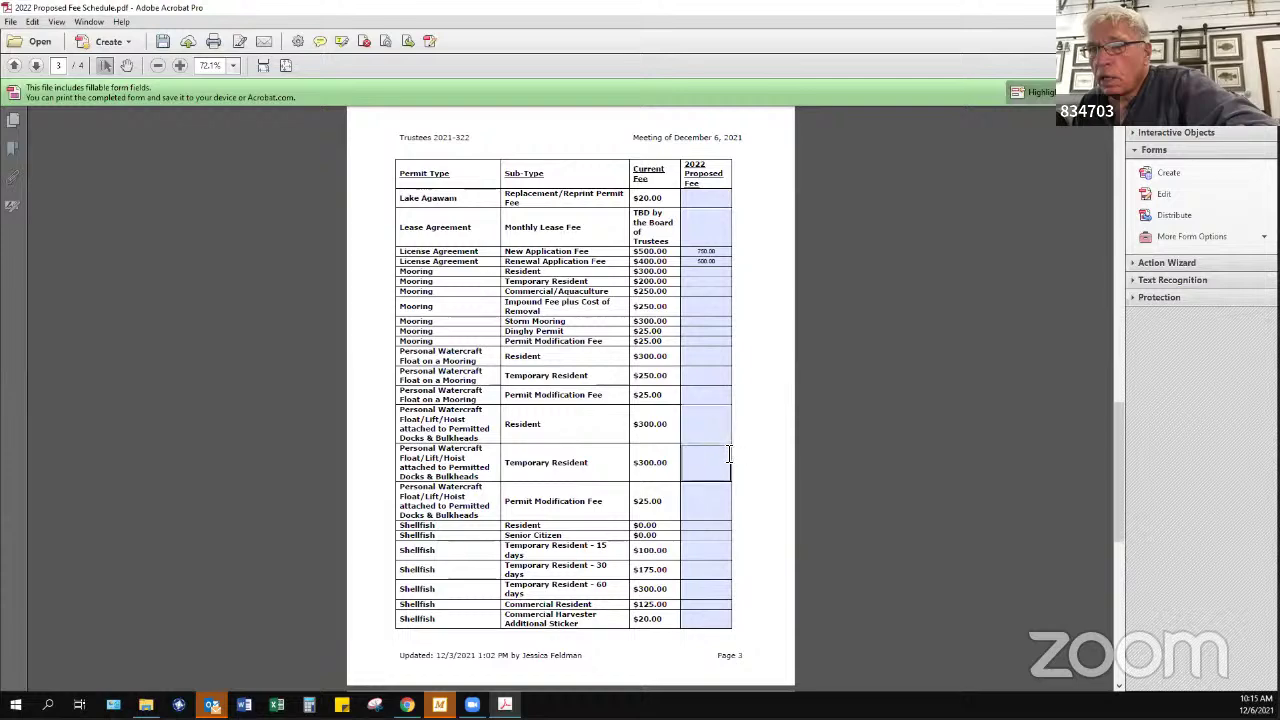
{"action": "left_click", "coordinate": [732, 499]}
Scroll to page 4's Shellfish, Beach Roads Parking and Waterfowl rows and zoom to 100%
{"action": "scroll", "coordinate": [770, 578], "scroll_direction": "down", "scroll_amount": 1}
{"action": "scroll", "coordinate": [771, 575], "scroll_direction": "down", "scroll_amount": 1}
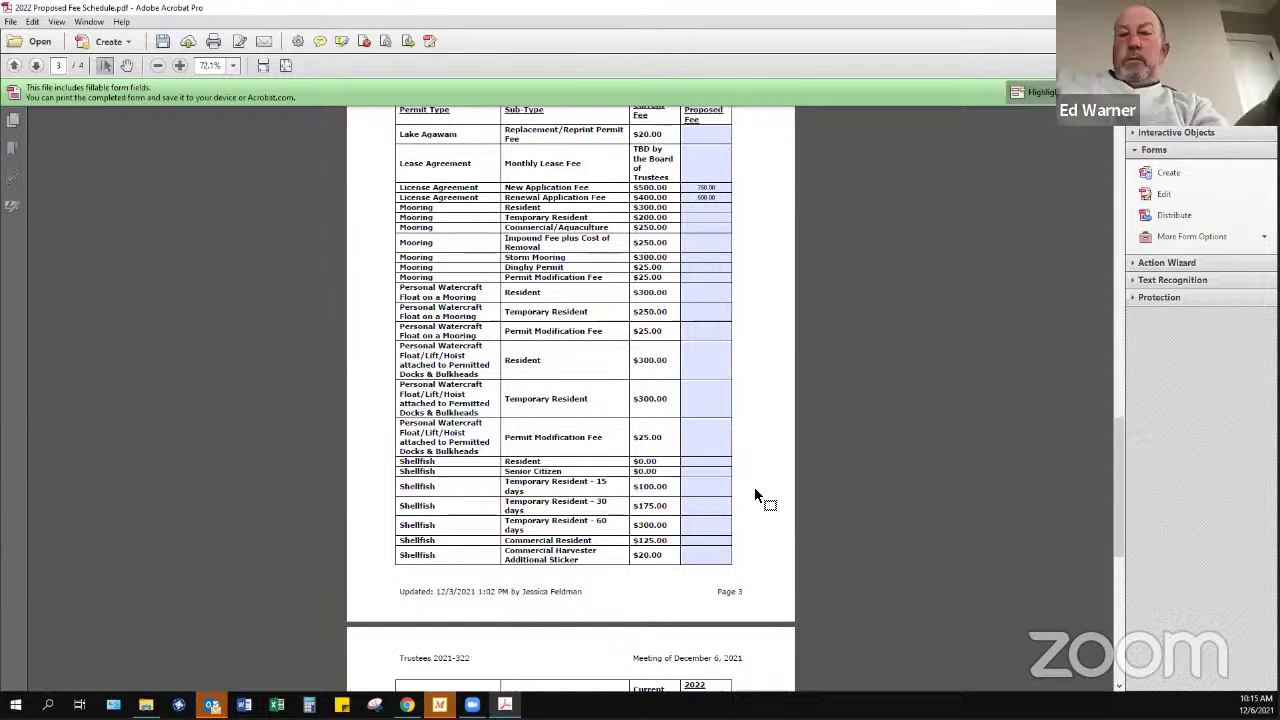
{"action": "scroll", "coordinate": [755, 495], "scroll_direction": "down", "scroll_amount": 4}
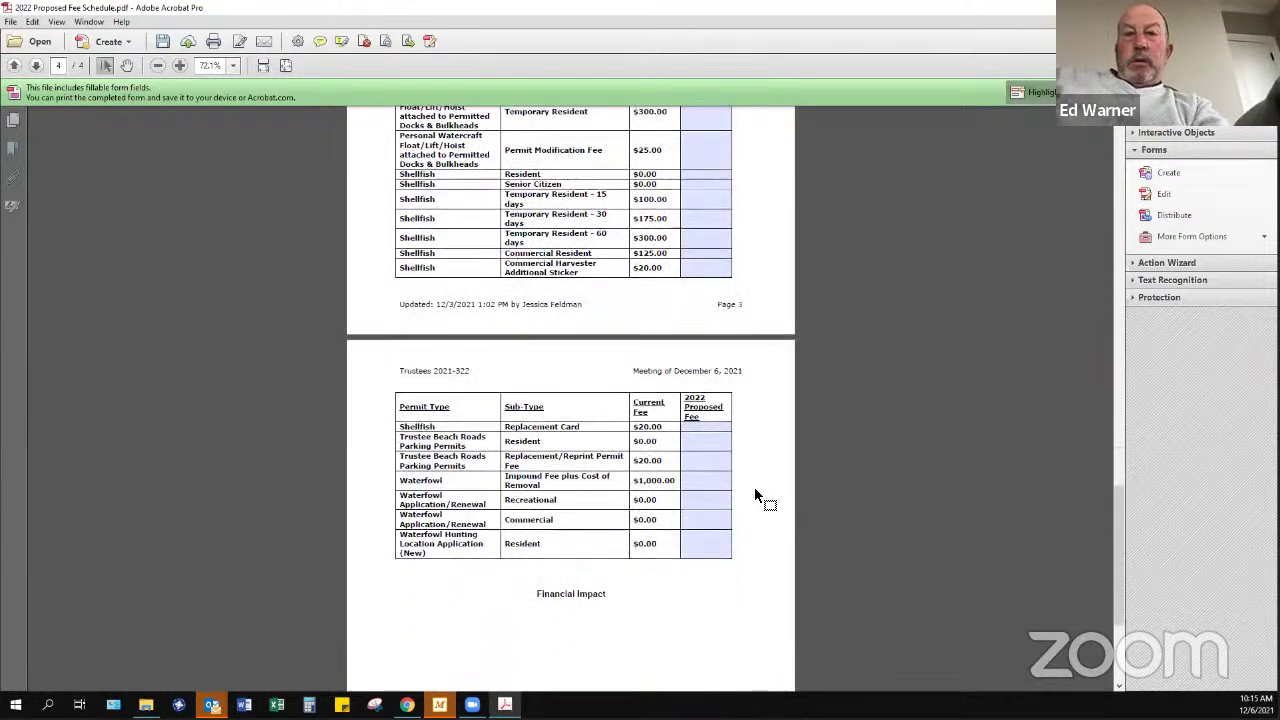
{"action": "scroll", "coordinate": [755, 495], "scroll_direction": "down", "scroll_amount": 1}
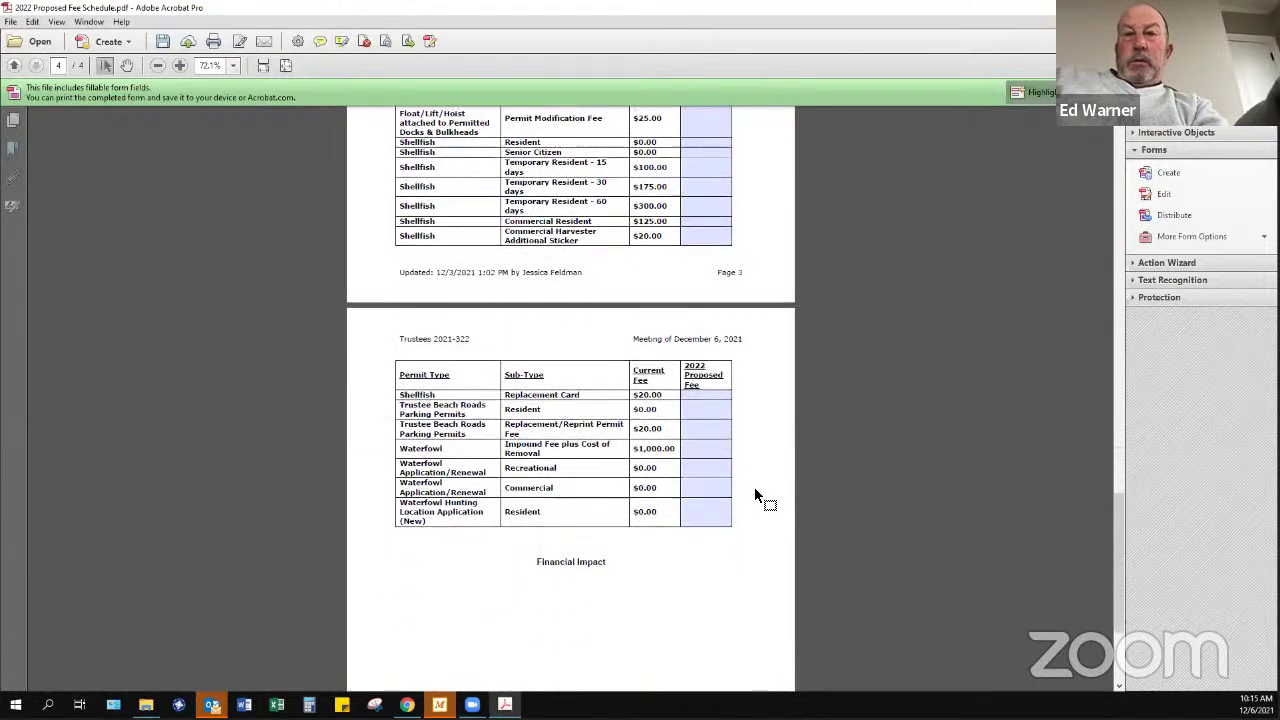
{"action": "left_click", "coordinate": [184, 64]}
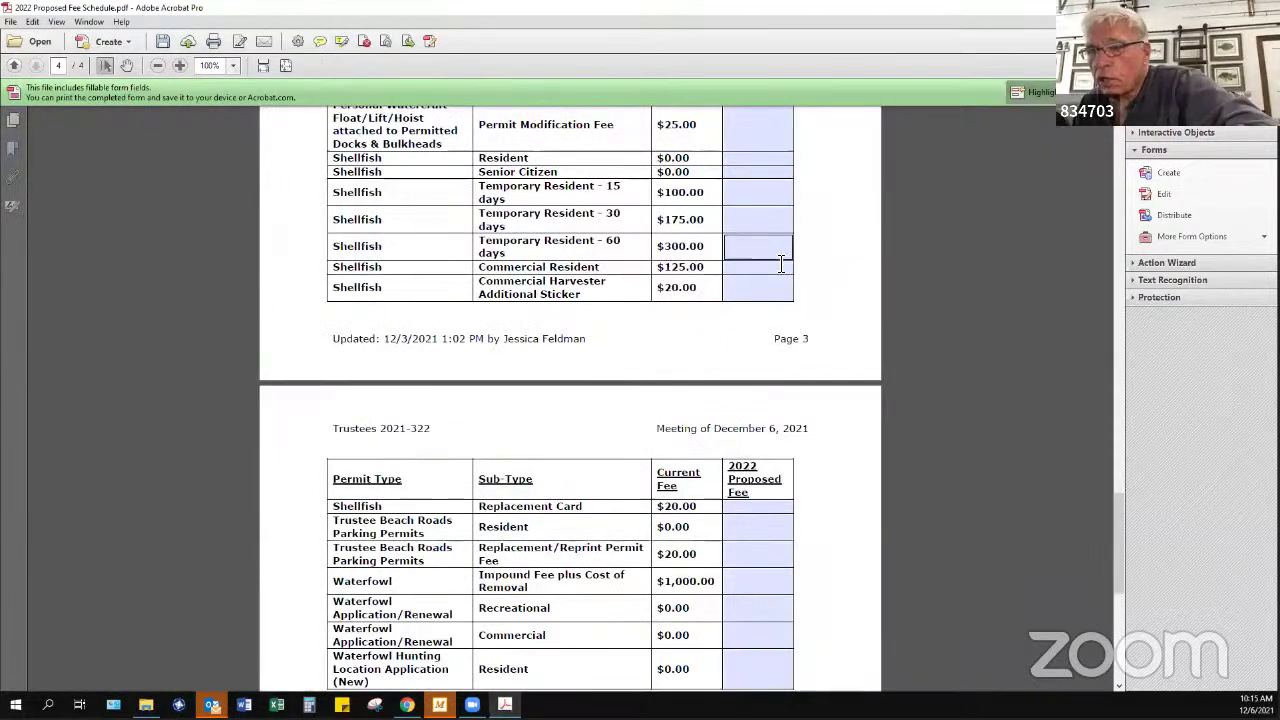
{"action": "scroll", "coordinate": [774, 310], "scroll_direction": "down", "scroll_amount": 1}
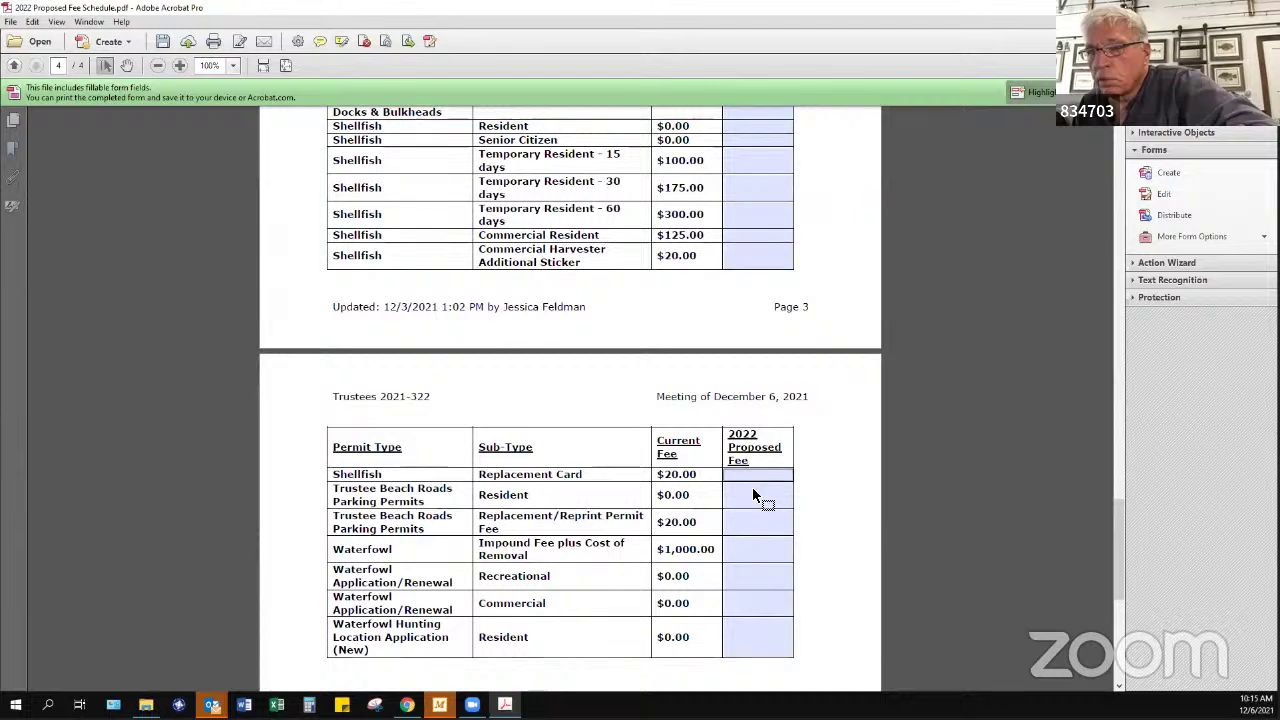
{"action": "left_click", "coordinate": [778, 578]}
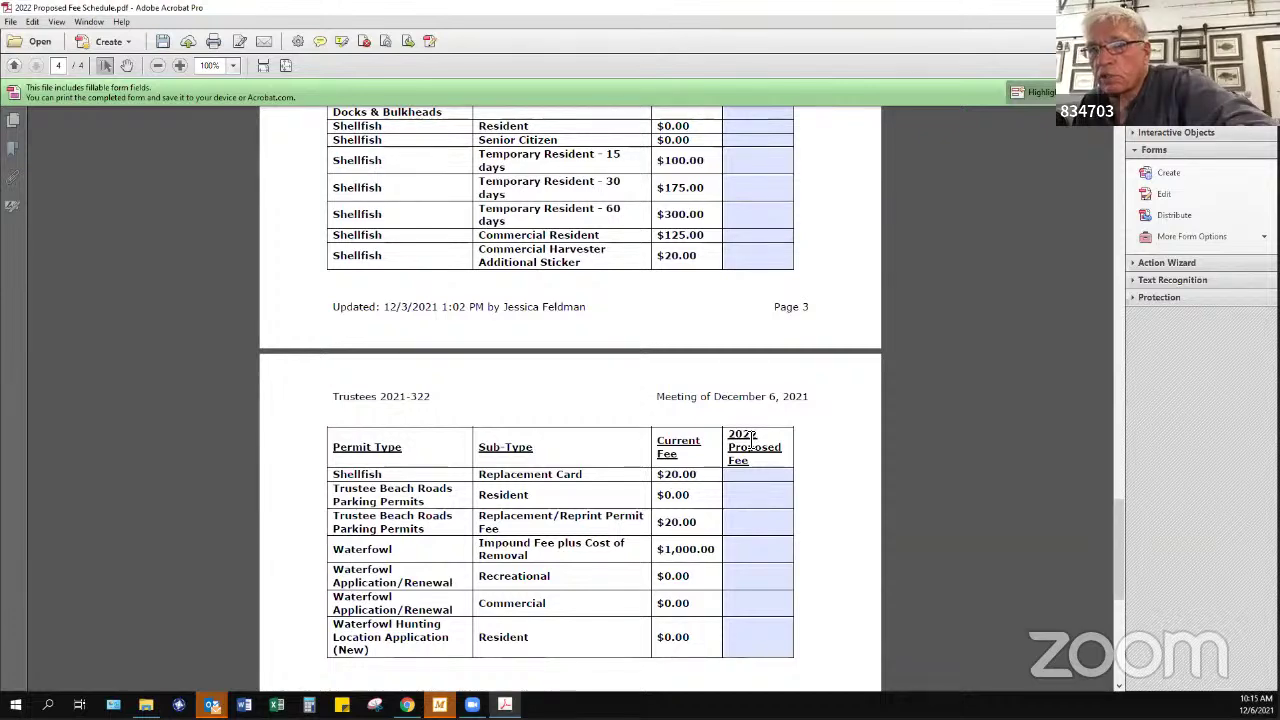
{"action": "scroll", "coordinate": [752, 440], "scroll_direction": "down", "scroll_amount": 5}
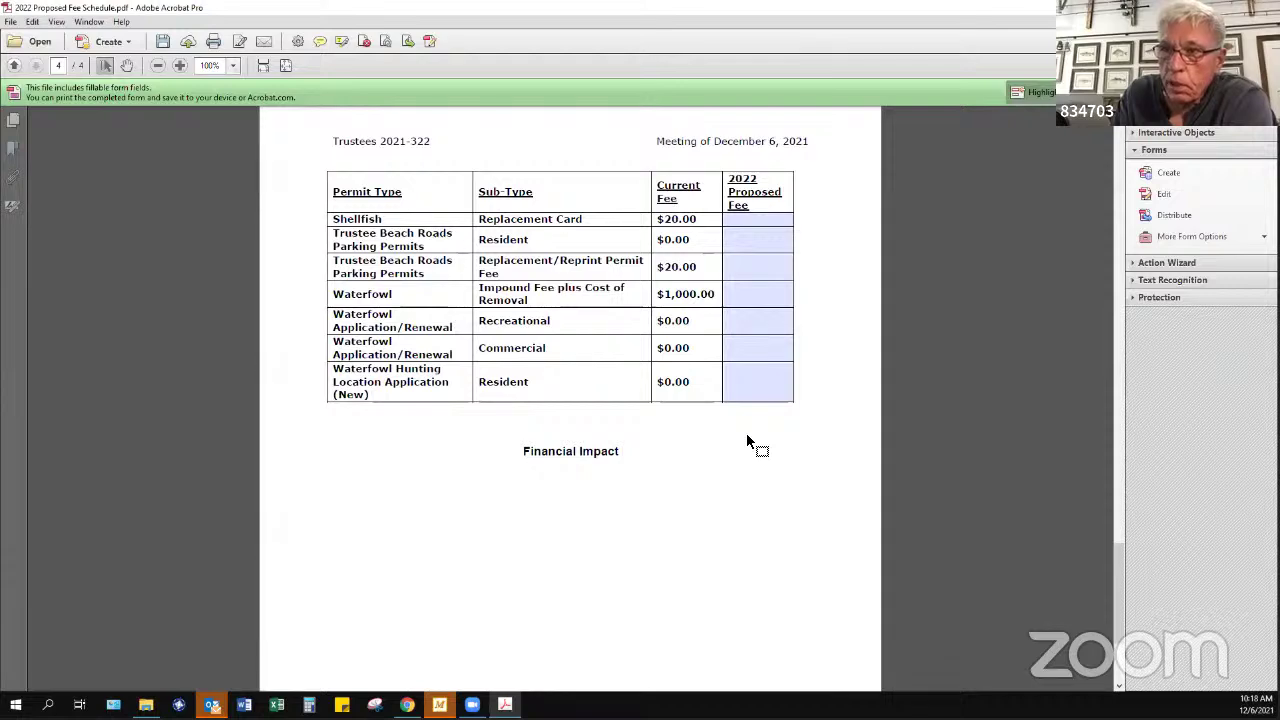
{"action": "scroll", "coordinate": [758, 443], "scroll_direction": "up", "scroll_amount": 3}
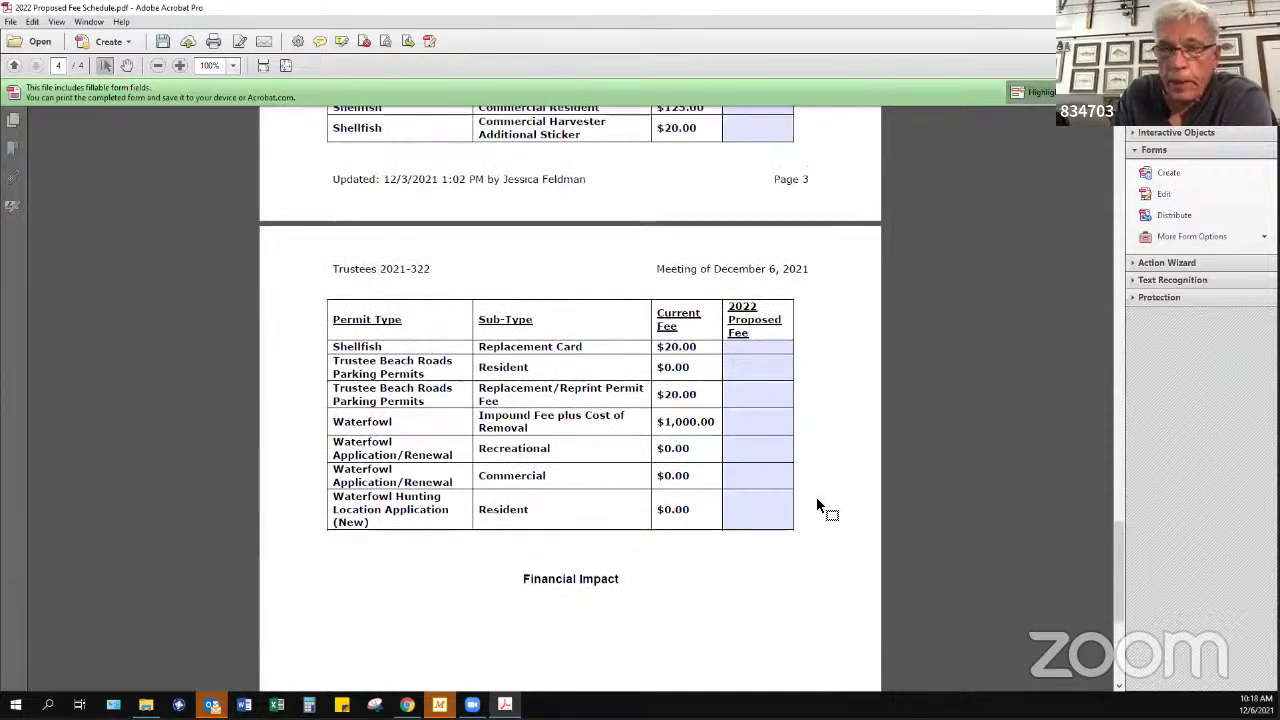
{"action": "scroll", "coordinate": [817, 503], "scroll_direction": "up", "scroll_amount": 1}
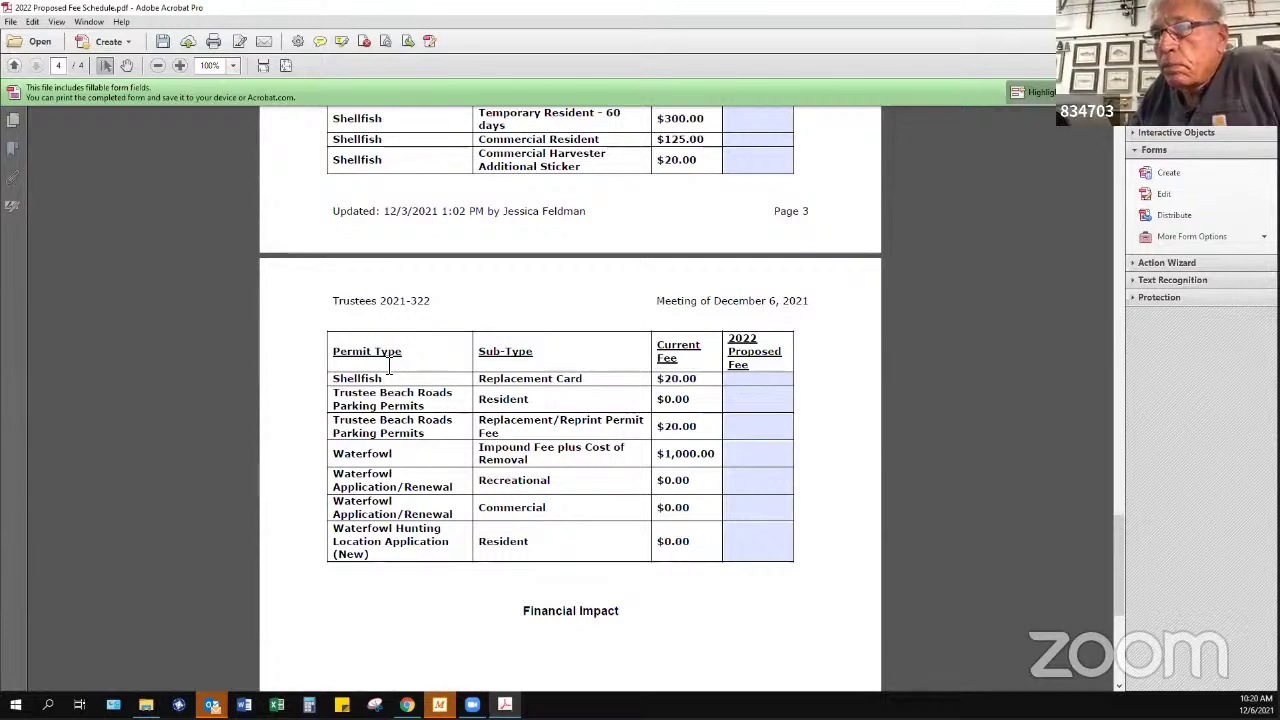
Scroll back through pages 3 and 2, focusing the Modification/Amendment fee field, to page 1's Resolution heading
{"action": "scroll", "coordinate": [388, 365], "scroll_direction": "up", "scroll_amount": 10}
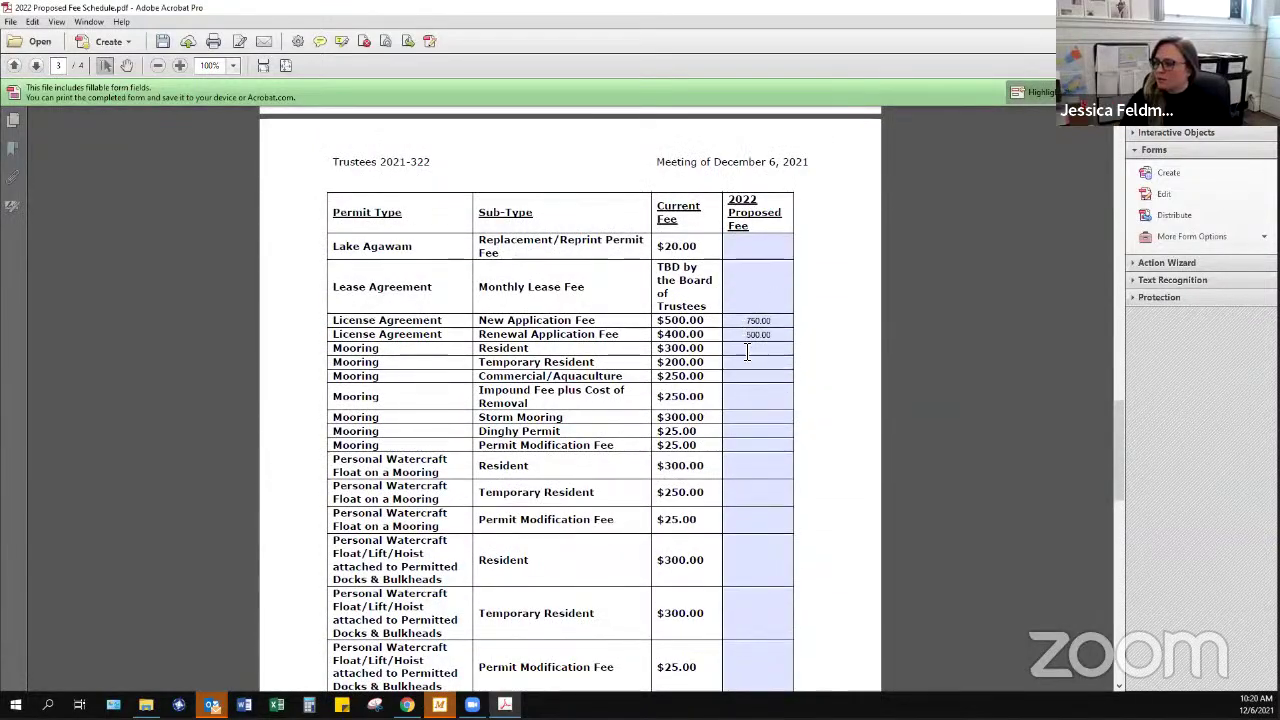
{"action": "scroll", "coordinate": [771, 340], "scroll_direction": "up", "scroll_amount": 10}
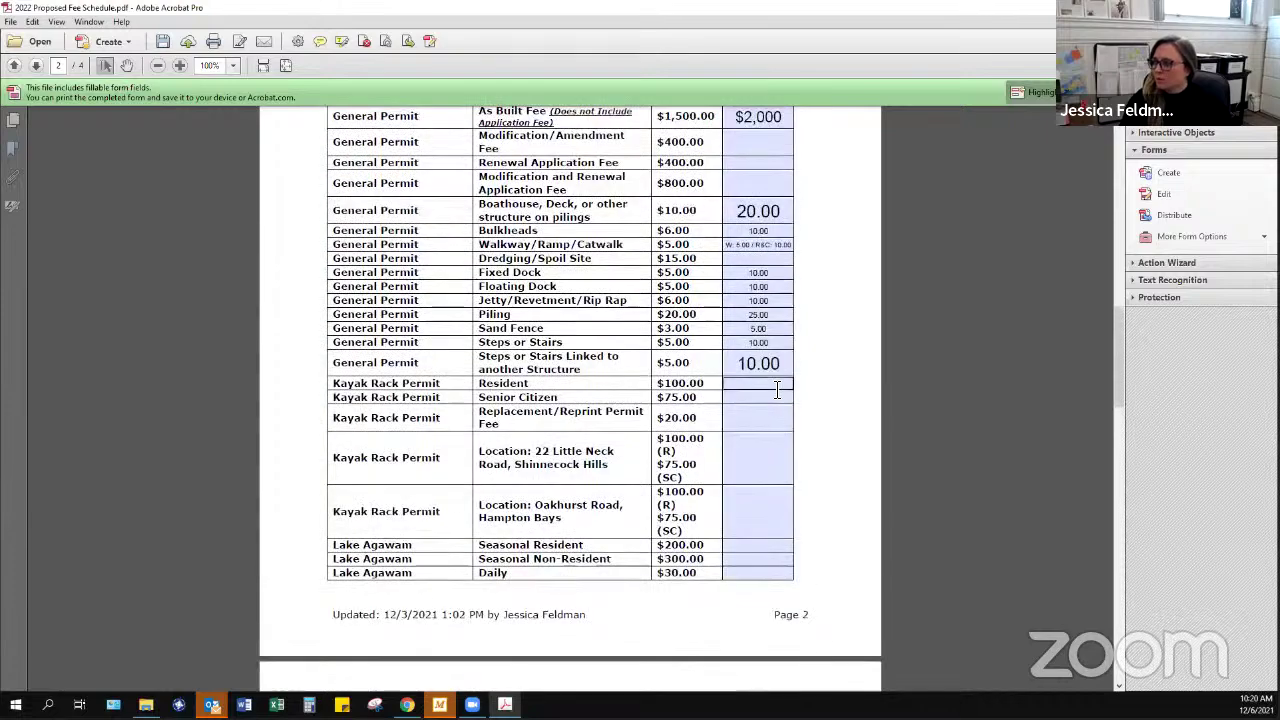
{"action": "scroll", "coordinate": [777, 390], "scroll_direction": "up", "scroll_amount": 3}
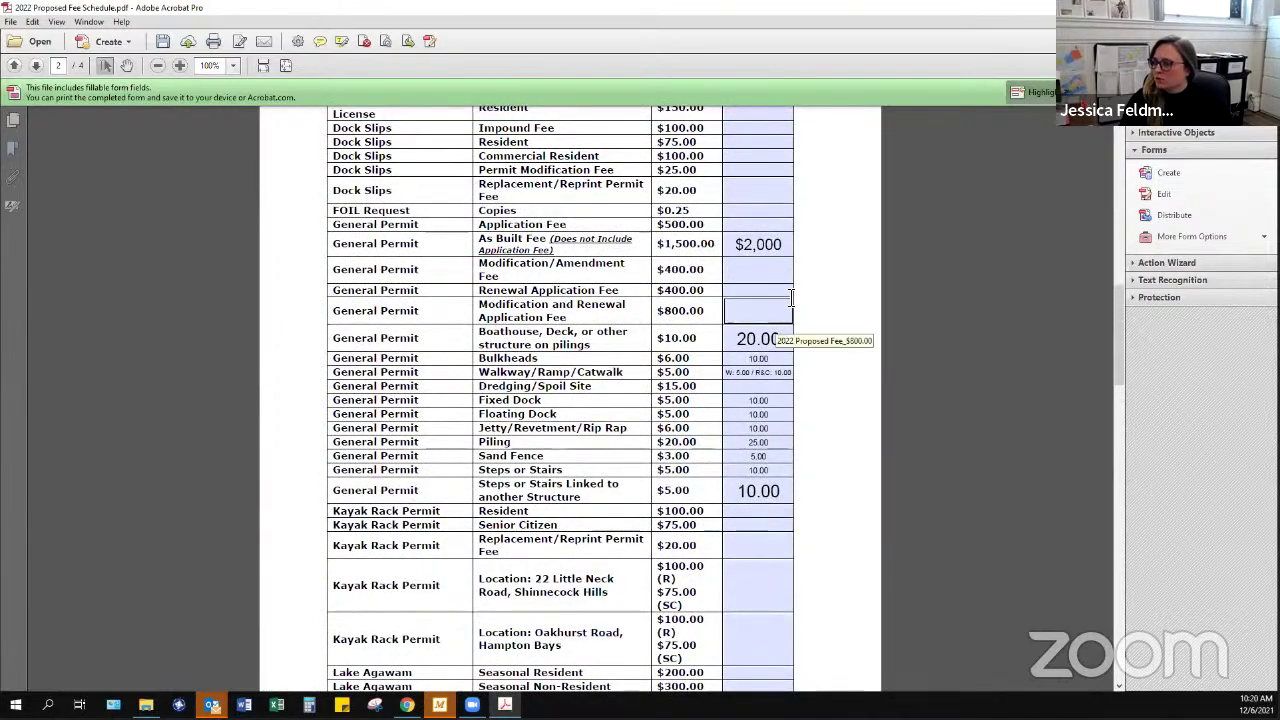
{"action": "scroll", "coordinate": [781, 320], "scroll_direction": "up", "scroll_amount": 1}
{"action": "left_click", "coordinate": [759, 334]}
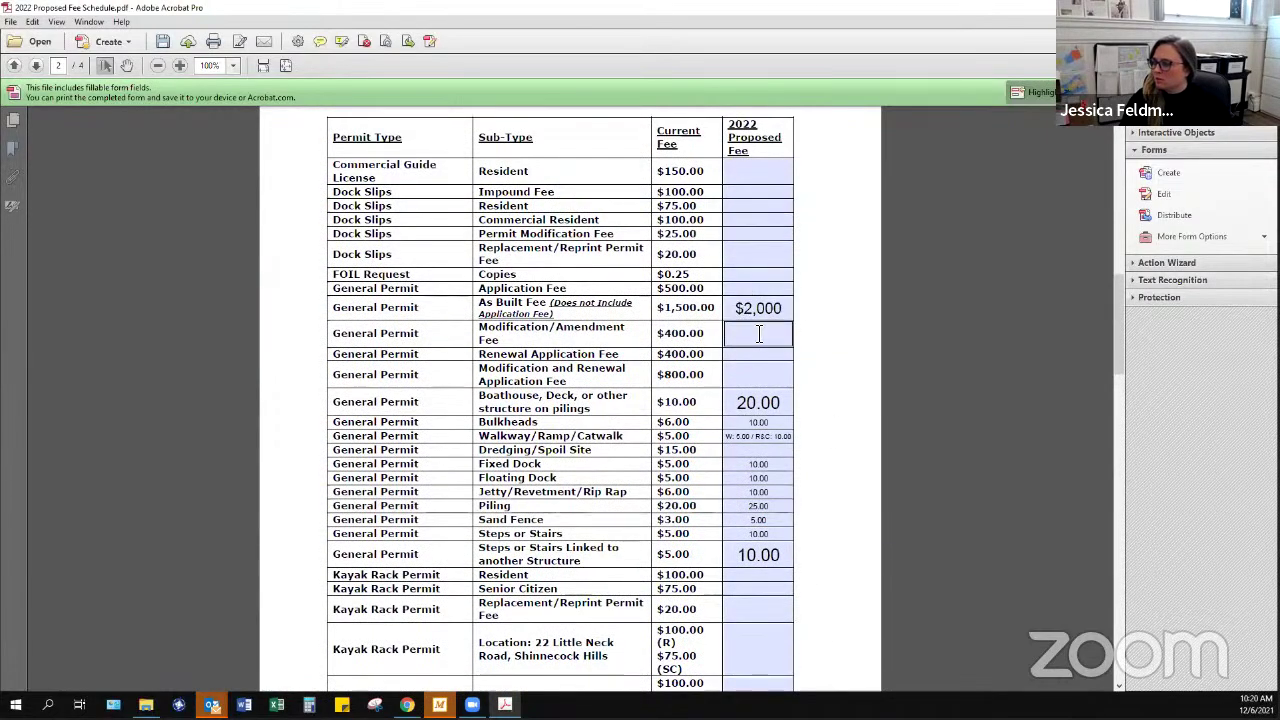
{"action": "scroll", "coordinate": [766, 330], "scroll_direction": "up", "scroll_amount": 20}
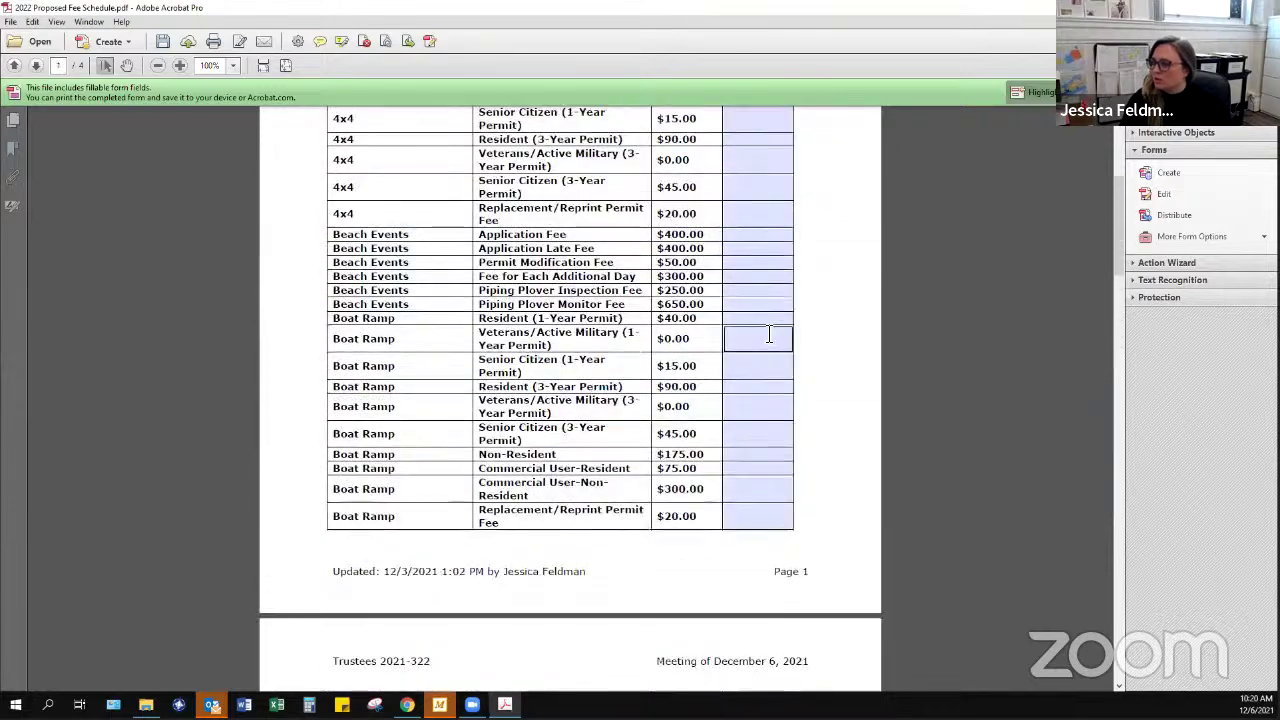
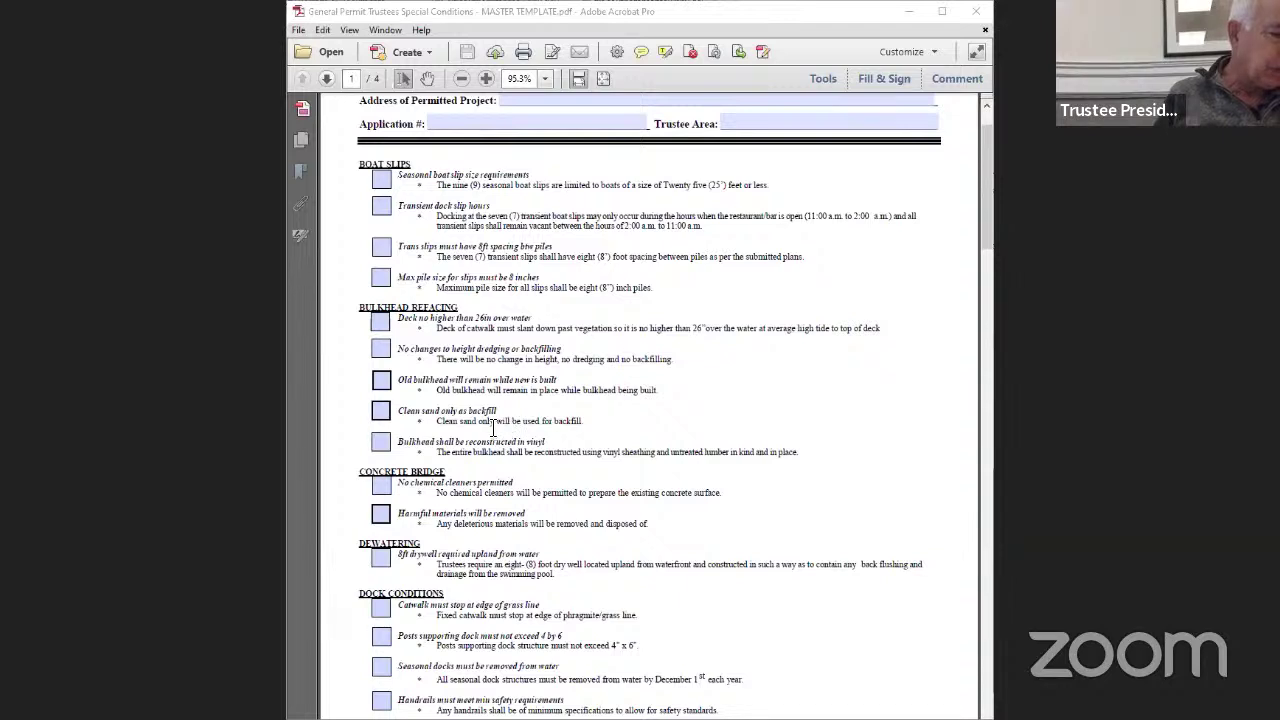
Tick the Bulkhead Refacing conditions: no height changes, old bulkhead remains, and reconstruction in vinyl
{"action": "left_click", "coordinate": [381, 350]}
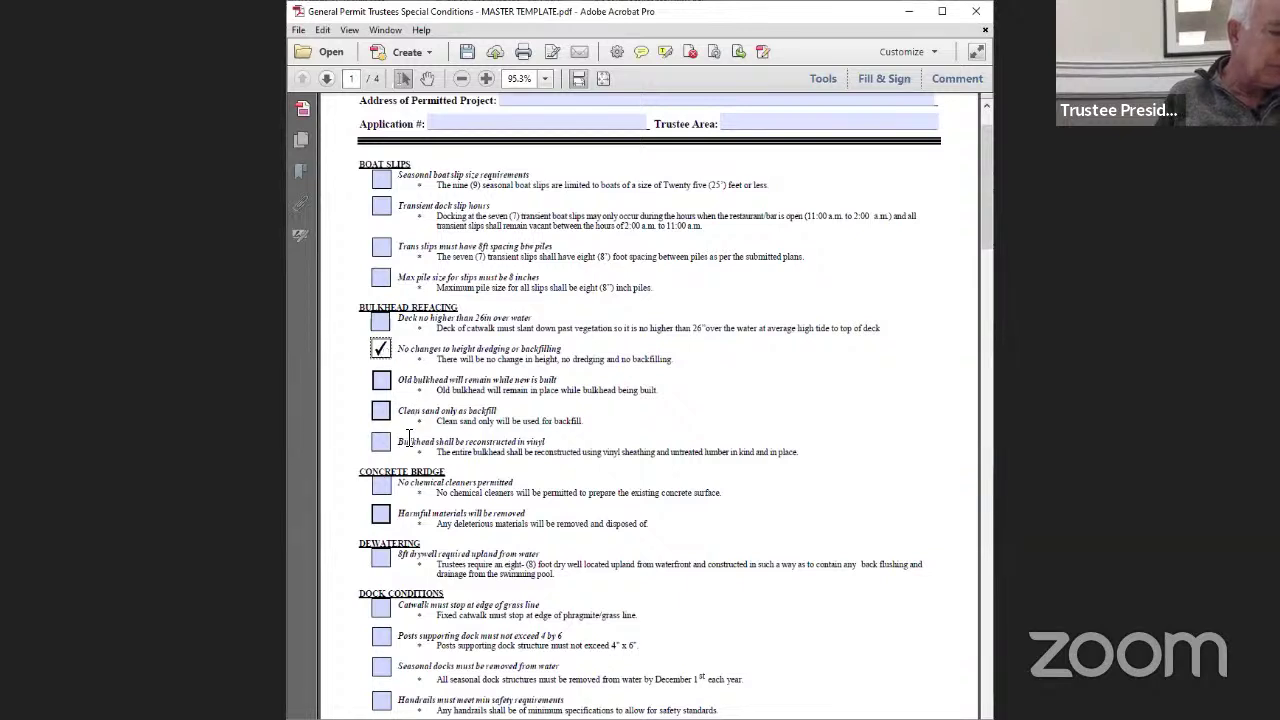
{"action": "left_click", "coordinate": [382, 384]}
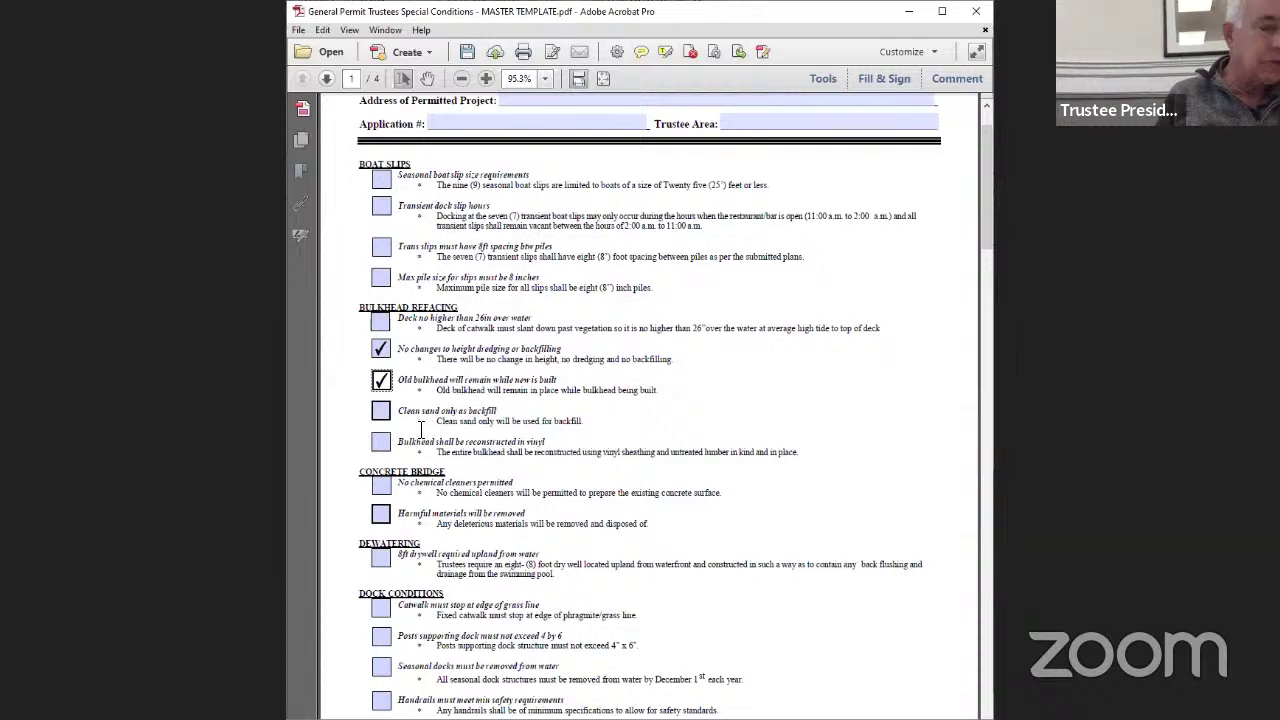
{"action": "left_click", "coordinate": [381, 442]}
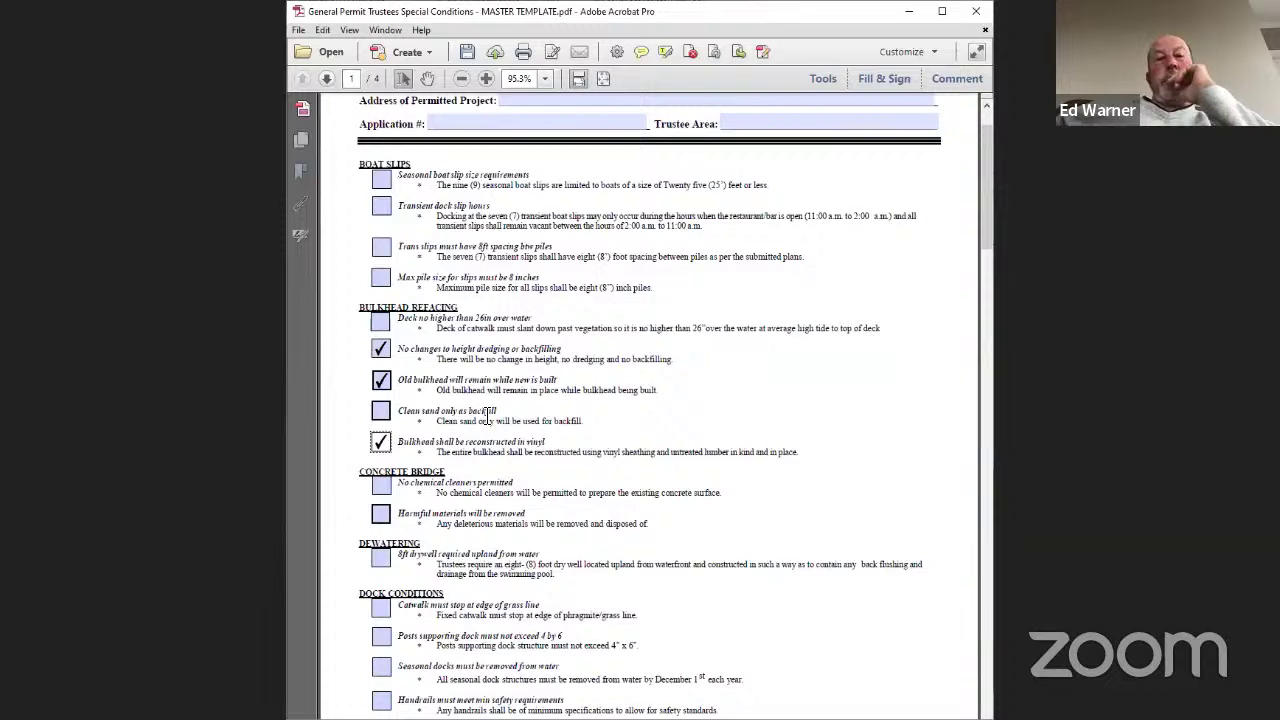
{"action": "scroll", "coordinate": [470, 414], "scroll_direction": "down", "scroll_amount": 2}
{"action": "scroll", "coordinate": [486, 414], "scroll_direction": "down", "scroll_amount": 2}
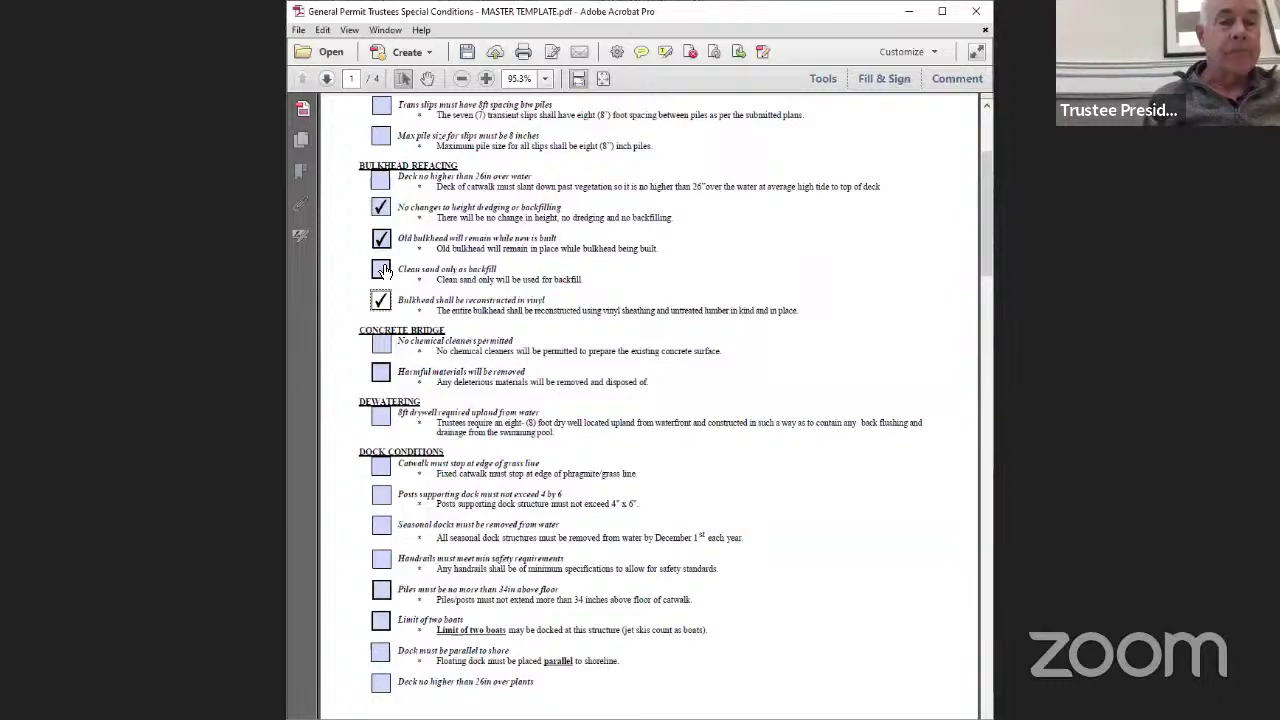
{"action": "scroll", "coordinate": [565, 430], "scroll_direction": "down", "scroll_amount": 4}
Scroll through pages 2 and 3, then settle on the General Bulkhead Conditions at the end of page 2
{"action": "scroll", "coordinate": [563, 430], "scroll_direction": "down", "scroll_amount": 14}
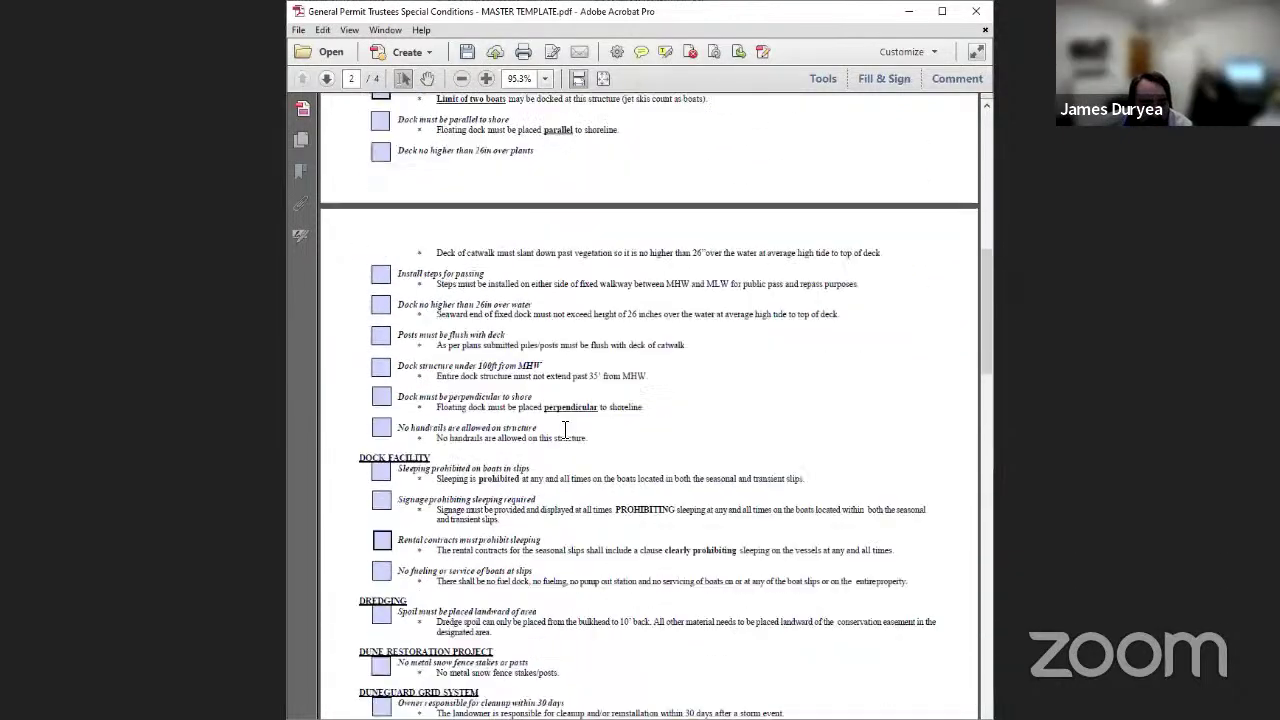
{"action": "scroll", "coordinate": [565, 430], "scroll_direction": "down", "scroll_amount": 3}
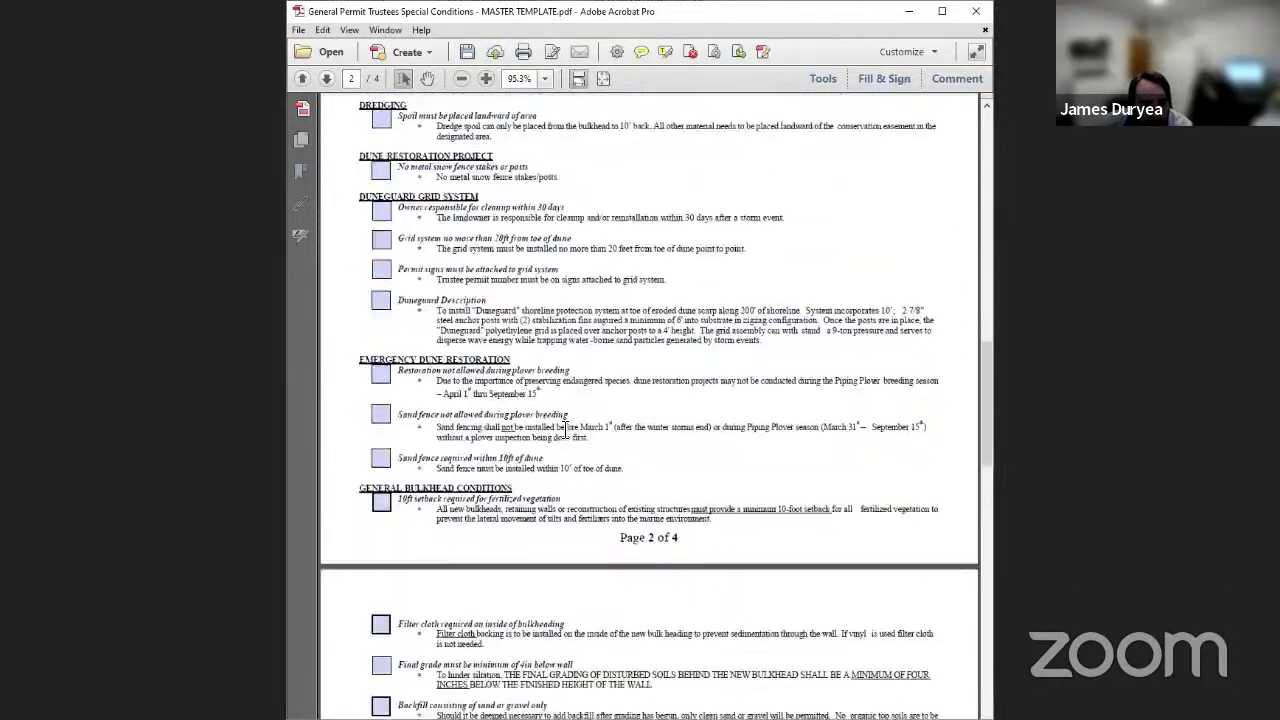
{"action": "scroll", "coordinate": [571, 432], "scroll_direction": "down", "scroll_amount": 2}
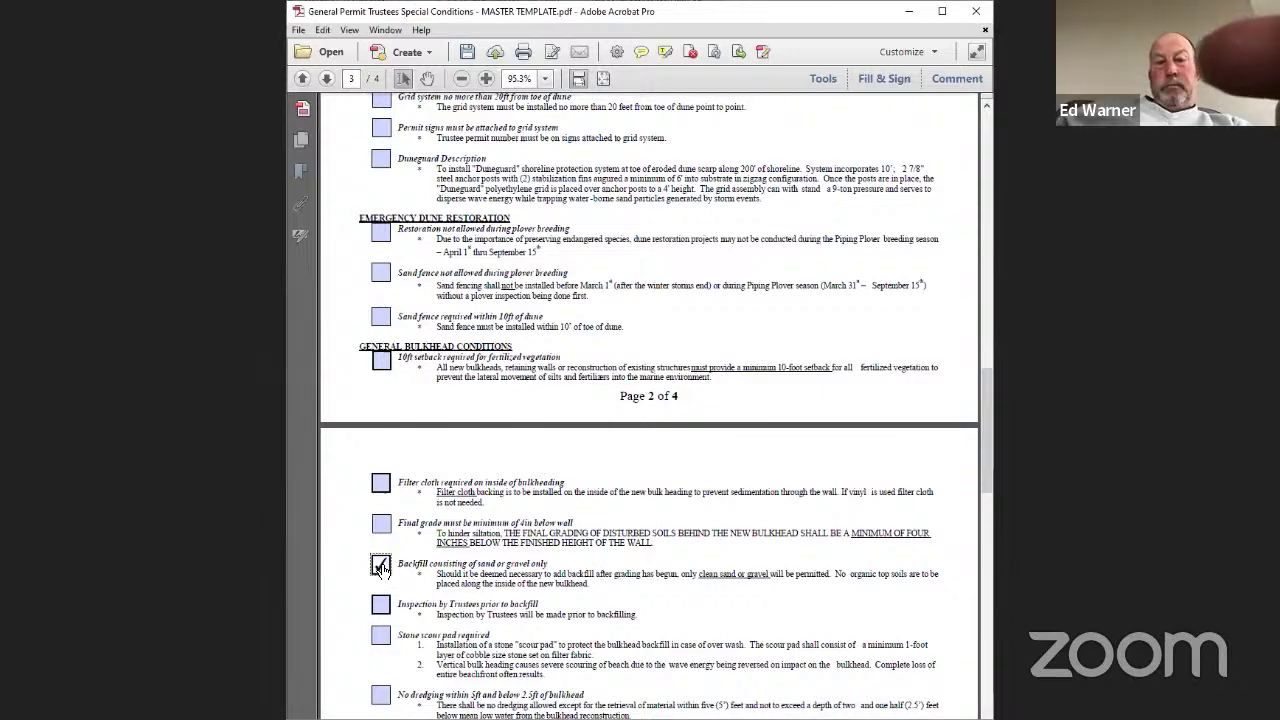
{"action": "scroll", "coordinate": [521, 255], "scroll_direction": "up", "scroll_amount": 10}
{"action": "scroll", "coordinate": [521, 255], "scroll_direction": "up", "scroll_amount": 10}
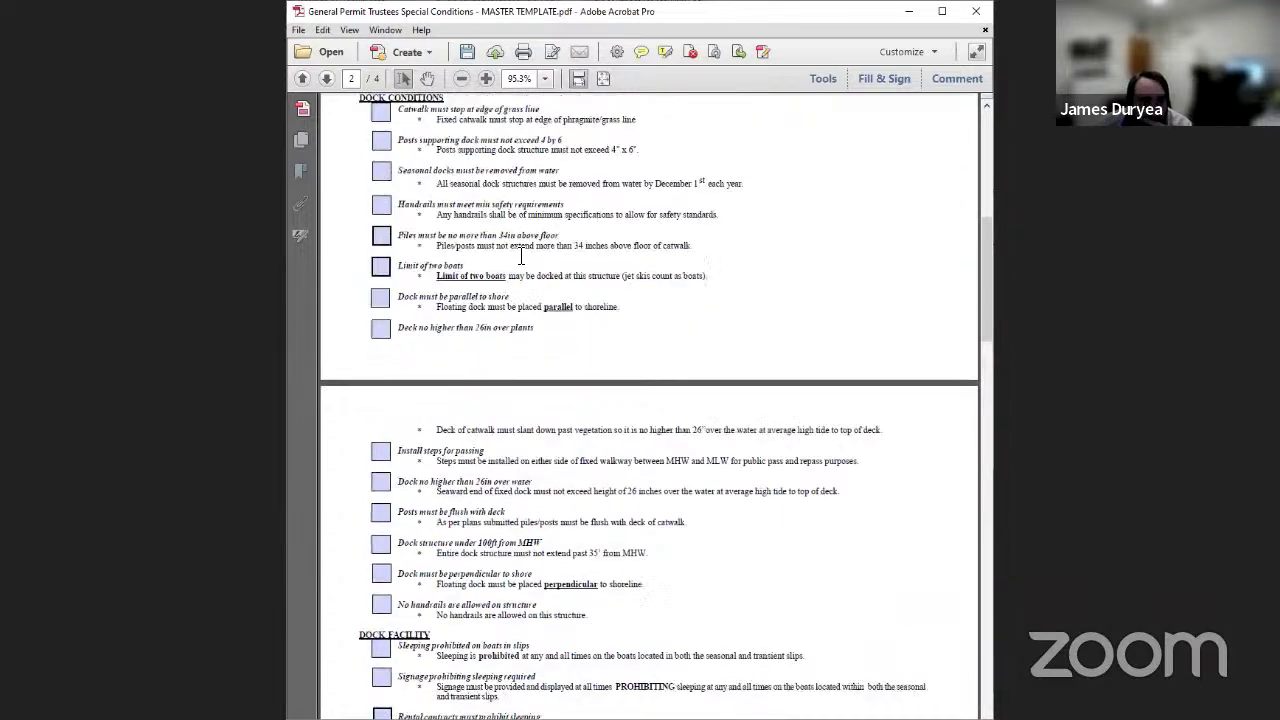
{"action": "scroll", "coordinate": [521, 255], "scroll_direction": "up", "scroll_amount": 2}
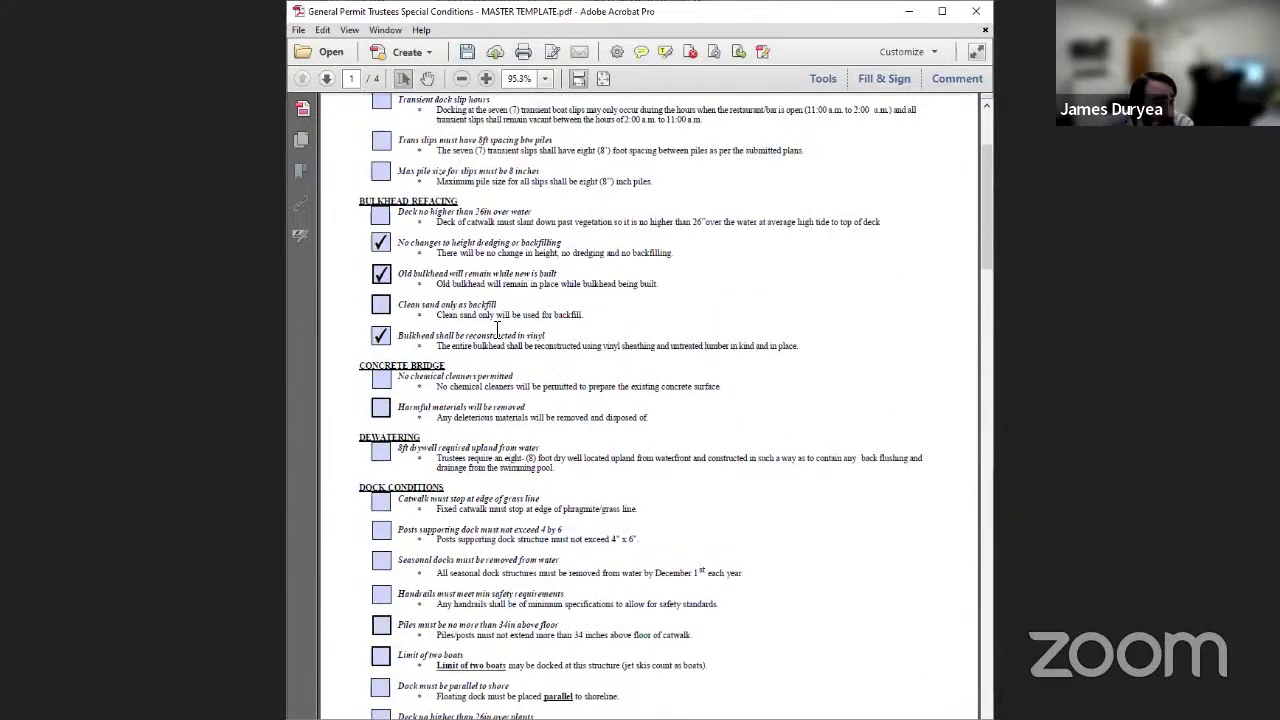
{"action": "scroll", "coordinate": [432, 338], "scroll_direction": "down", "scroll_amount": 2}
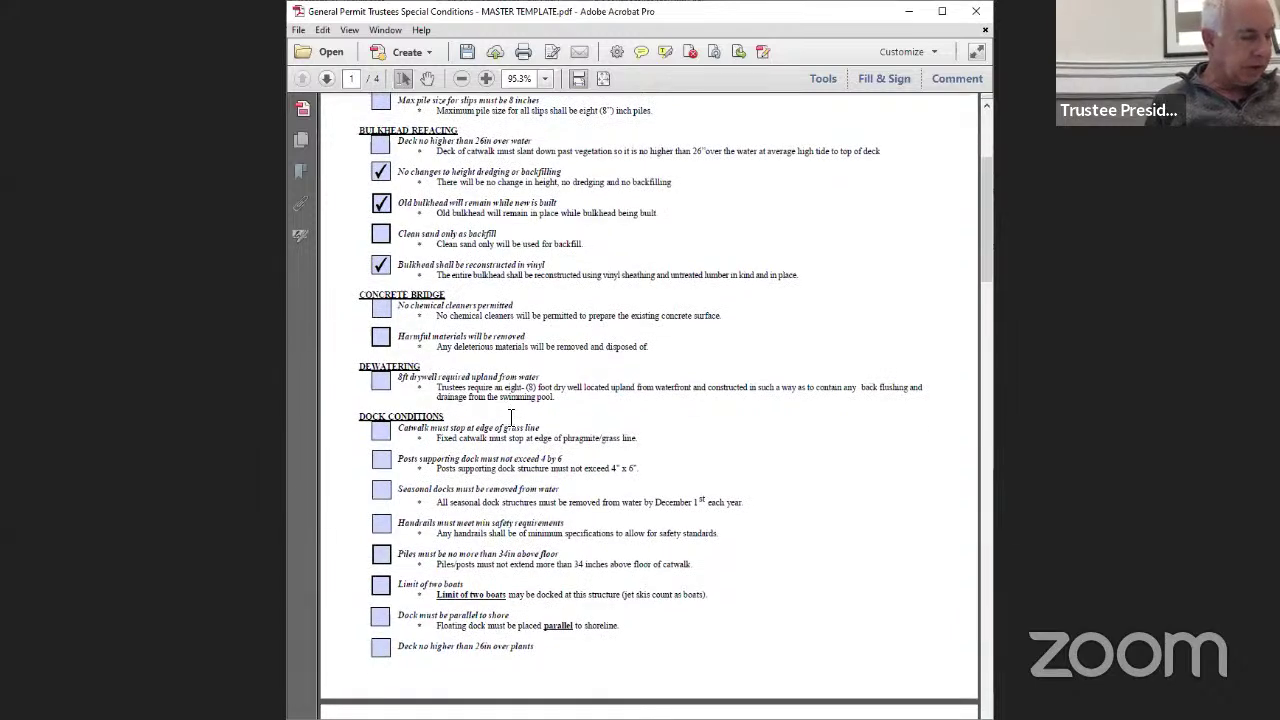
{"action": "scroll", "coordinate": [511, 417], "scroll_direction": "down", "scroll_amount": 3}
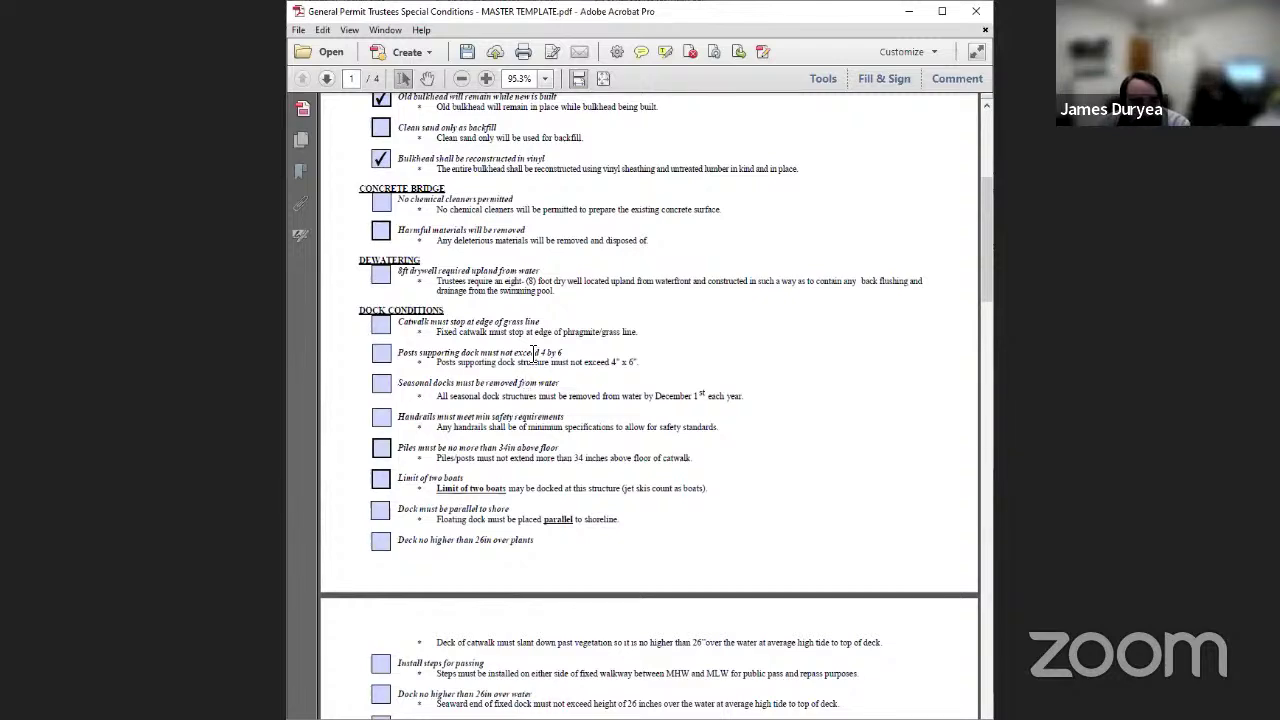
{"action": "scroll", "coordinate": [533, 352], "scroll_direction": "down", "scroll_amount": 3}
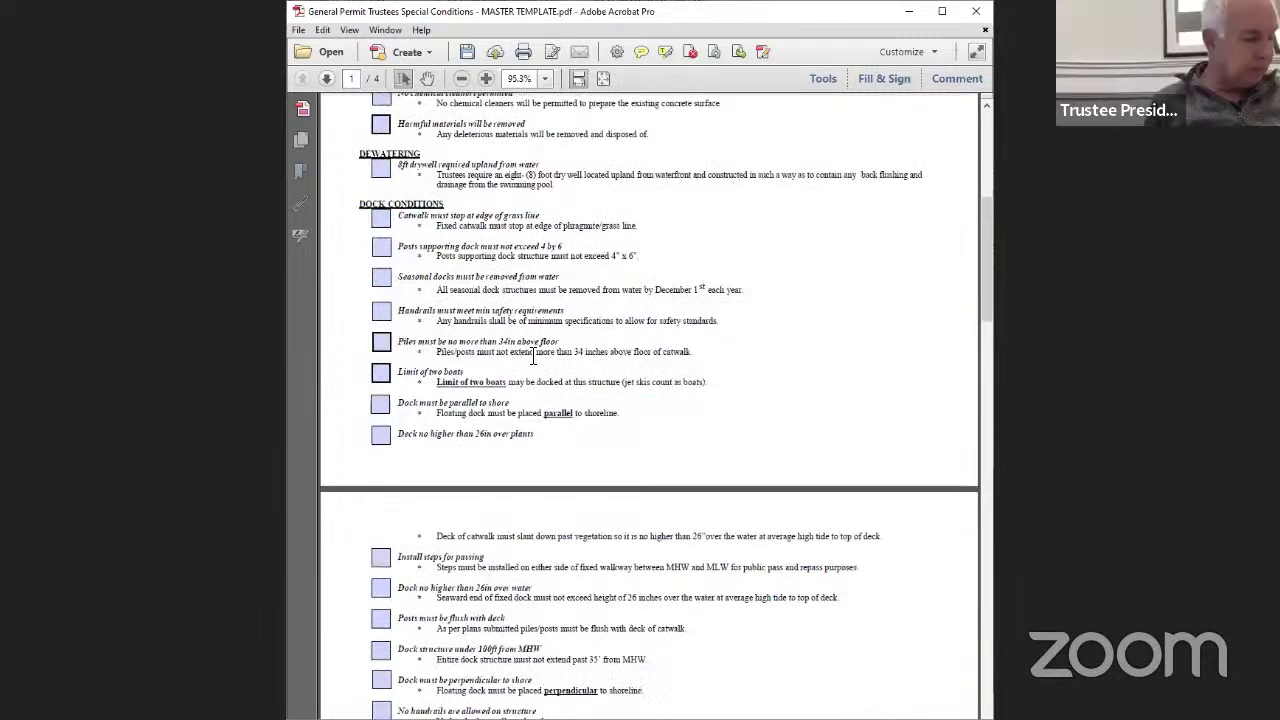
{"action": "scroll", "coordinate": [534, 356], "scroll_direction": "down", "scroll_amount": 2}
{"action": "scroll", "coordinate": [534, 356], "scroll_direction": "down", "scroll_amount": 8}
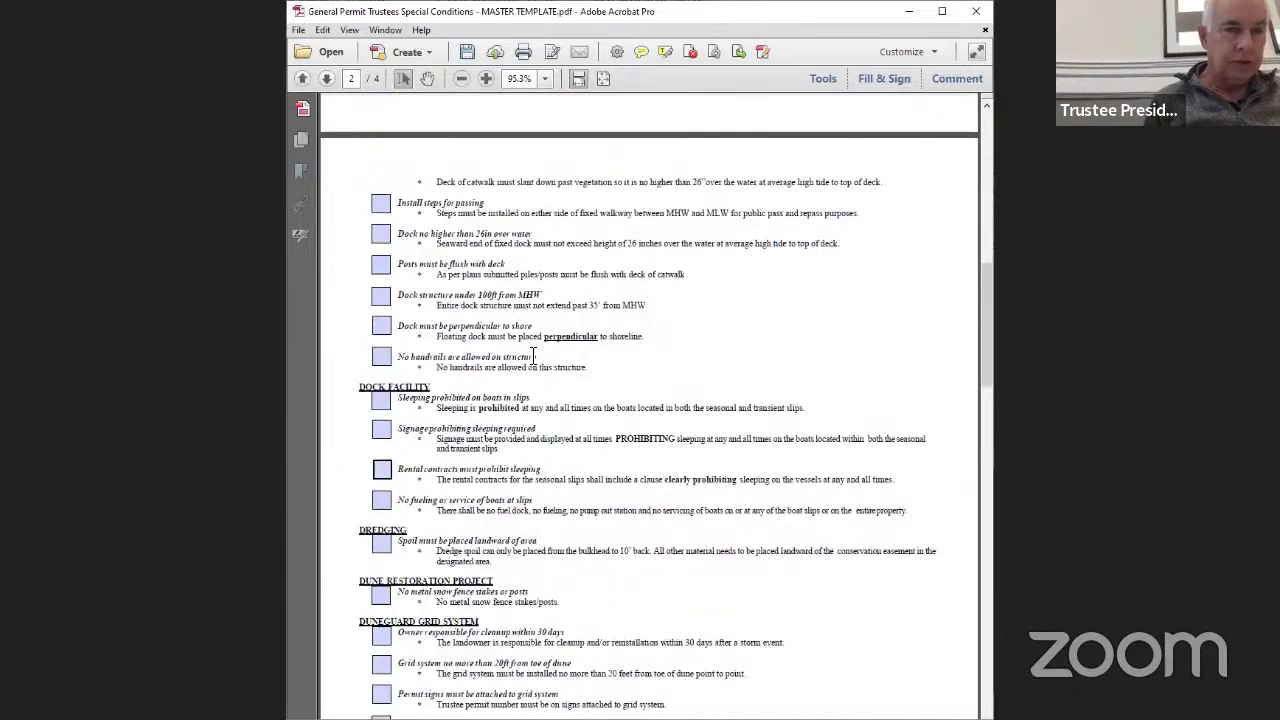
{"action": "scroll", "coordinate": [524, 443], "scroll_direction": "down", "scroll_amount": 1}
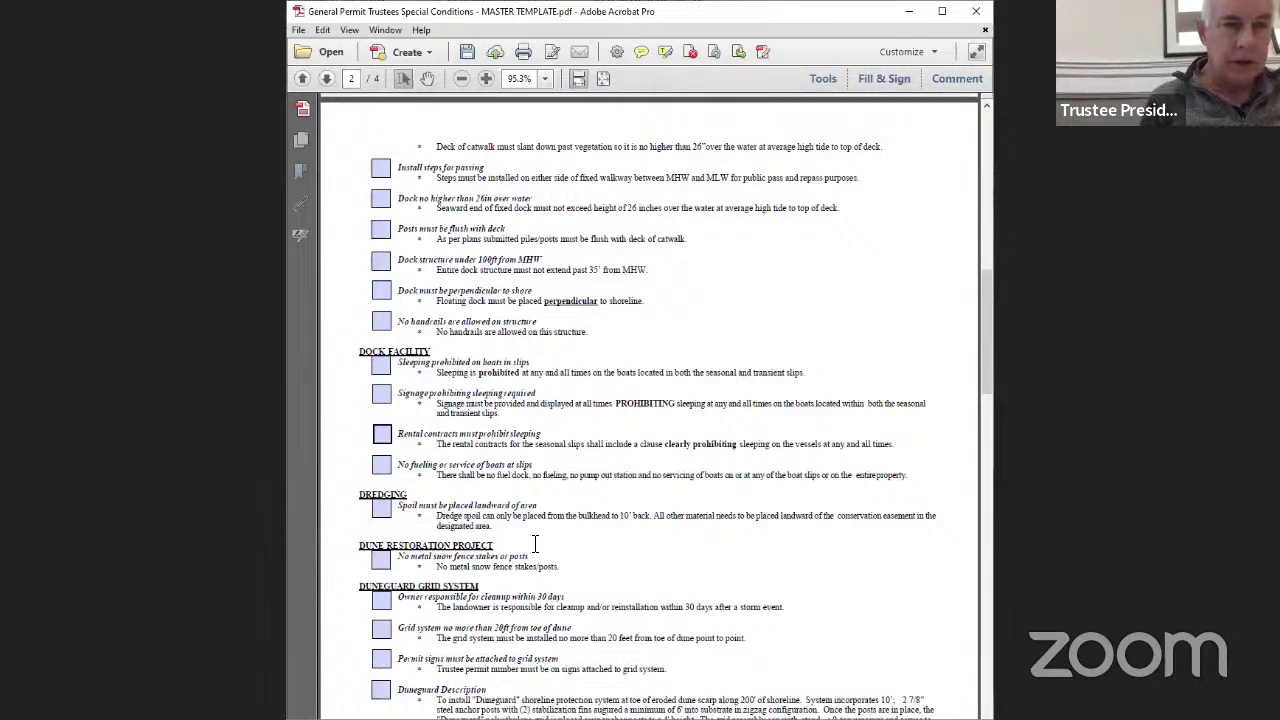
{"action": "scroll", "coordinate": [534, 543], "scroll_direction": "down", "scroll_amount": 1}
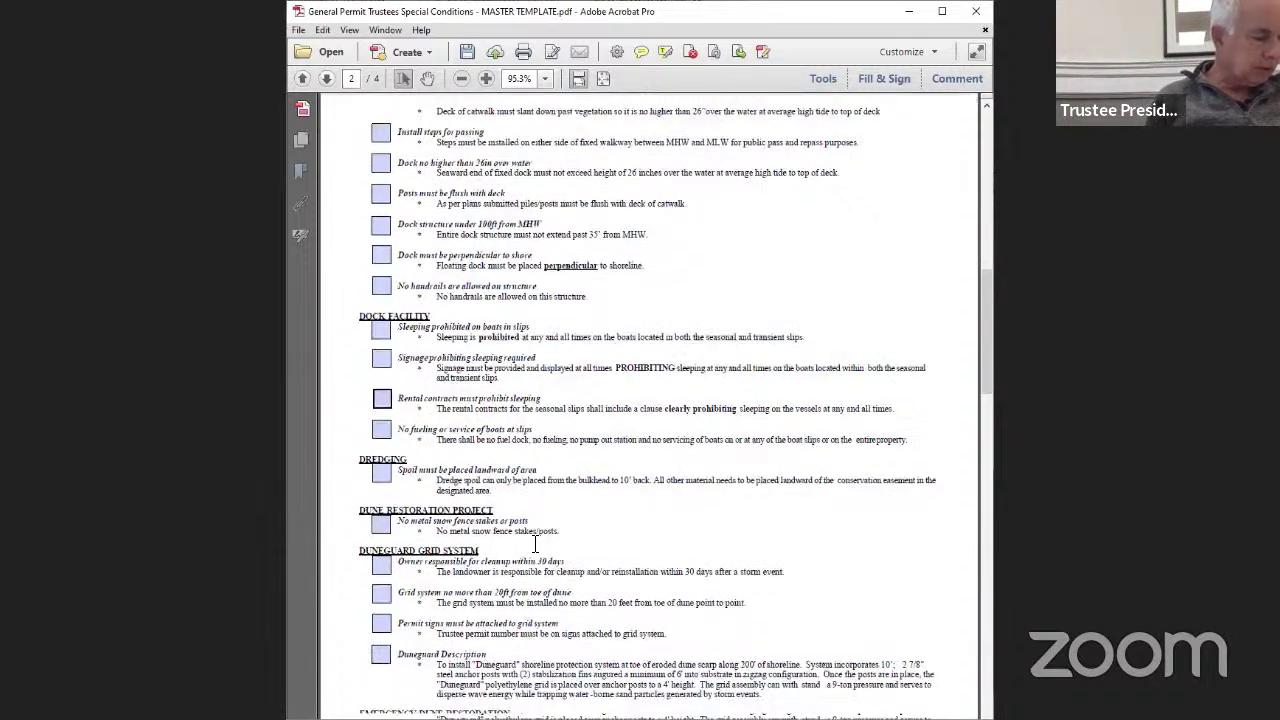
{"action": "scroll", "coordinate": [534, 543], "scroll_direction": "down", "scroll_amount": 2}
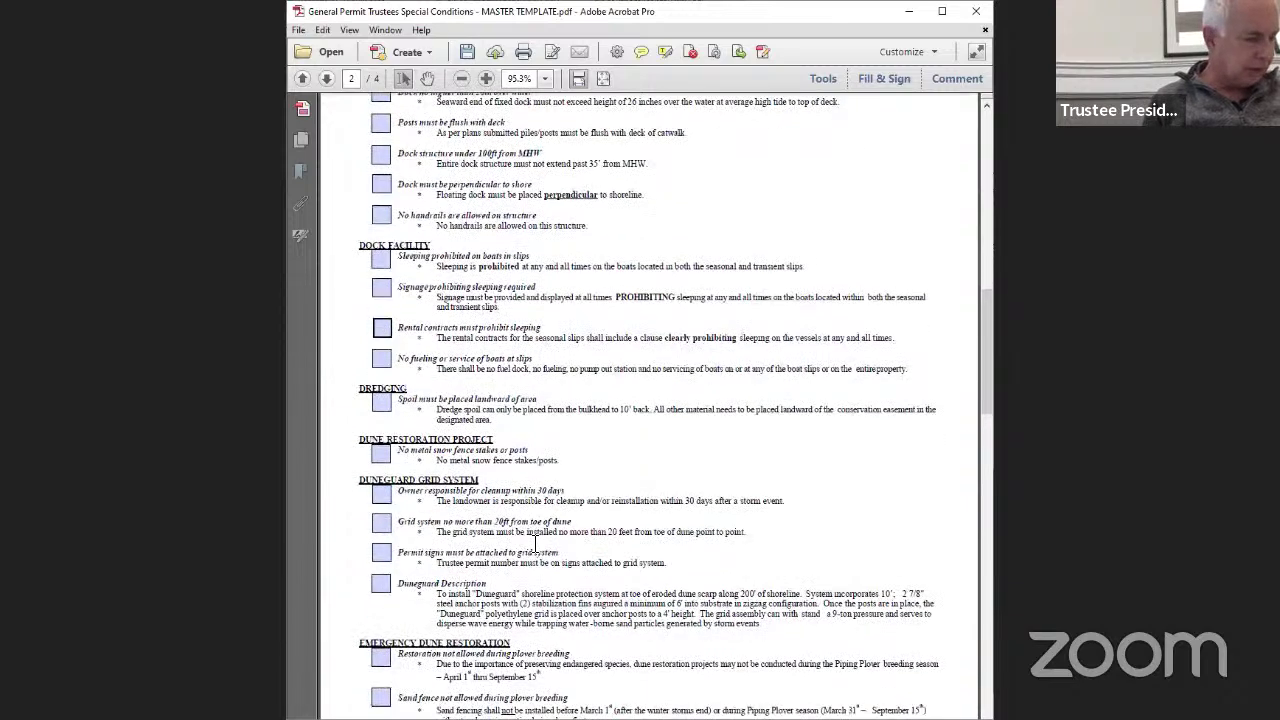
{"action": "scroll", "coordinate": [534, 543], "scroll_direction": "down", "scroll_amount": 1}
{"action": "scroll", "coordinate": [534, 543], "scroll_direction": "down", "scroll_amount": 2}
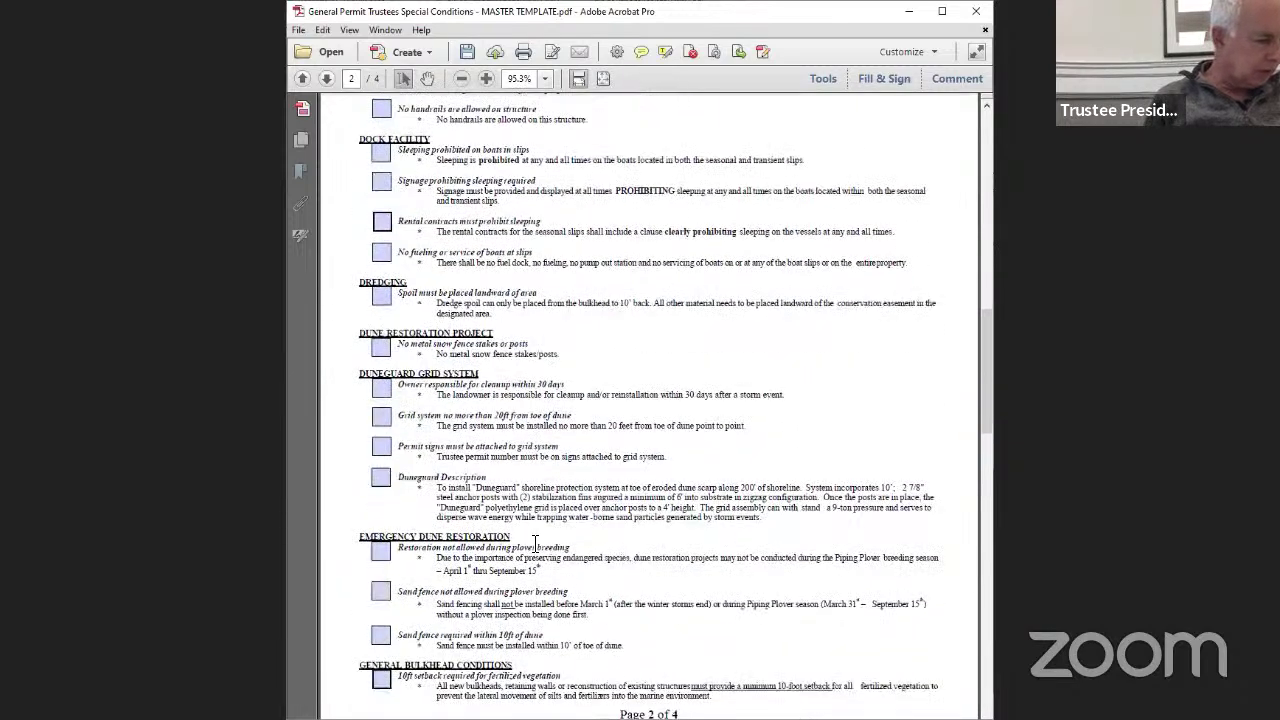
{"action": "scroll", "coordinate": [534, 543], "scroll_direction": "down", "scroll_amount": 2}
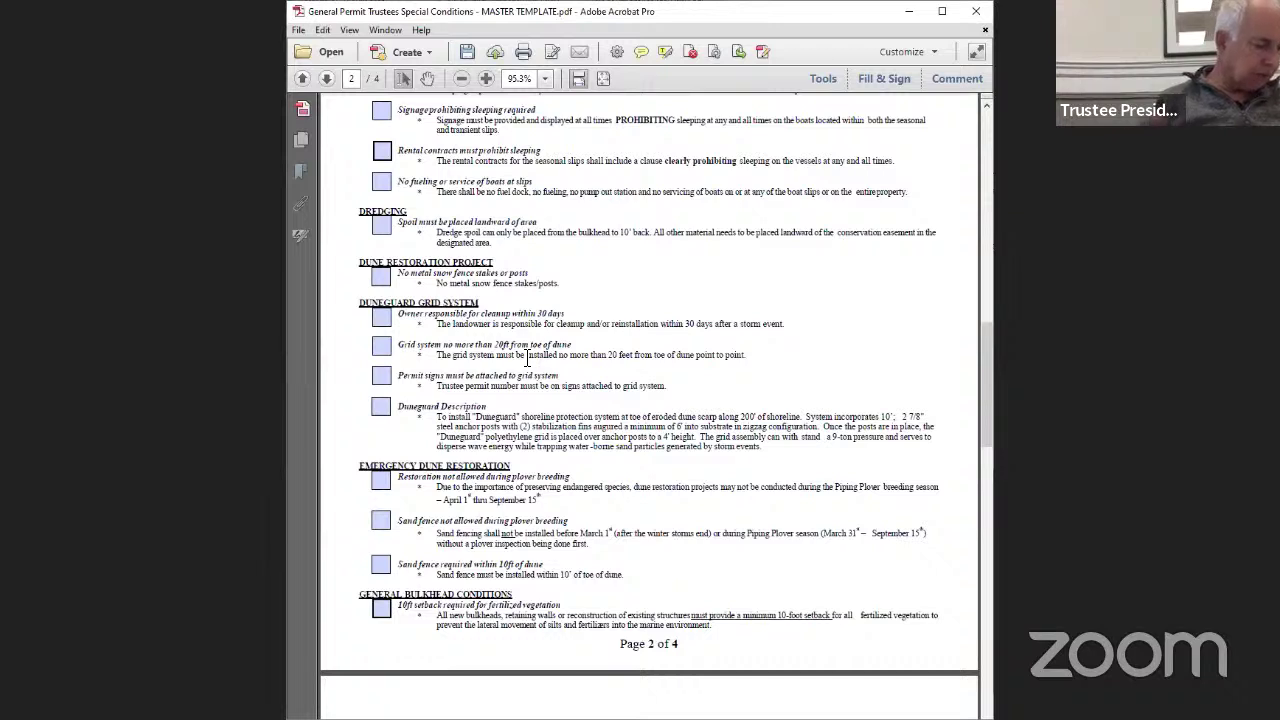
Tick the 10ft setback for fertilized vegetation and the final grade 4in below wall conditions
{"action": "left_click", "coordinate": [382, 612]}
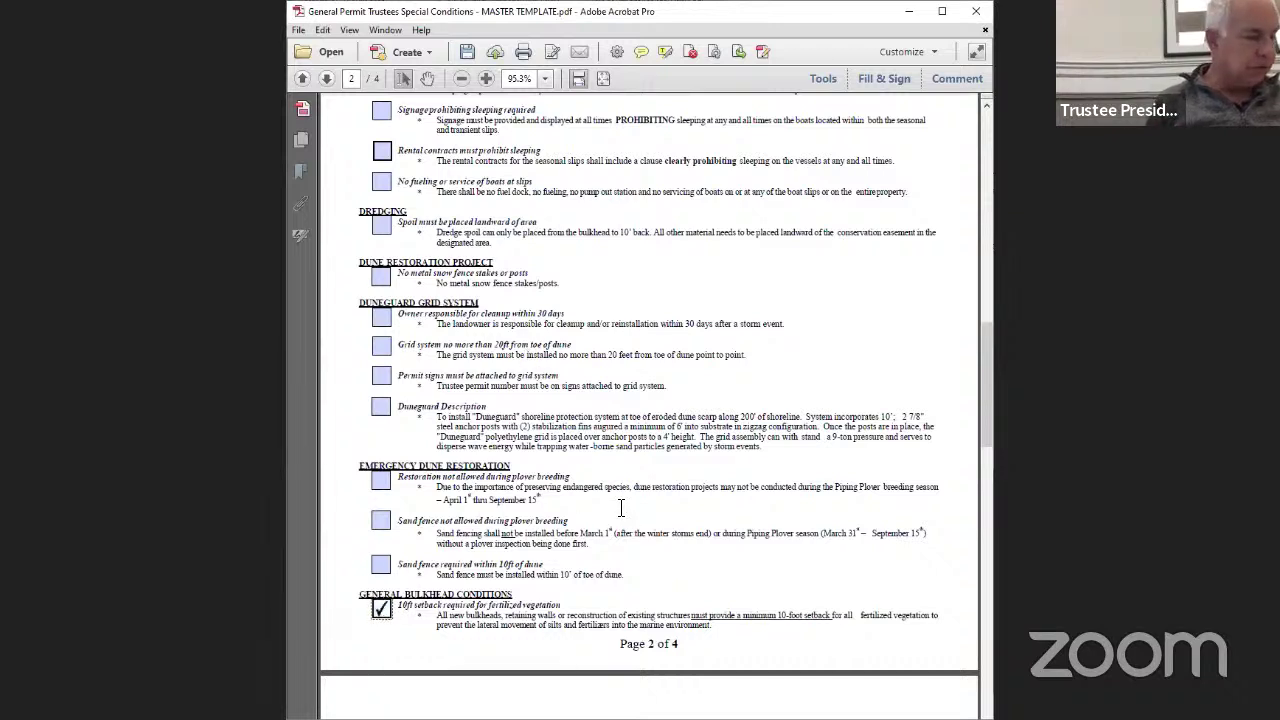
{"action": "scroll", "coordinate": [632, 502], "scroll_direction": "up", "scroll_amount": 1}
{"action": "scroll", "coordinate": [632, 502], "scroll_direction": "down", "scroll_amount": 5}
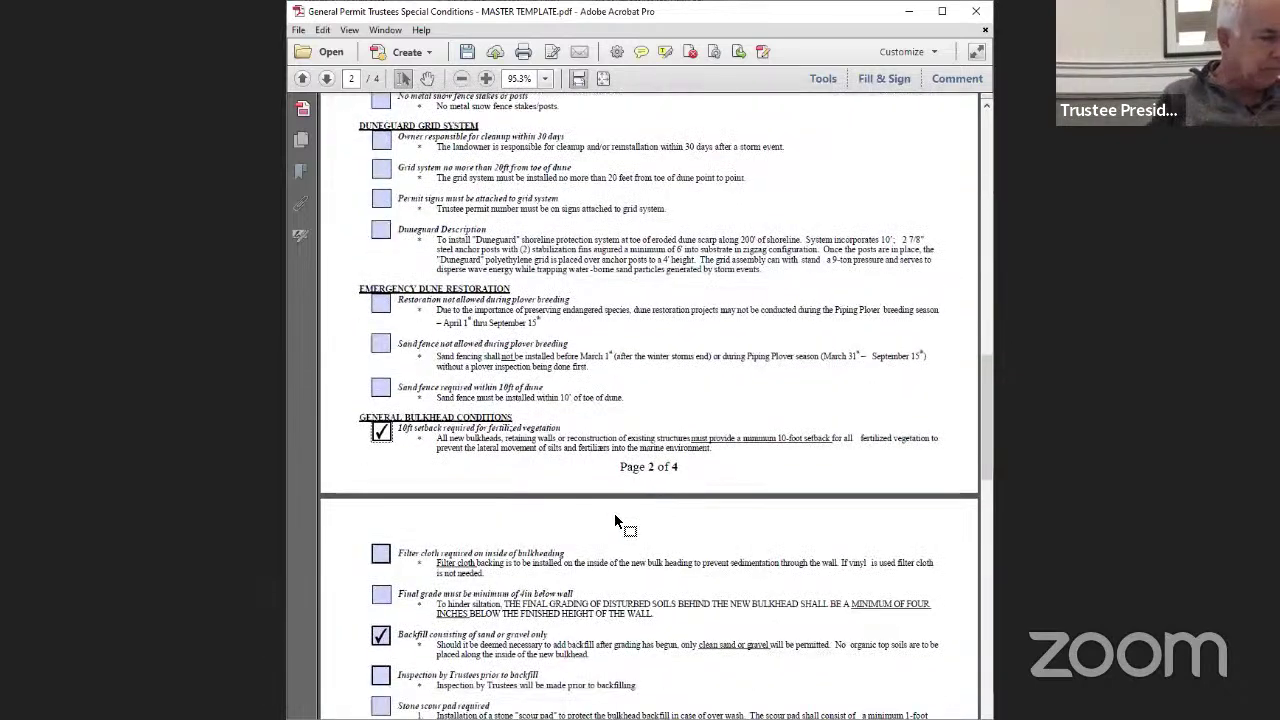
{"action": "scroll", "coordinate": [614, 513], "scroll_direction": "down", "scroll_amount": 1}
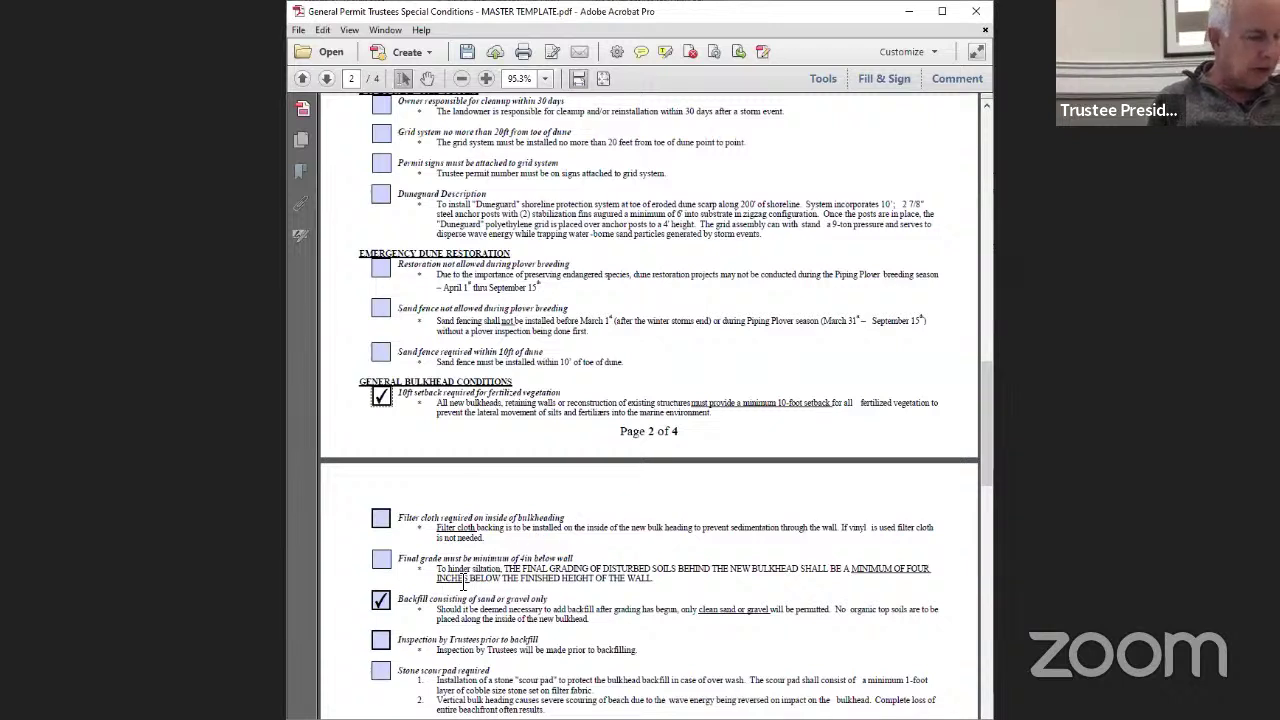
{"action": "left_click", "coordinate": [383, 562]}
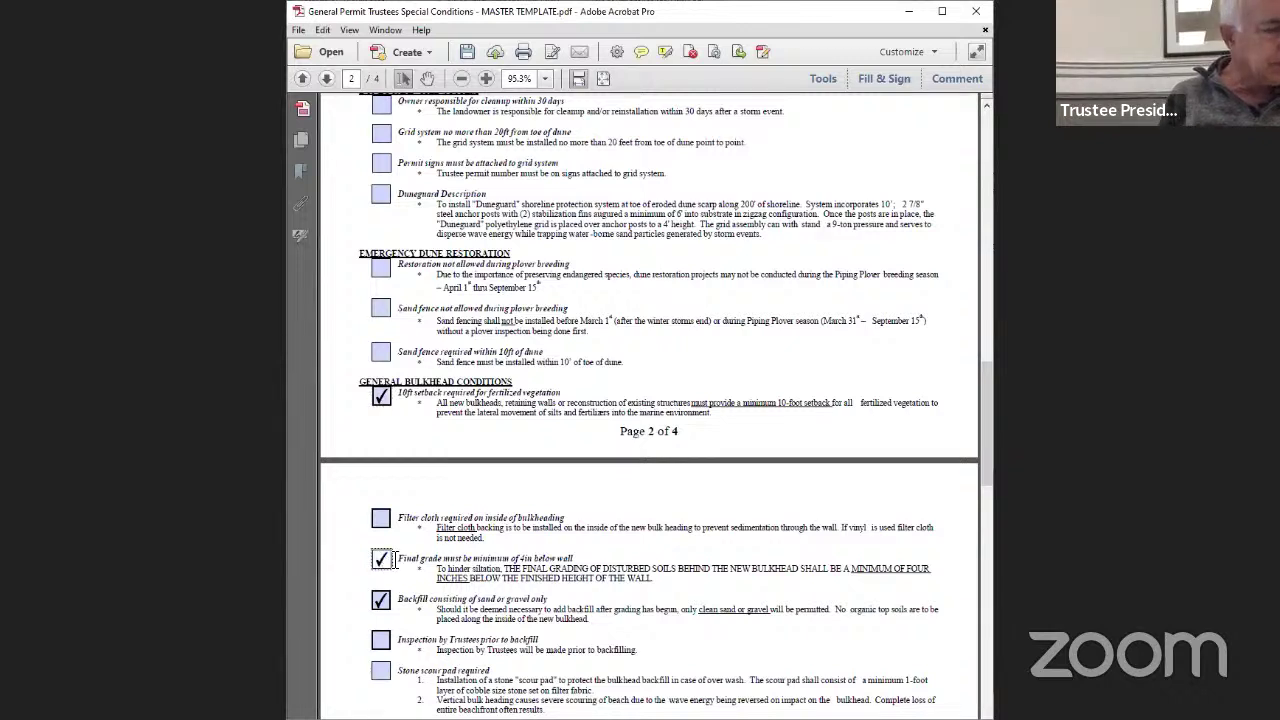
{"action": "scroll", "coordinate": [478, 576], "scroll_direction": "down", "scroll_amount": 4}
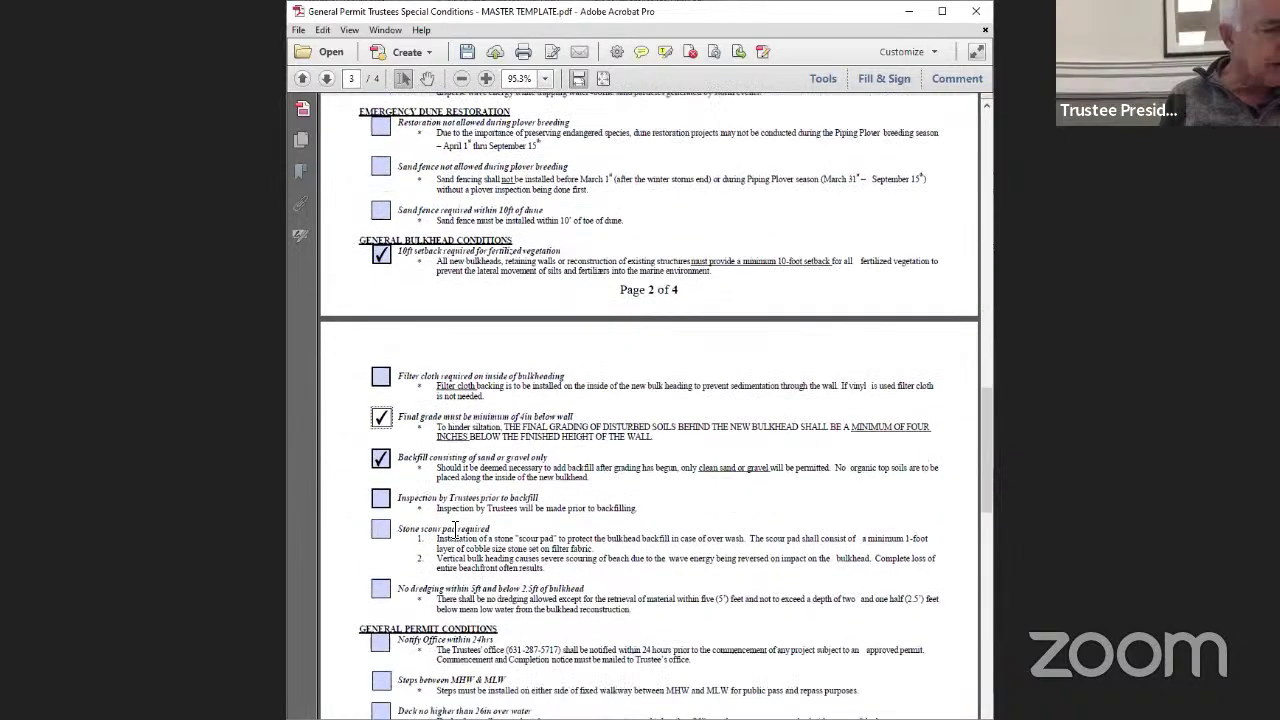
{"action": "scroll", "coordinate": [471, 490], "scroll_direction": "down", "scroll_amount": 1}
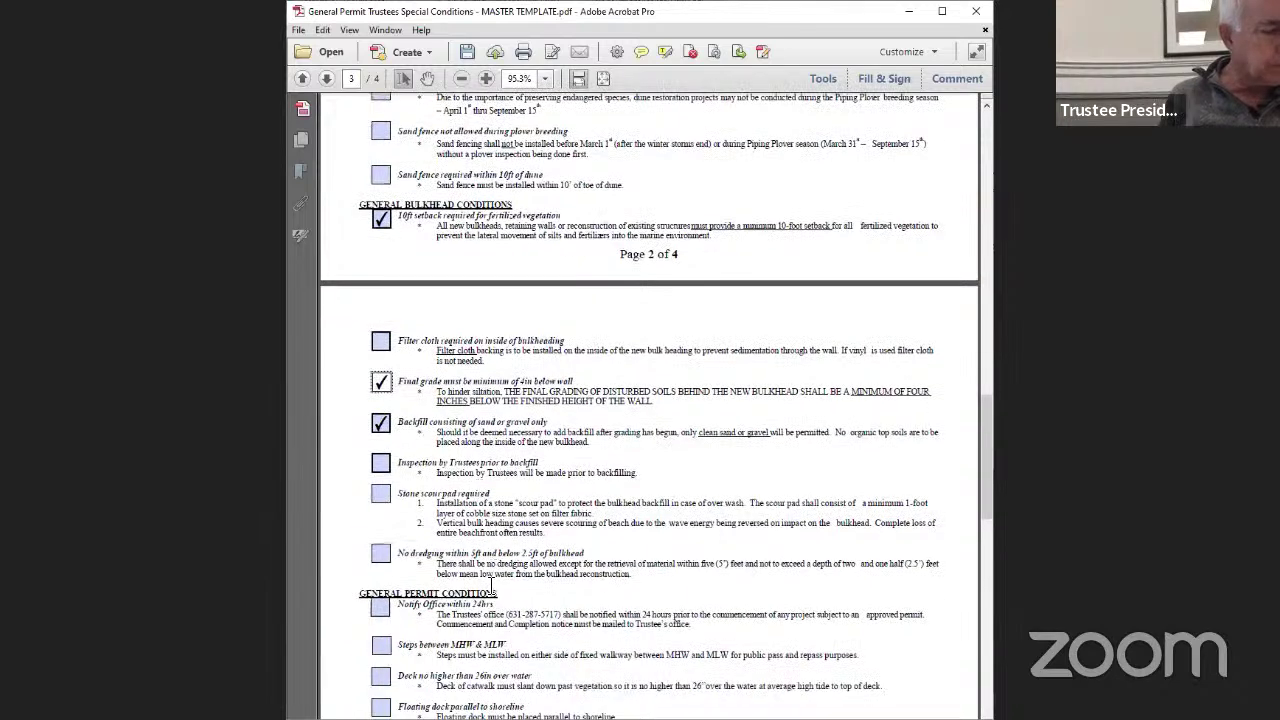
{"action": "scroll", "coordinate": [490, 575], "scroll_direction": "down", "scroll_amount": 3}
{"action": "scroll", "coordinate": [468, 566], "scroll_direction": "down", "scroll_amount": 3}
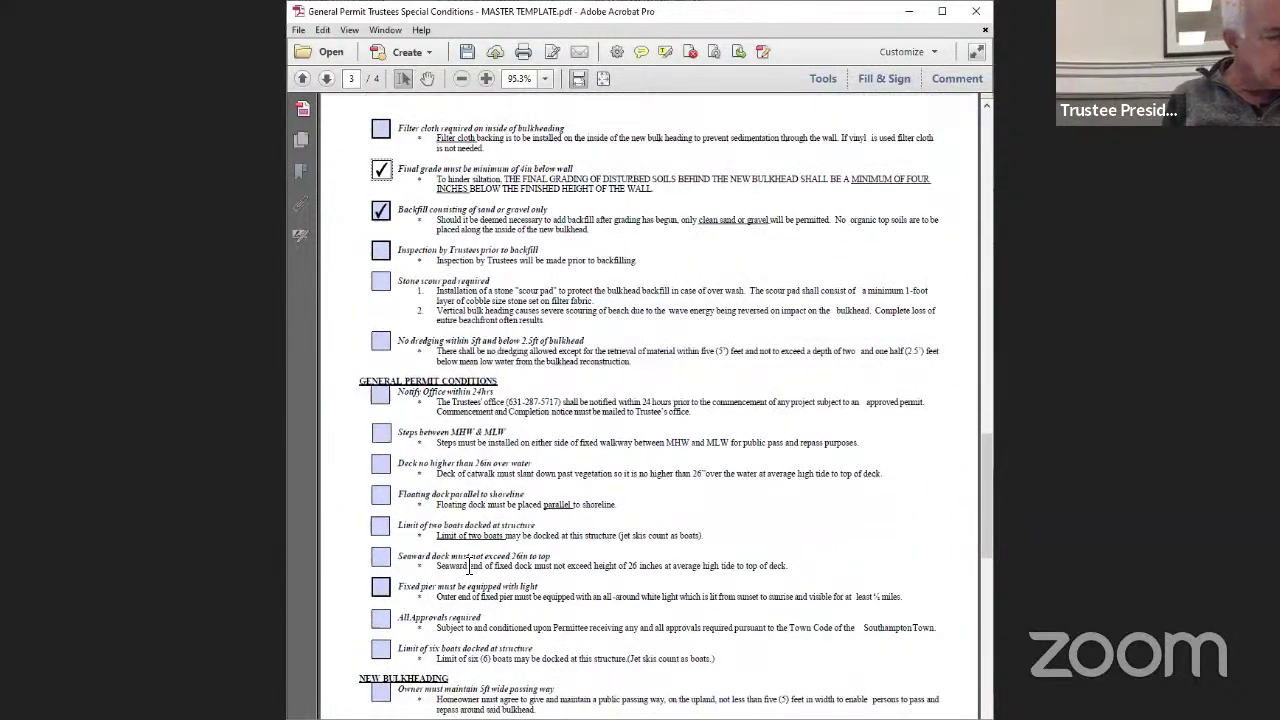
Tick Notify Office within 24hrs, All Approvals, 5ft passing way, no-liability and 18in inland bulkheading conditions
{"action": "left_click", "coordinate": [383, 401]}
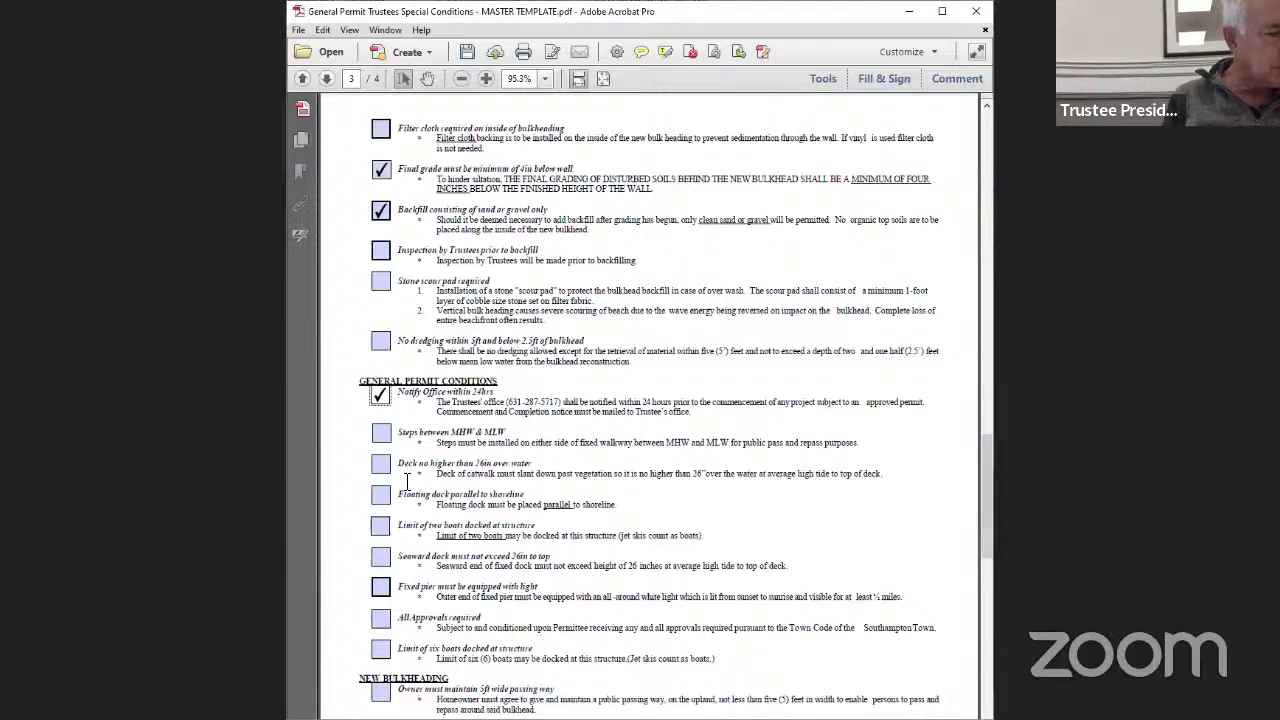
{"action": "scroll", "coordinate": [423, 528], "scroll_direction": "down", "scroll_amount": 1}
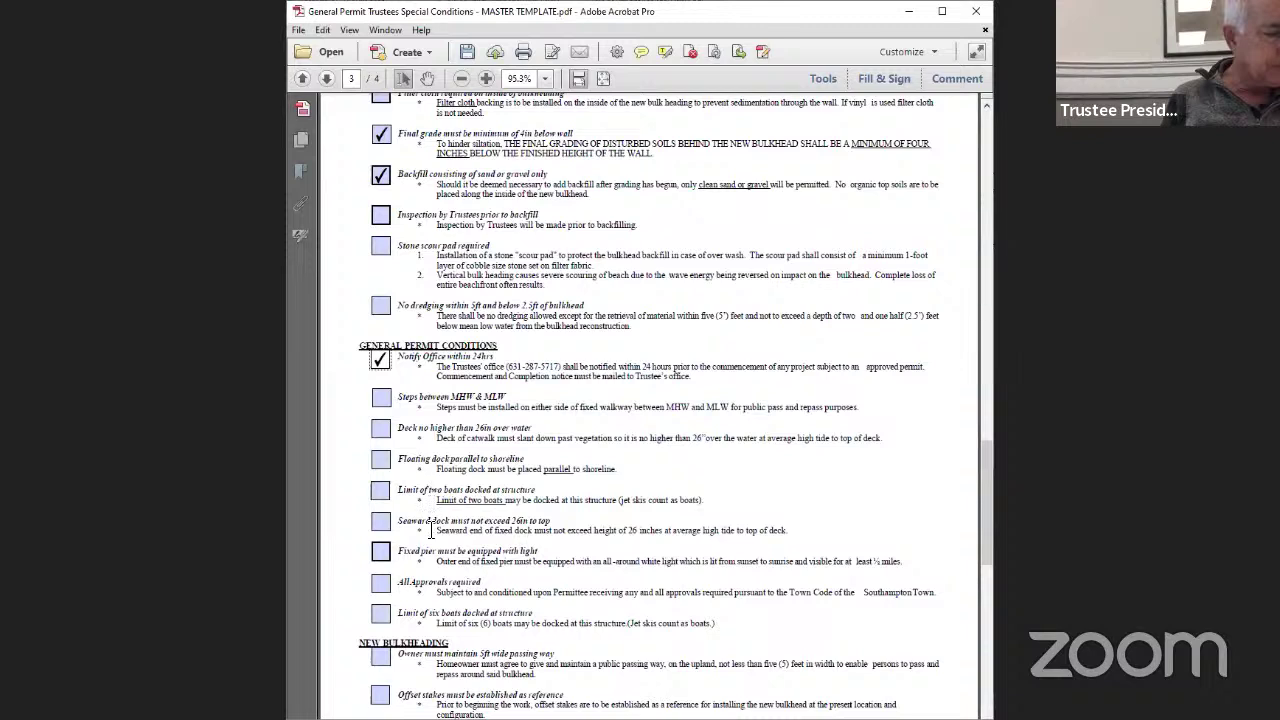
{"action": "left_click", "coordinate": [380, 584]}
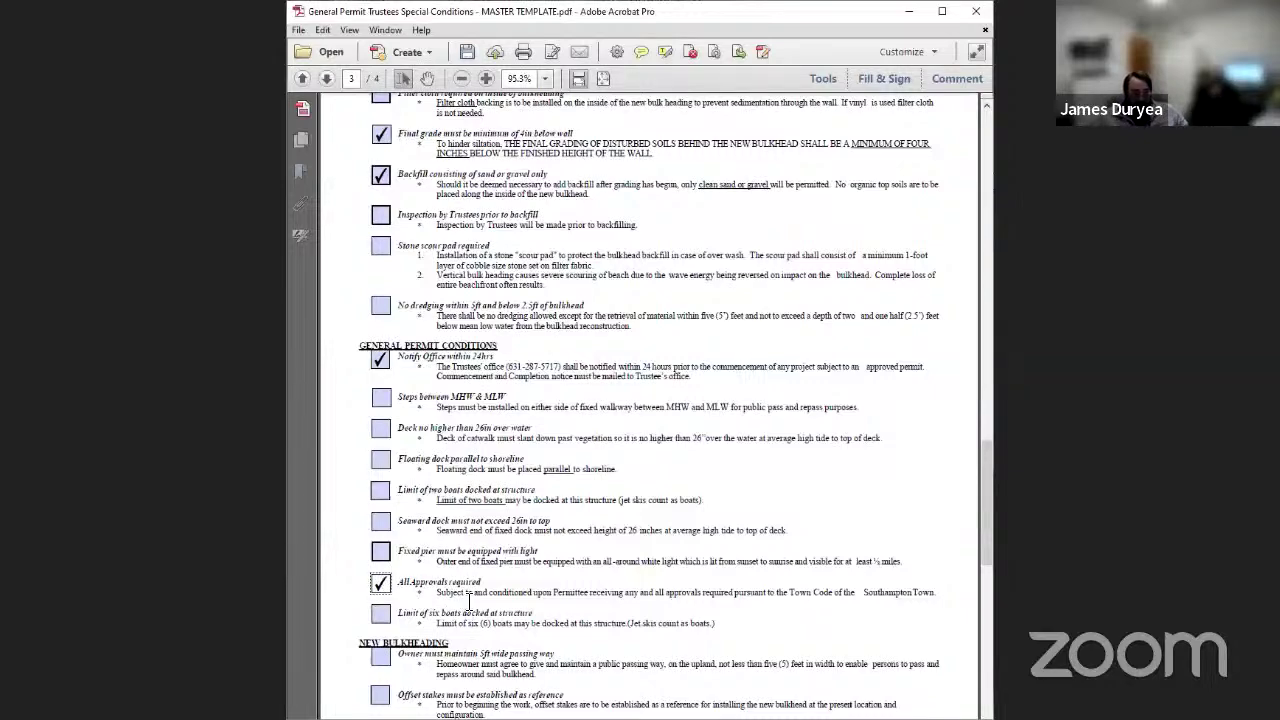
{"action": "scroll", "coordinate": [469, 600], "scroll_direction": "down", "scroll_amount": 3}
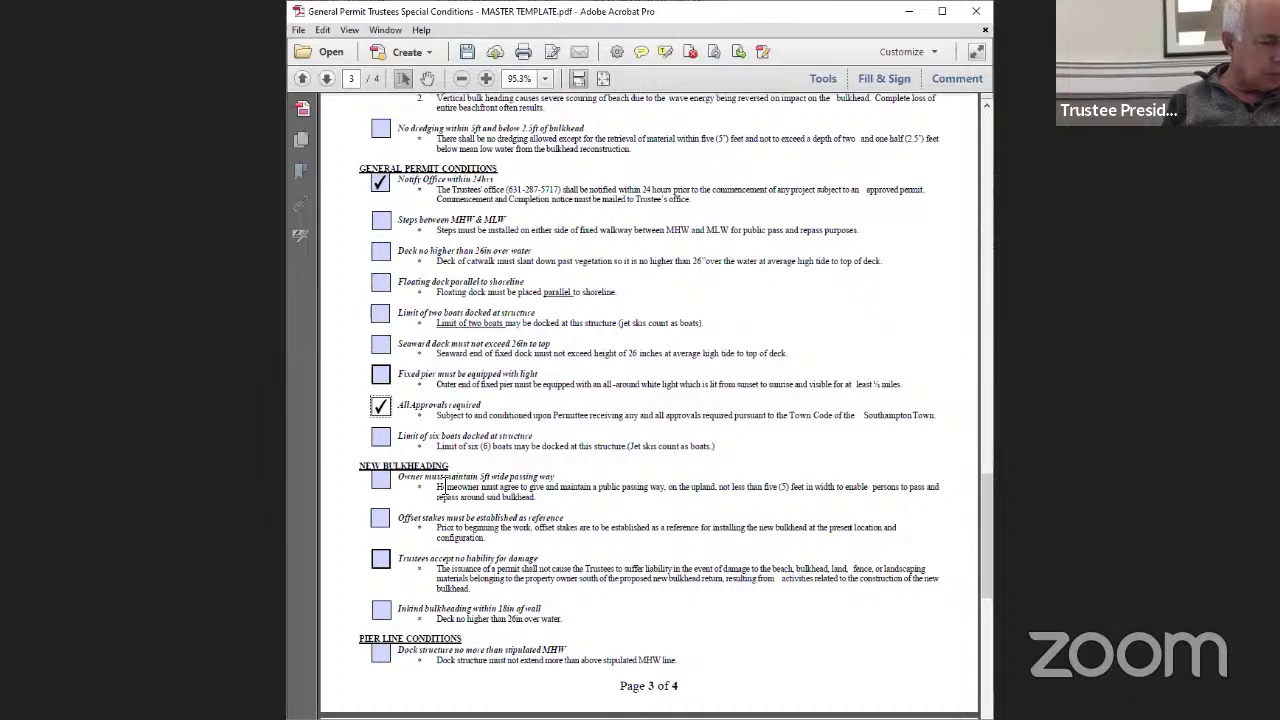
{"action": "left_click", "coordinate": [381, 483]}
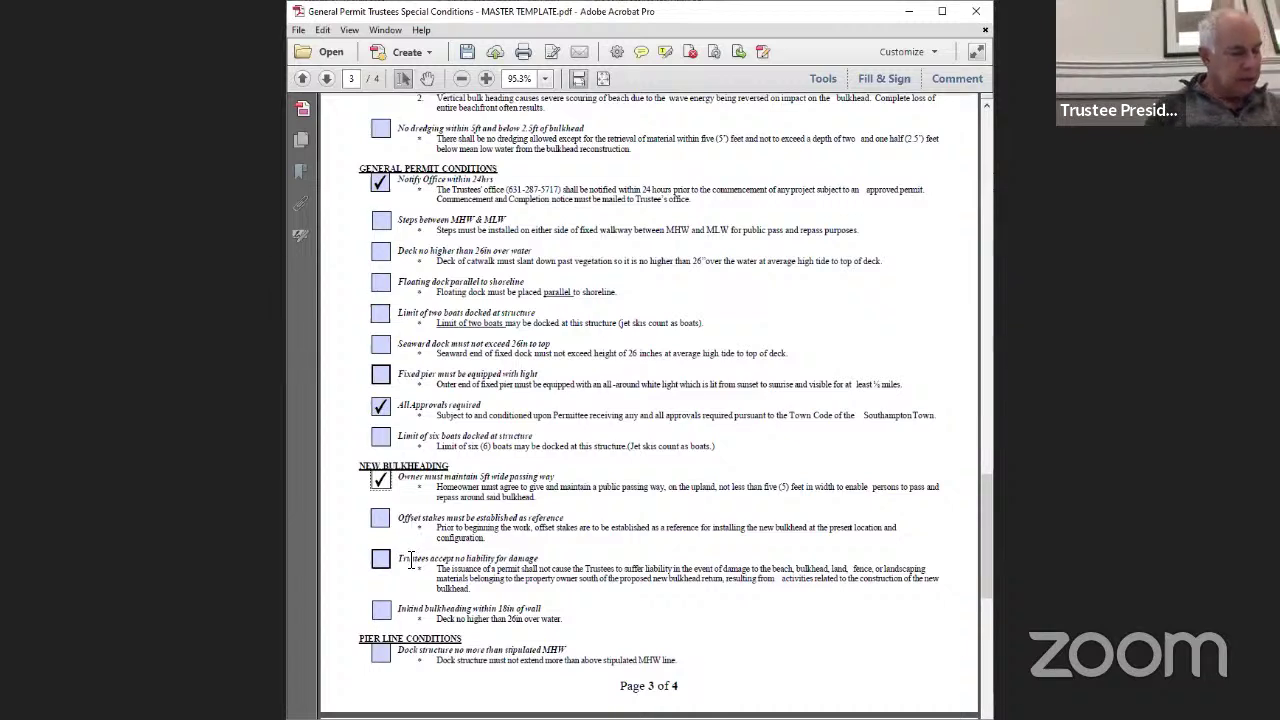
{"action": "left_click", "coordinate": [381, 561]}
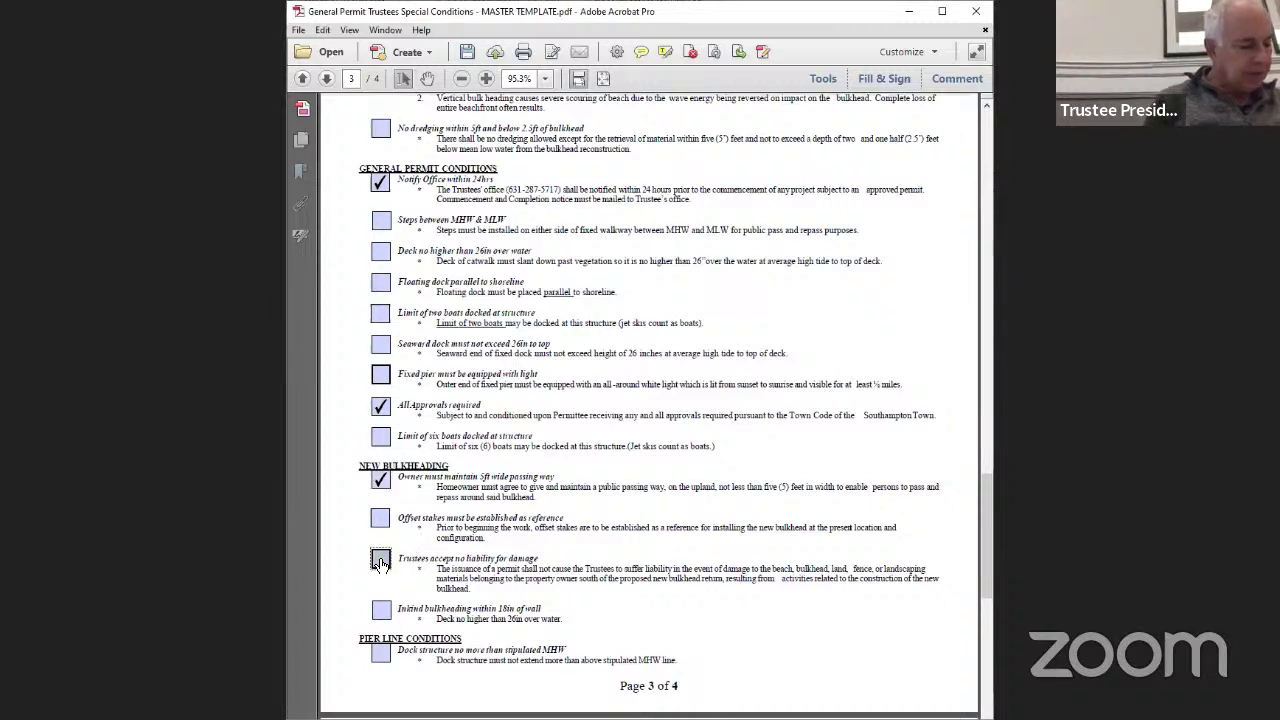
{"action": "left_click", "coordinate": [382, 610]}
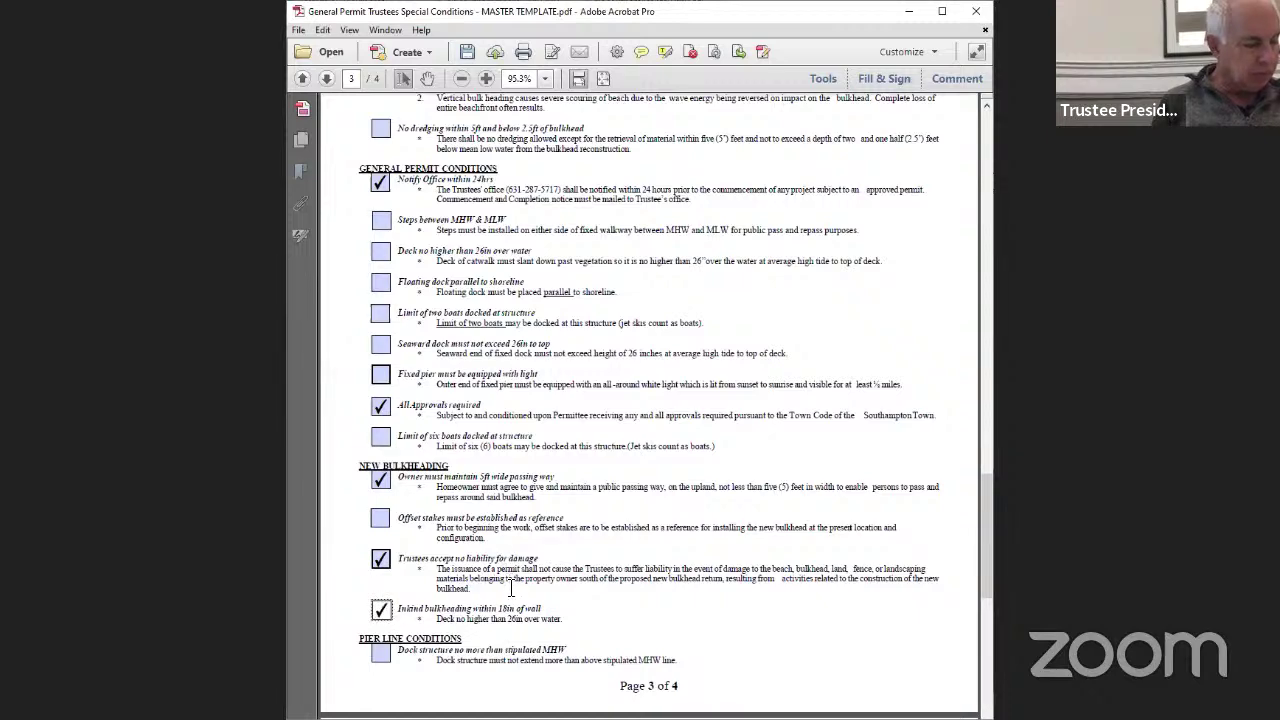
{"action": "scroll", "coordinate": [507, 590], "scroll_direction": "down", "scroll_amount": 2}
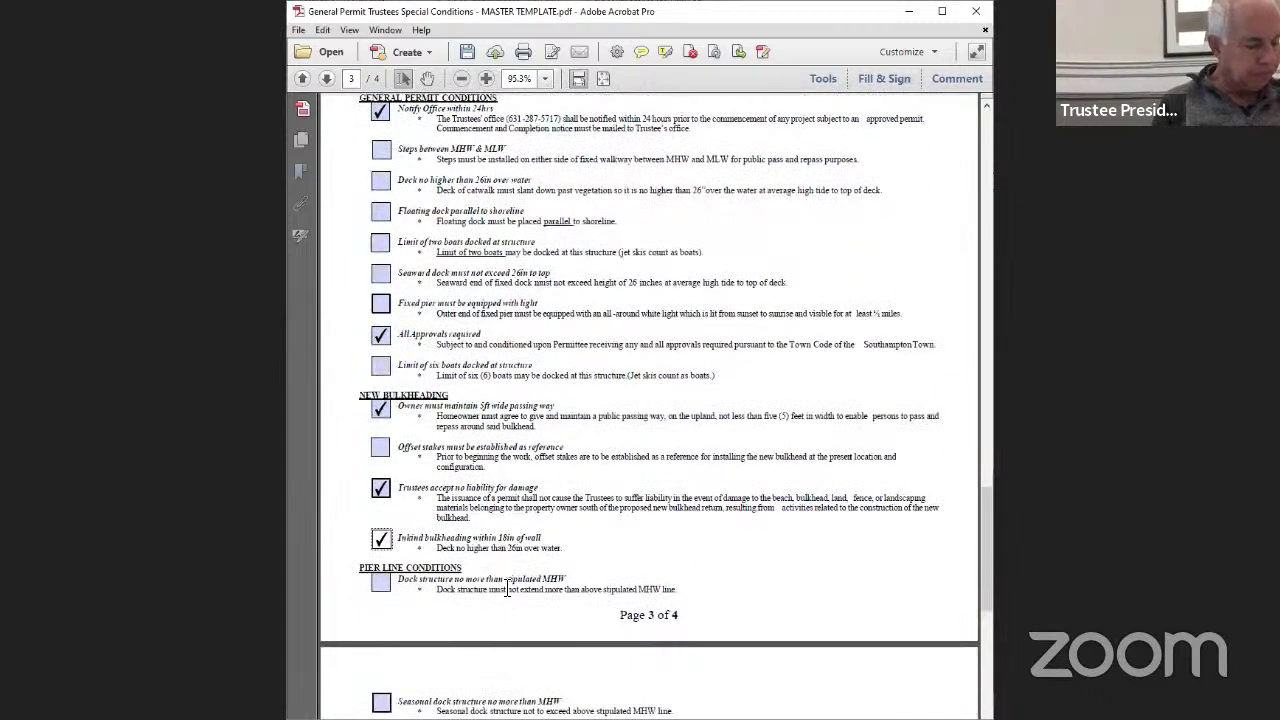
{"action": "scroll", "coordinate": [514, 580], "scroll_direction": "down", "scroll_amount": 8}
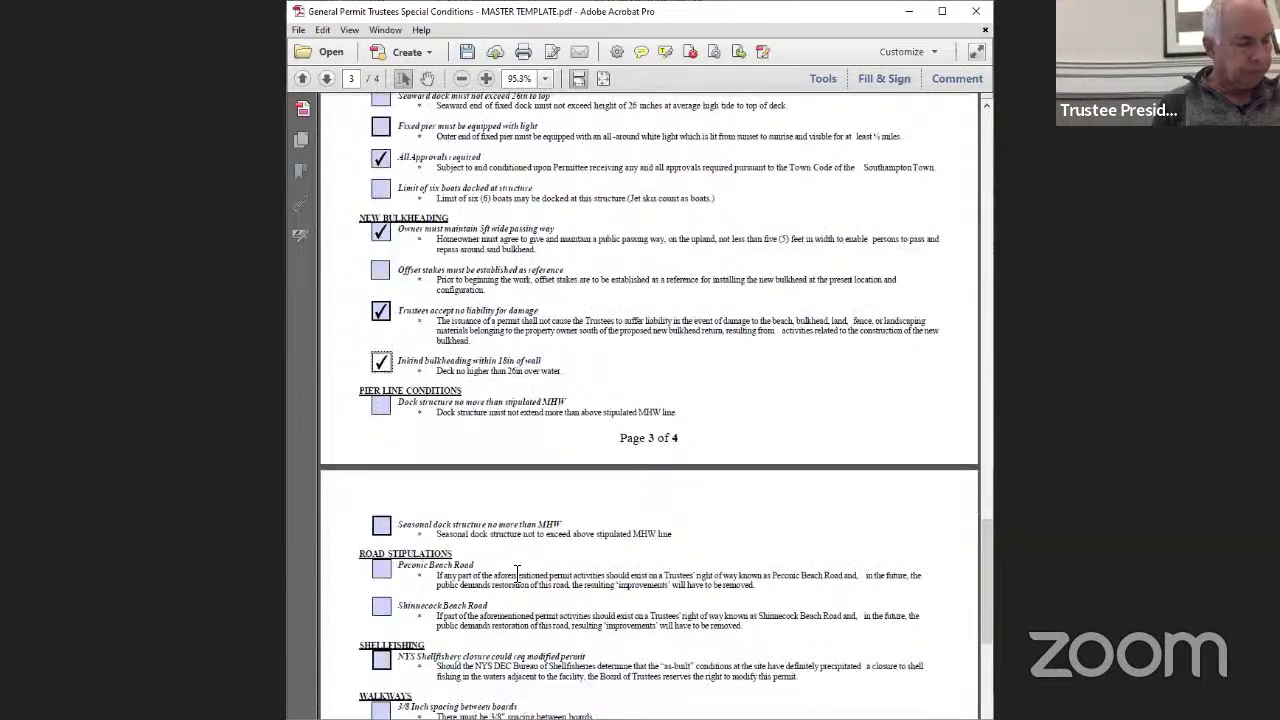
{"action": "scroll", "coordinate": [531, 588], "scroll_direction": "down", "scroll_amount": 3}
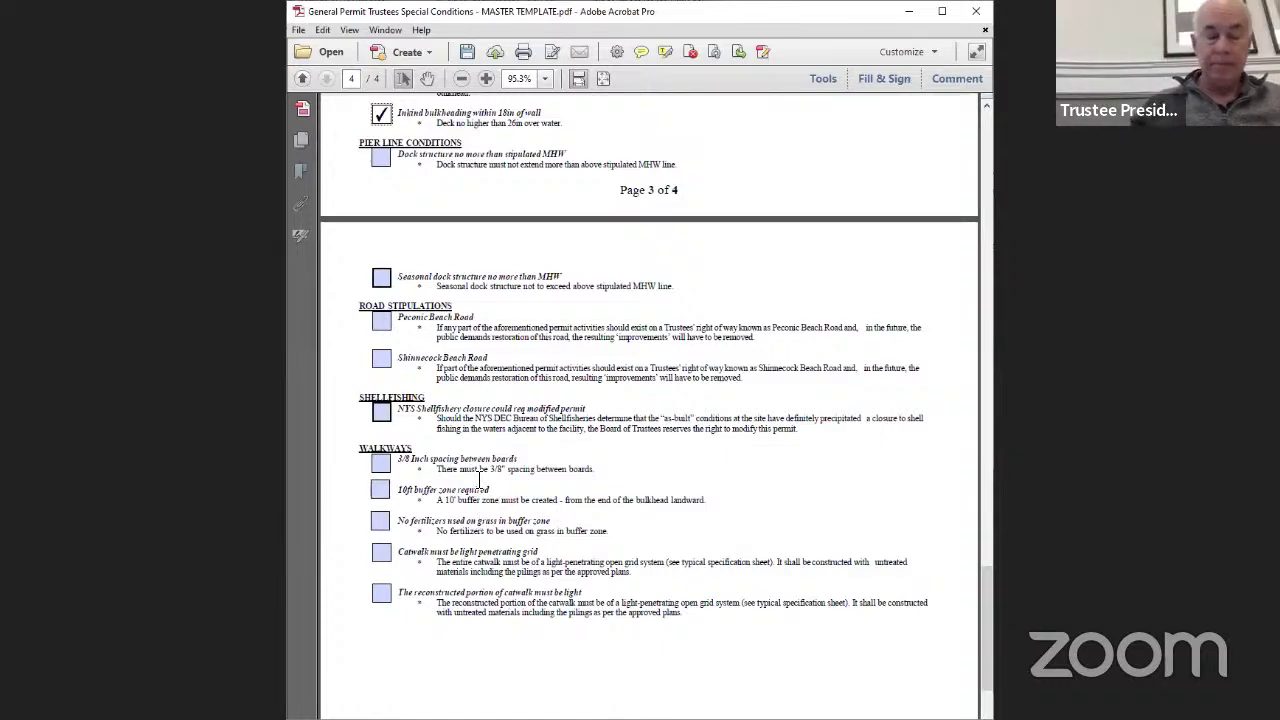
{"action": "scroll", "coordinate": [479, 484], "scroll_direction": "up", "scroll_amount": 3}
{"action": "scroll", "coordinate": [479, 484], "scroll_direction": "up", "scroll_amount": 10}
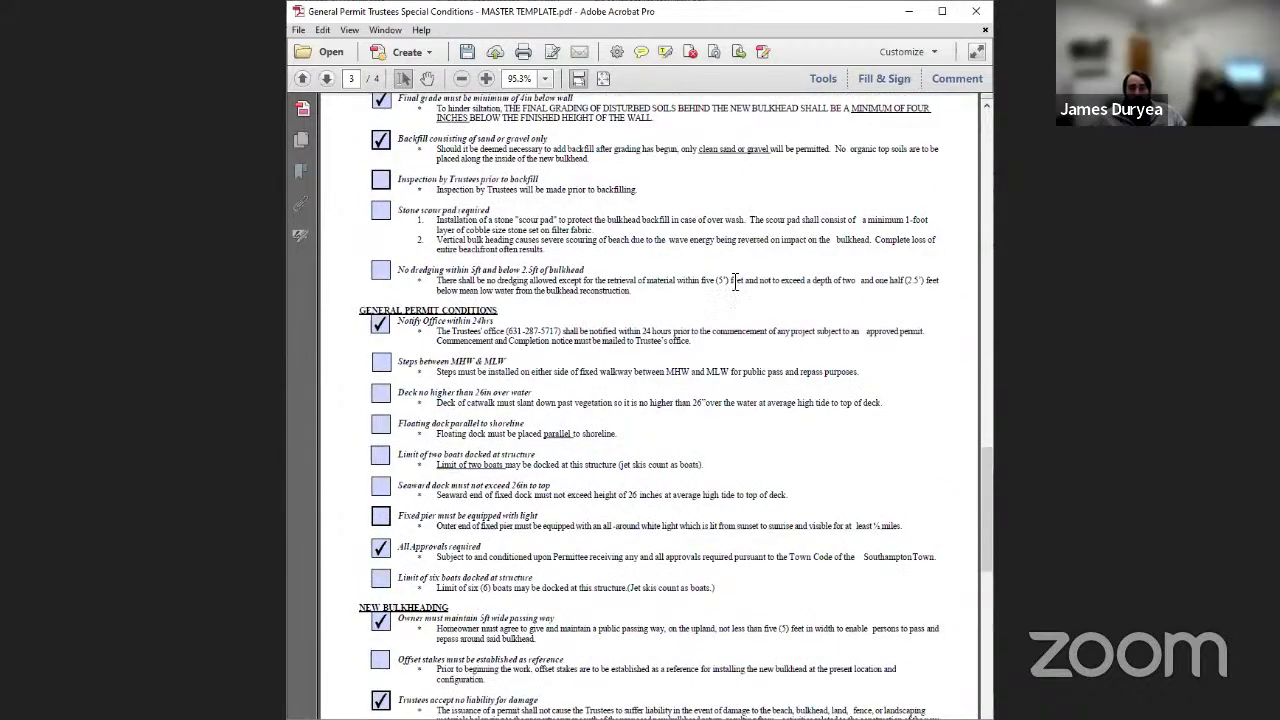
{"action": "scroll", "coordinate": [715, 380], "scroll_direction": "down", "scroll_amount": 2}
{"action": "scroll", "coordinate": [714, 405], "scroll_direction": "down", "scroll_amount": 10}
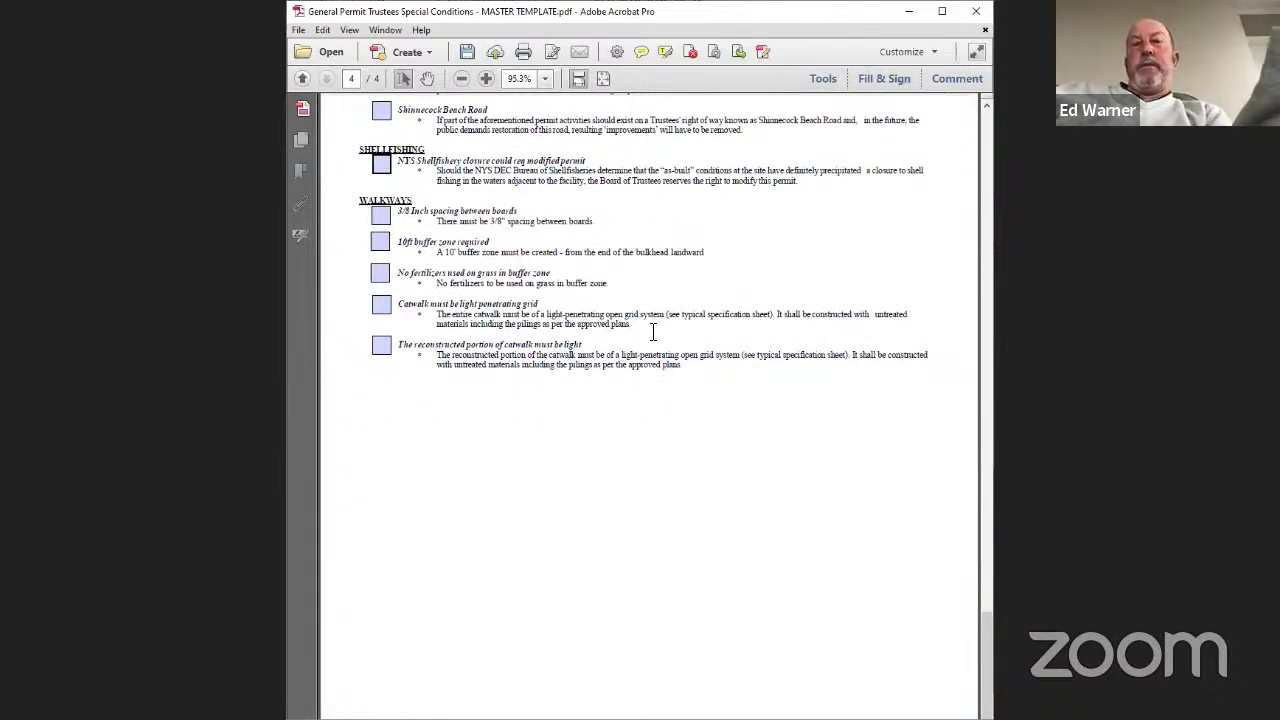
{"action": "scroll", "coordinate": [655, 345], "scroll_direction": "up", "scroll_amount": 5}
{"action": "scroll", "coordinate": [655, 334], "scroll_direction": "up", "scroll_amount": 2}
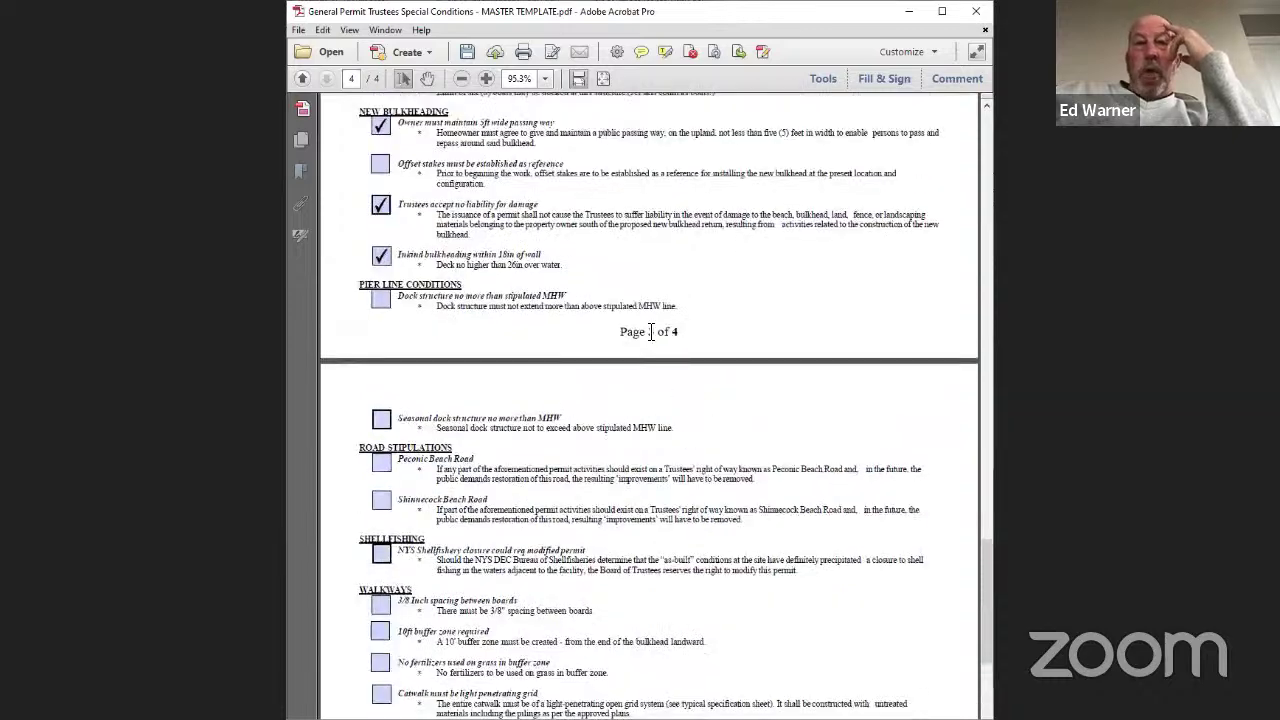
{"action": "scroll", "coordinate": [637, 332], "scroll_direction": "up", "scroll_amount": 8}
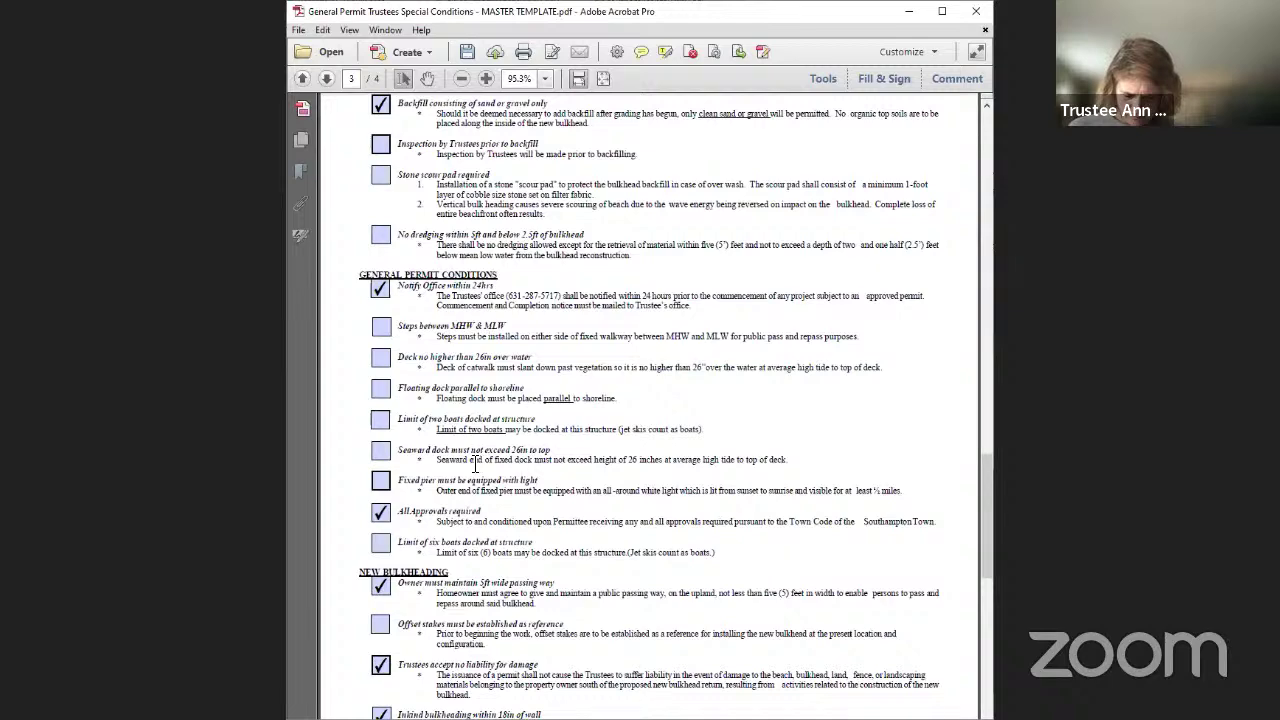
{"action": "scroll", "coordinate": [479, 464], "scroll_direction": "up", "scroll_amount": 1}
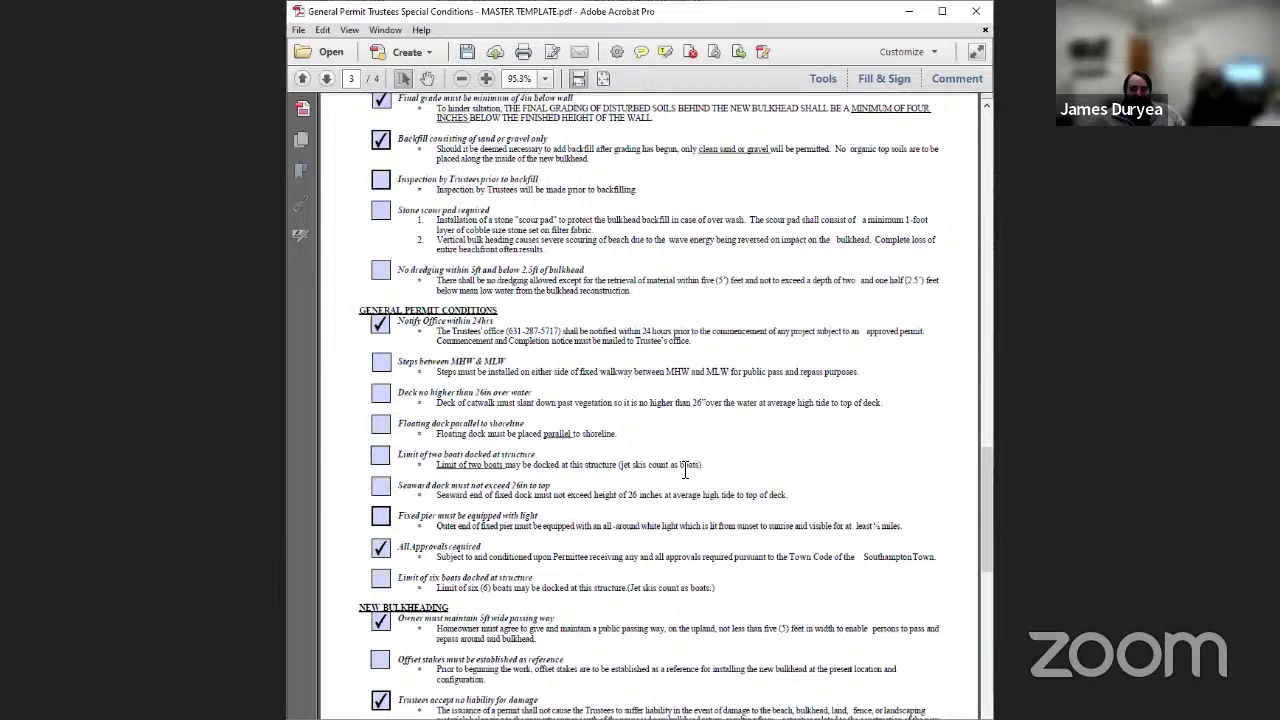
{"action": "scroll", "coordinate": [685, 470], "scroll_direction": "up", "scroll_amount": 8}
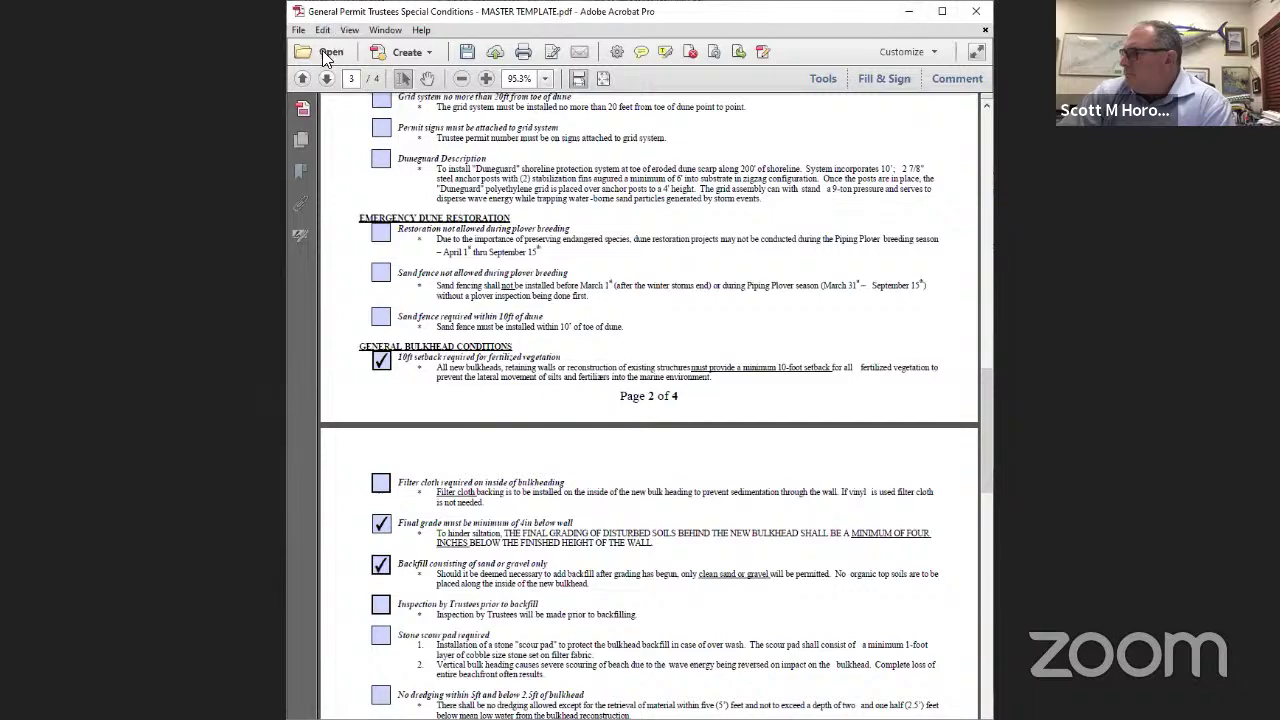
Save the filled form as a new PDF, replacing 'MASTER TEMPLATE' in the filename with the property identifier
{"action": "left_click", "coordinate": [299, 30]}
{"action": "key", "text": "Escape"}
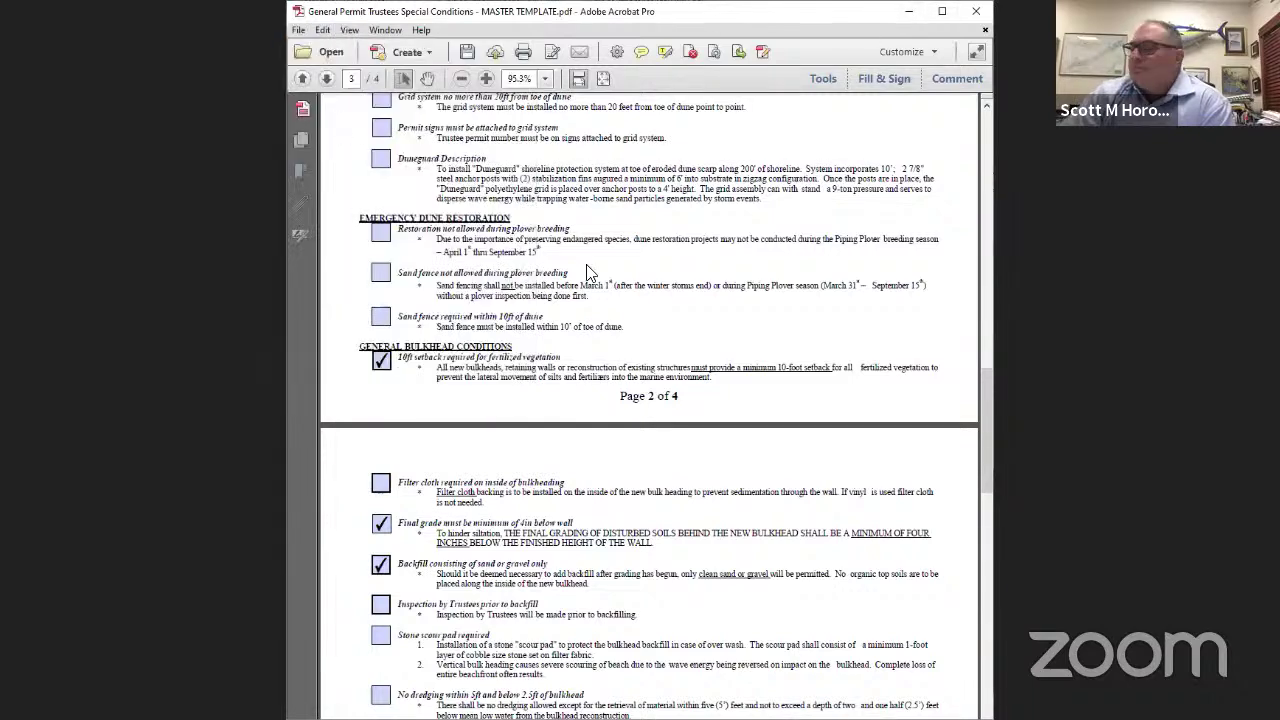
{"action": "key", "text": "ctrl+shift+s"}
{"action": "left_click_drag", "start_coordinate": [640, 360], "coordinate": [572, 364]}
{"action": "type", "text": "V"}
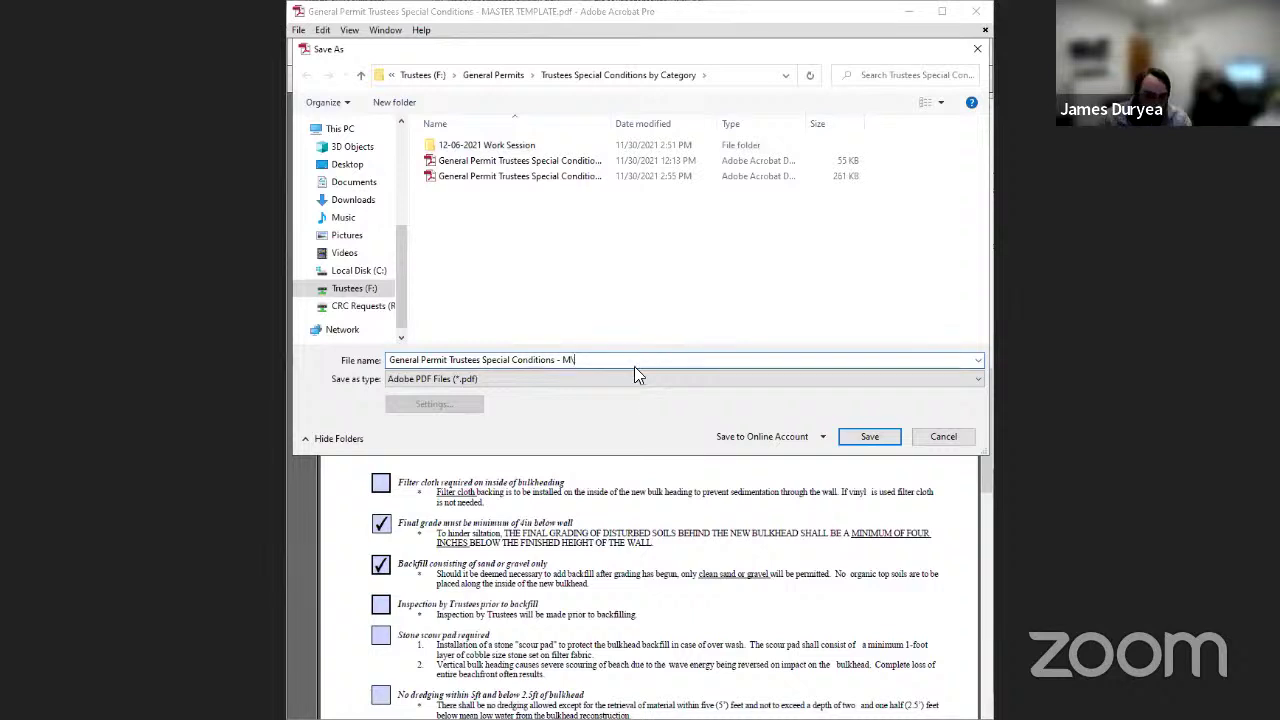
{"action": "key", "text": "BackSpace"}
{"action": "key", "text": "BackSpace"}
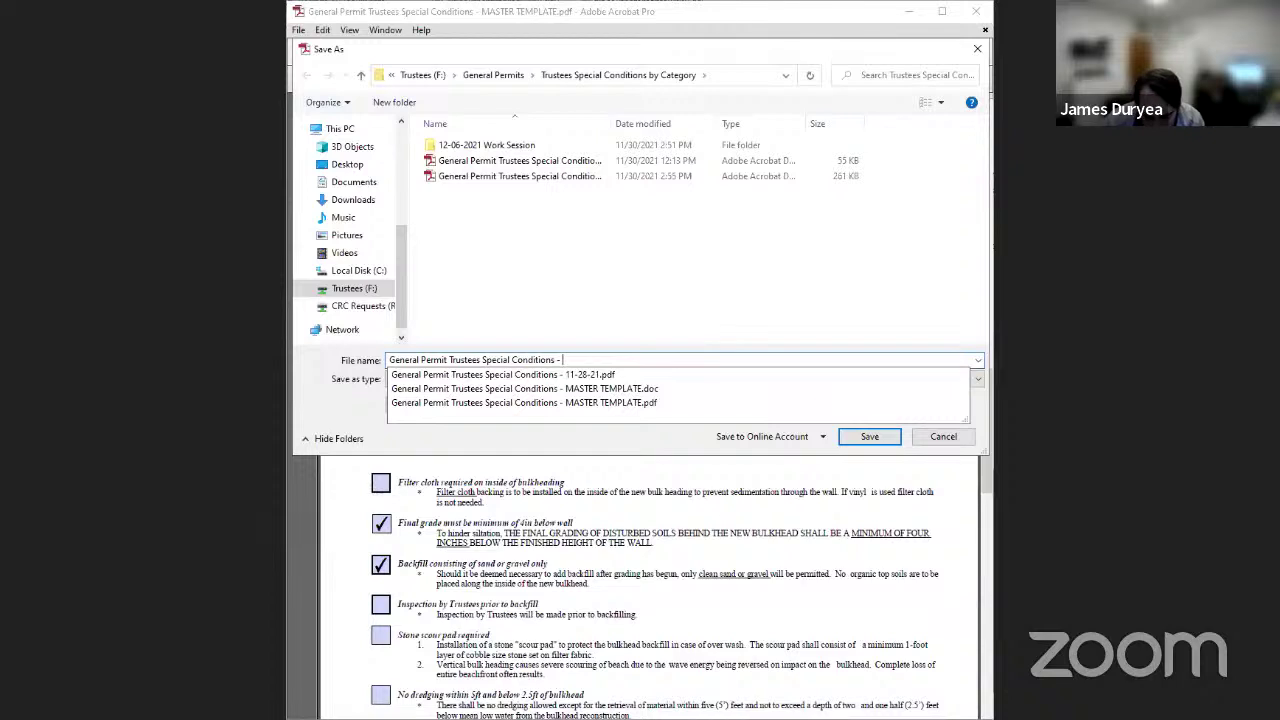
{"action": "type", "text": "608 duner"}
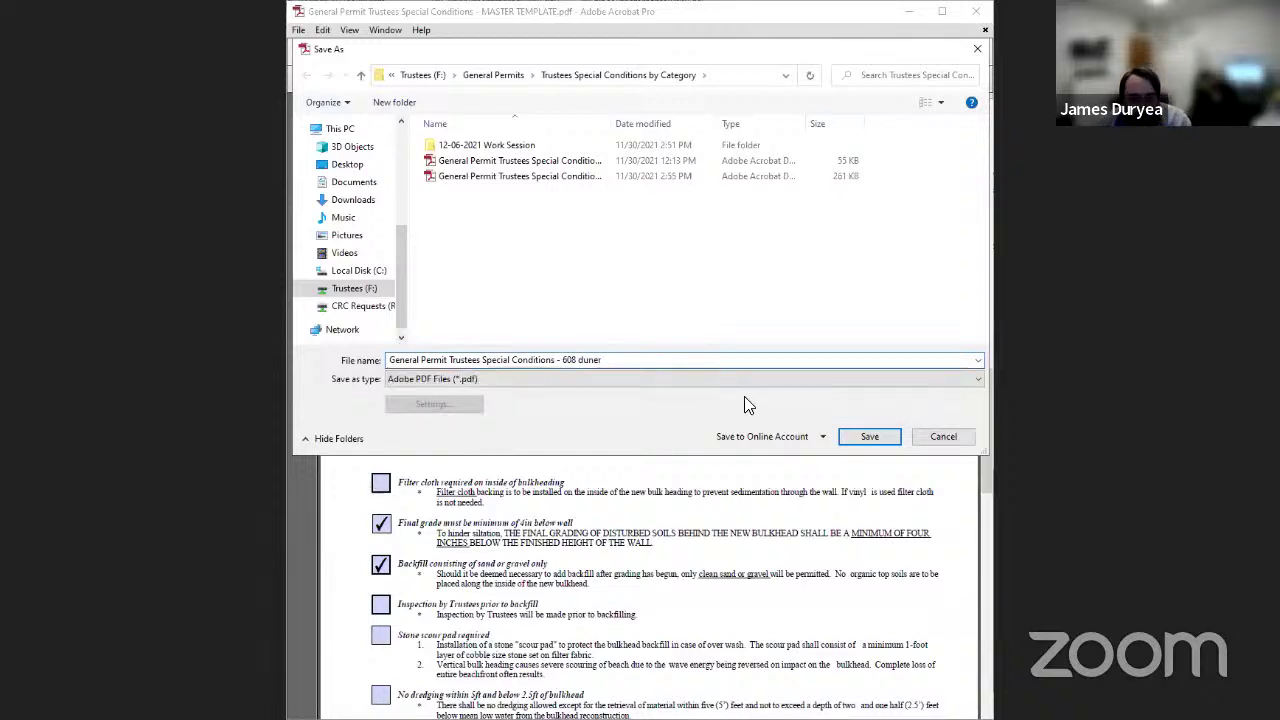
{"action": "key", "text": "BackSpace"}
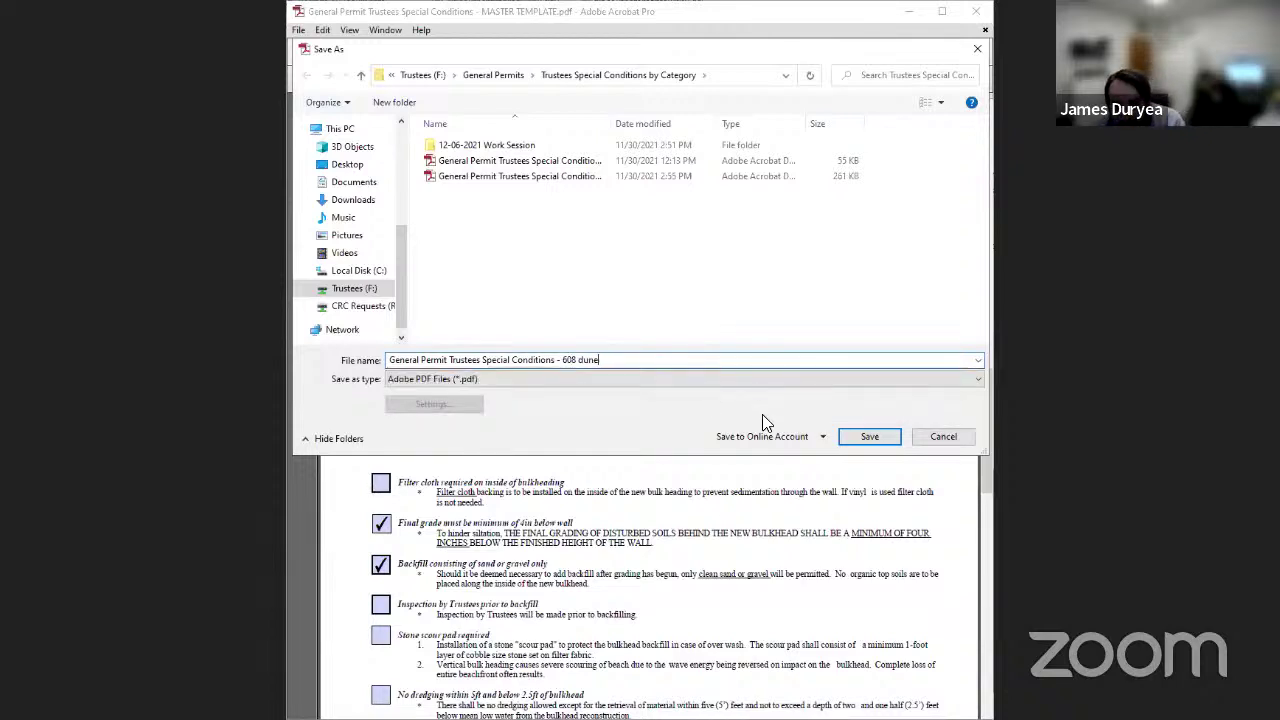
{"action": "left_click", "coordinate": [852, 438]}
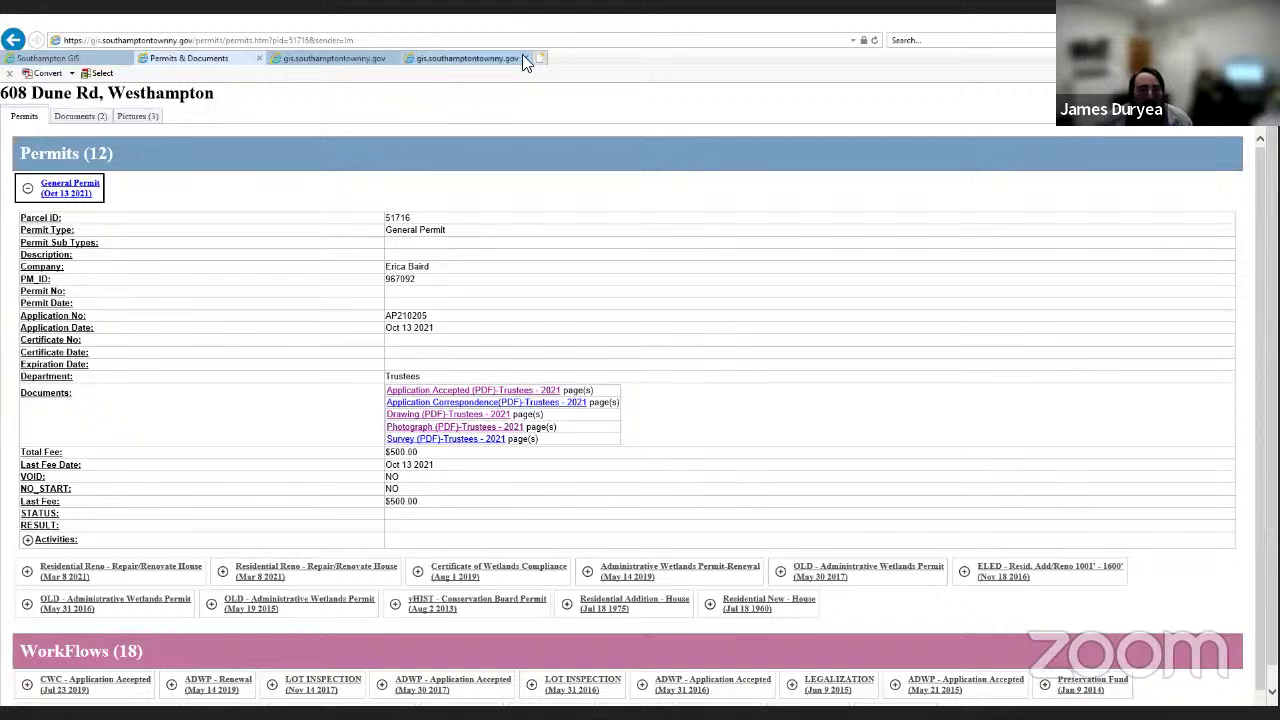
Close extra tabs, locate the Westhampton Beach parcel on the GIS map, and list its General Permit documents
{"action": "left_click", "coordinate": [426, 57]}
{"action": "left_click", "coordinate": [525, 58]}
{"action": "left_click", "coordinate": [392, 58]}
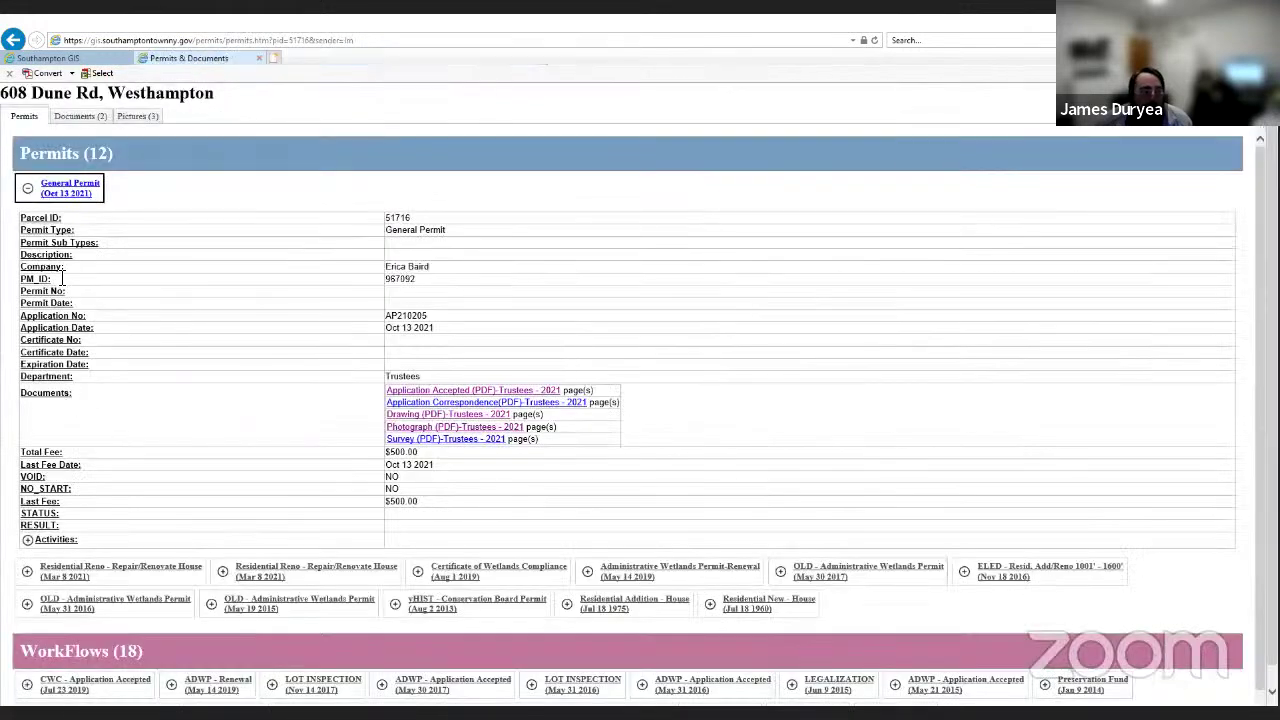
{"action": "left_click", "coordinate": [50, 57]}
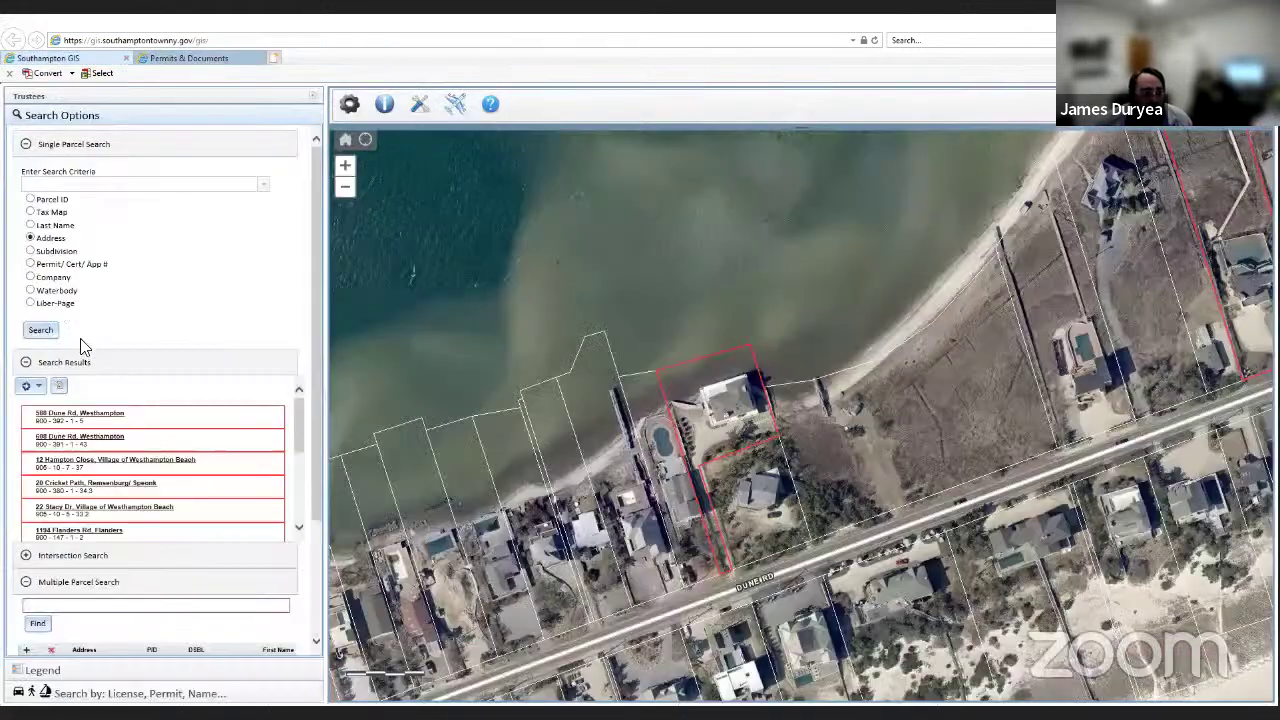
{"action": "left_click", "coordinate": [80, 461]}
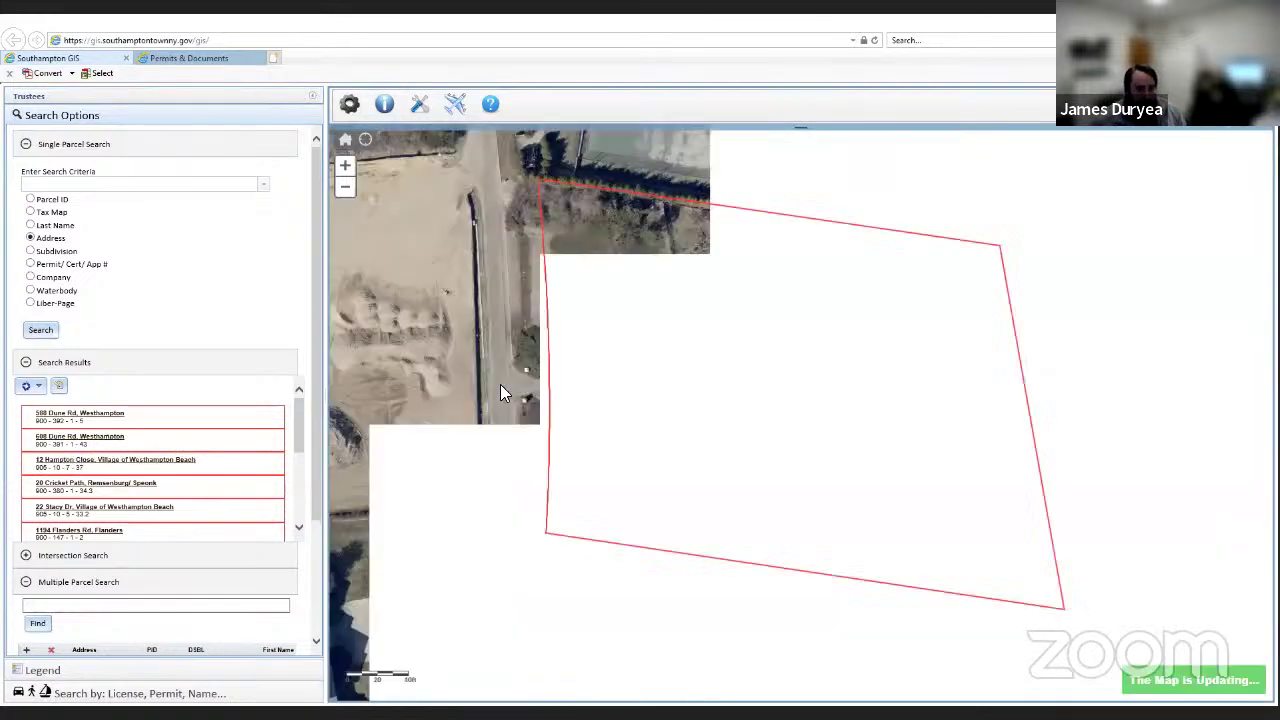
{"action": "left_click", "coordinate": [686, 374]}
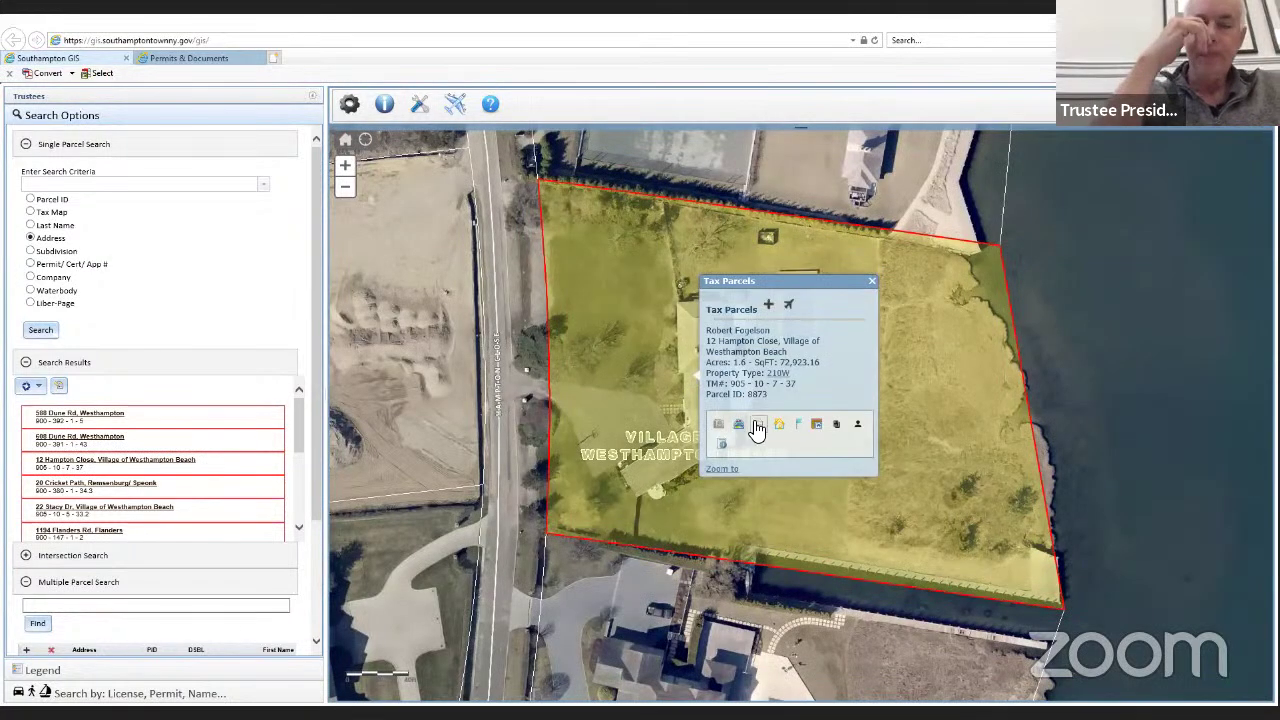
{"action": "left_click", "coordinate": [194, 57]}
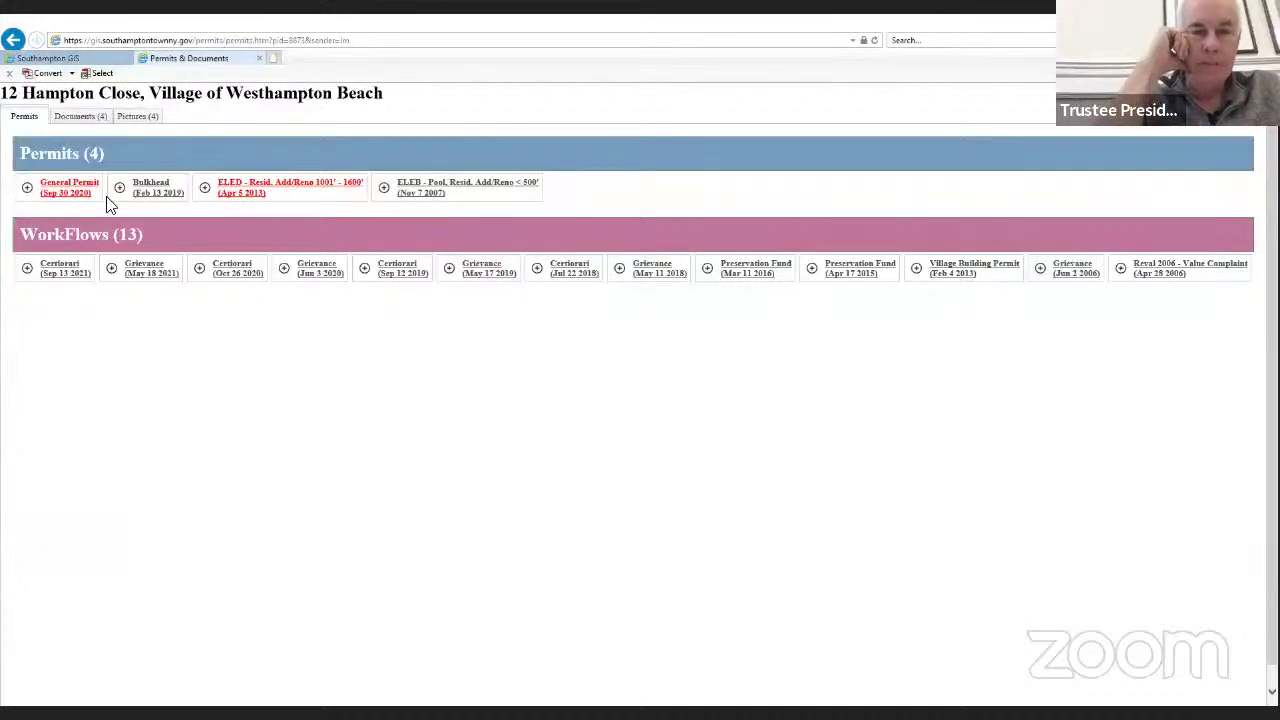
{"action": "left_click", "coordinate": [28, 194]}
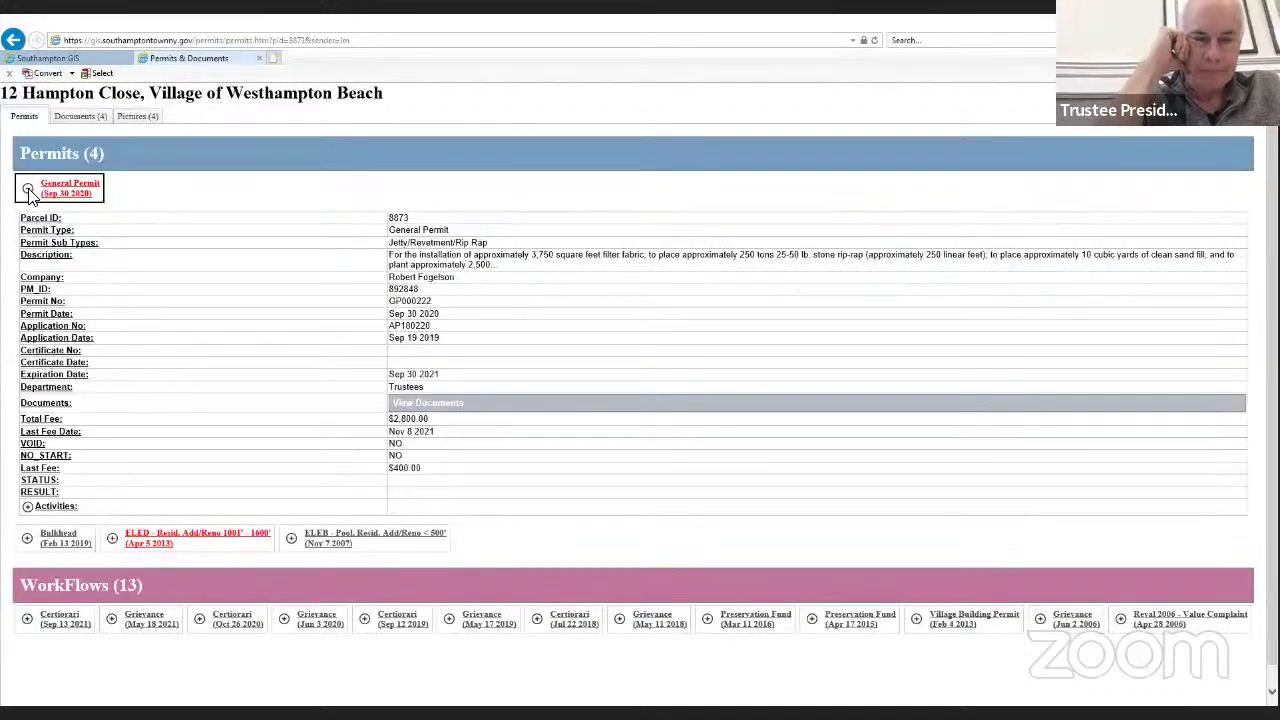
{"action": "left_click", "coordinate": [422, 410]}
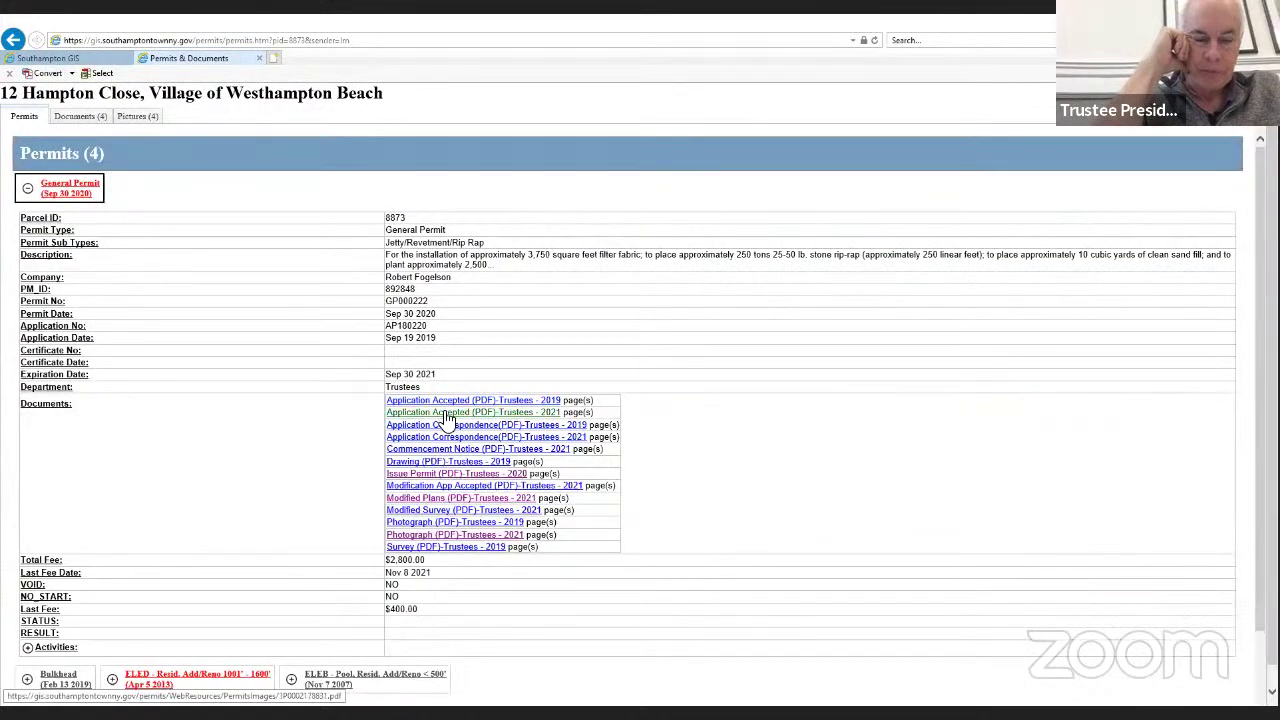
Review the 'Modification App Accepted (PDF)-Trustees - 2021' document, then return to Permits & Documents
{"action": "left_click", "coordinate": [480, 489]}
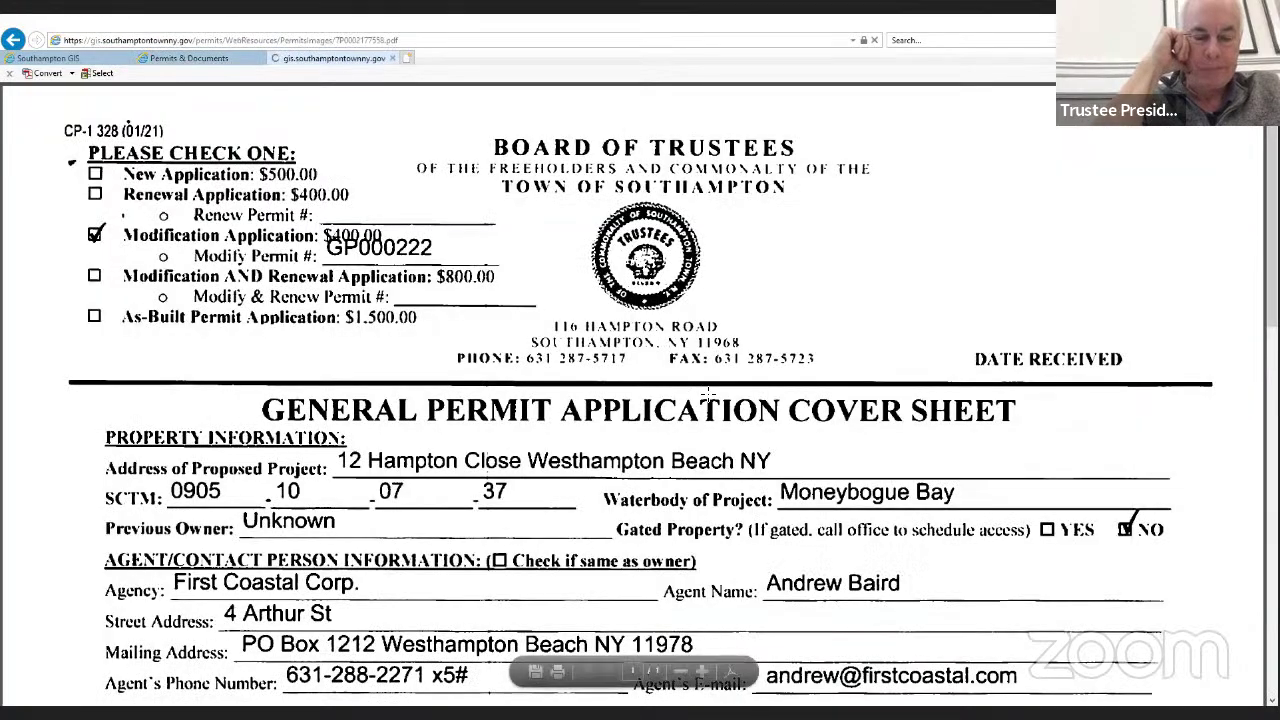
{"action": "scroll", "coordinate": [707, 393], "scroll_direction": "down", "scroll_amount": 5}
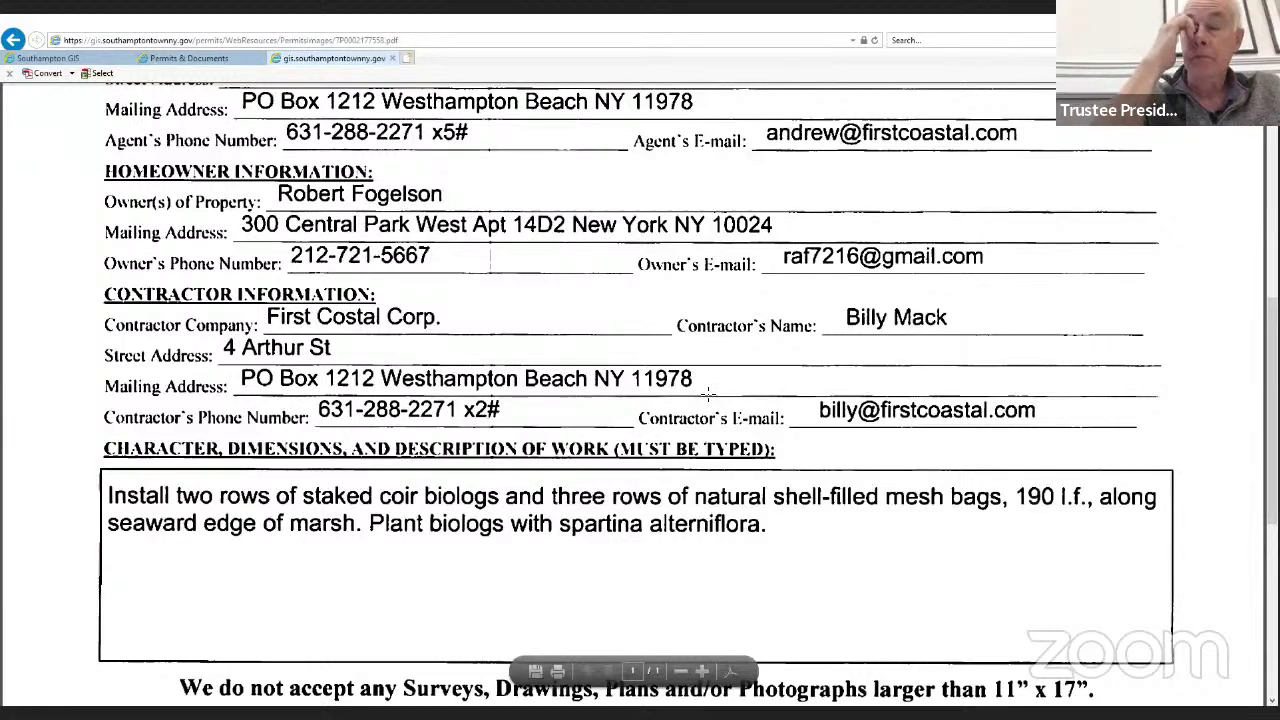
{"action": "scroll", "coordinate": [707, 393], "scroll_direction": "down", "scroll_amount": 1}
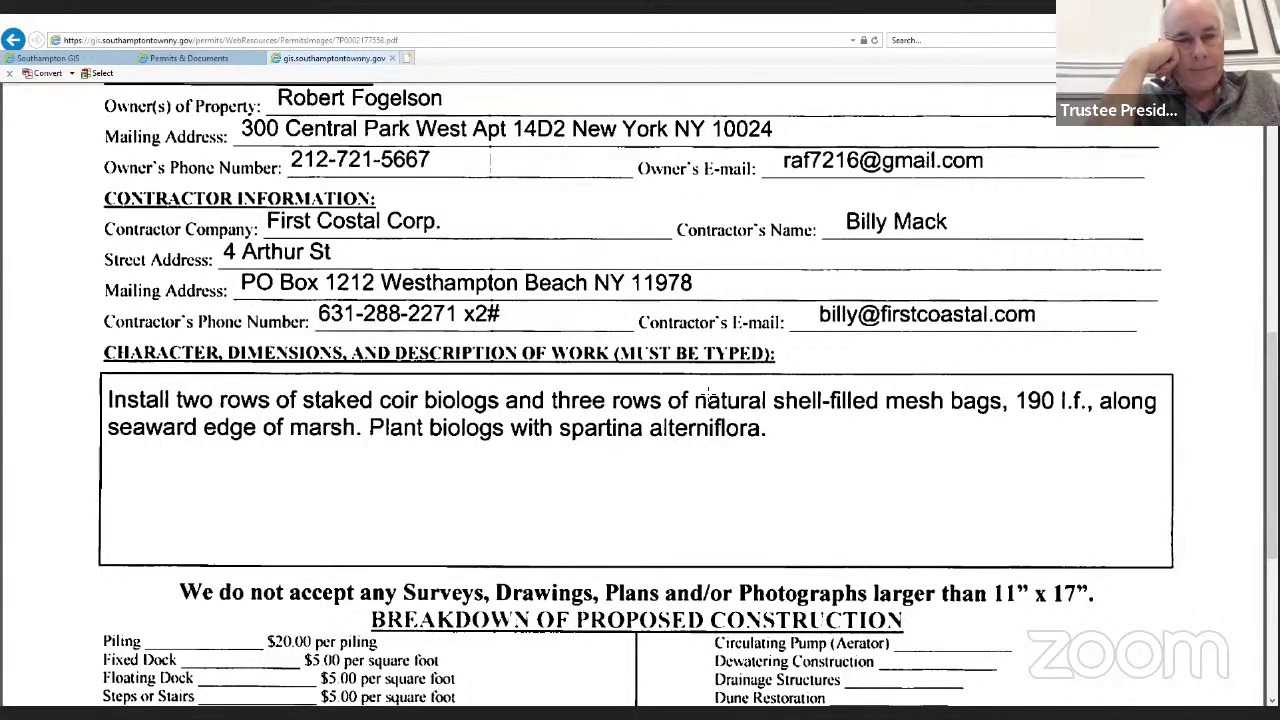
{"action": "left_click", "coordinate": [203, 60]}
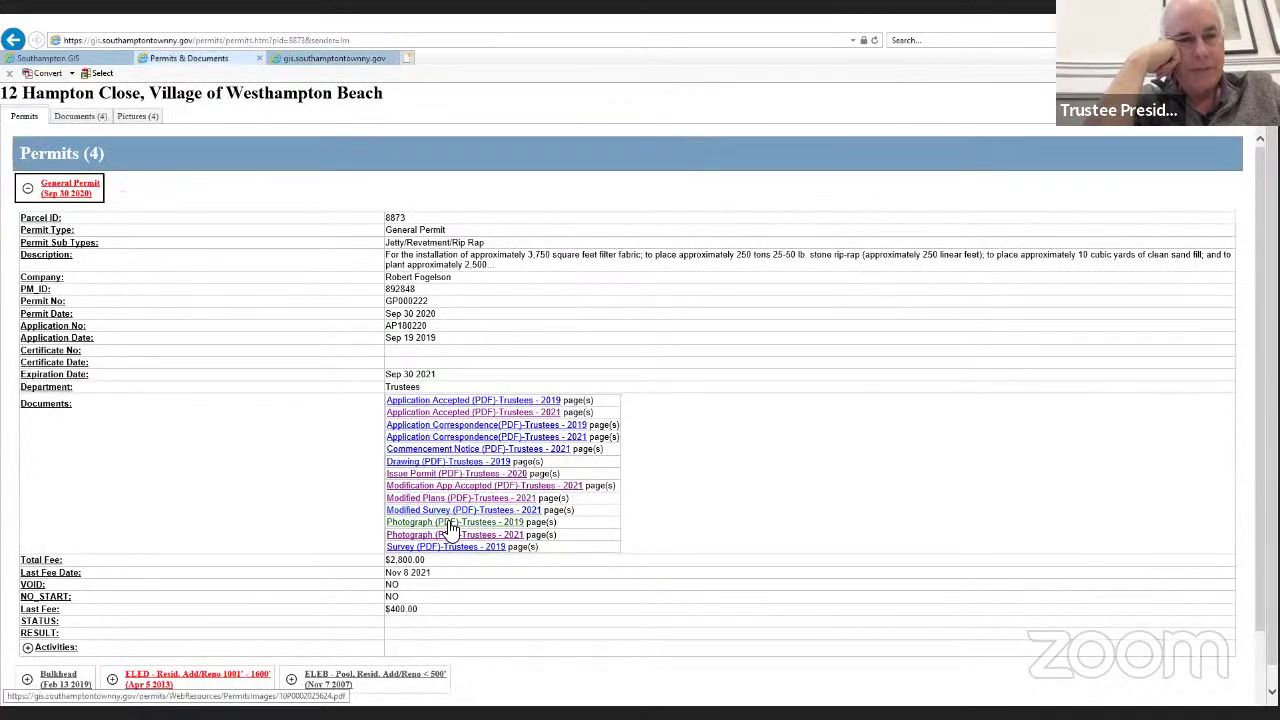